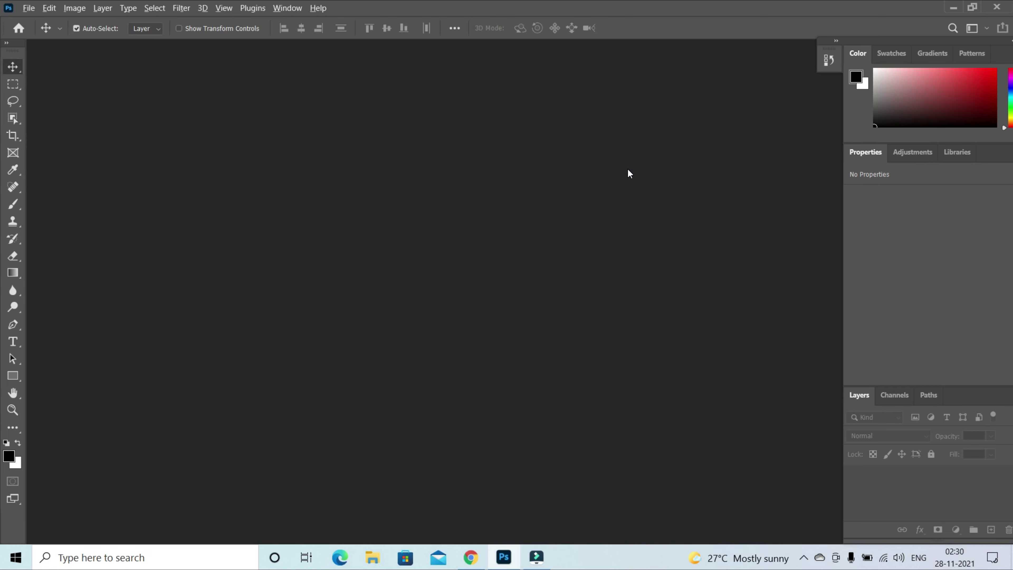
# Examine the channels and paths lists, ending on the layers list
pyautogui.hotkey('alt', 'Tab')
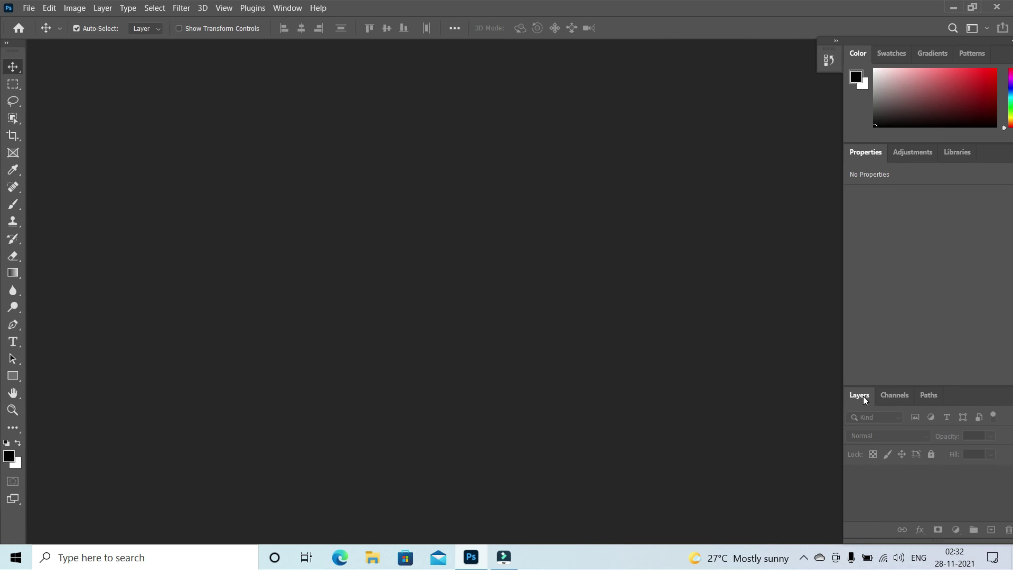
pyautogui.click(894, 395)
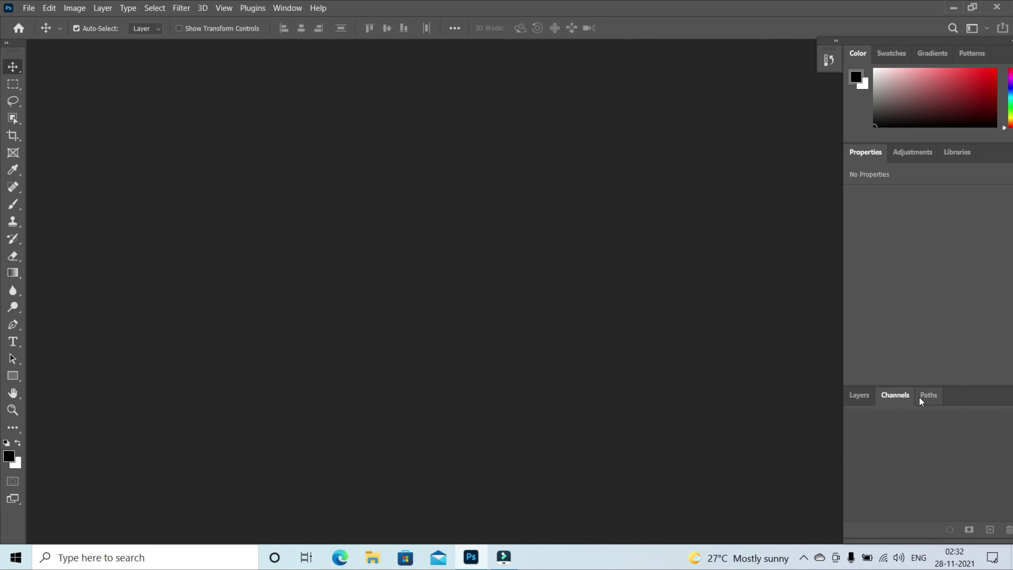
pyautogui.click(927, 397)
pyautogui.click(898, 393)
pyautogui.click(926, 396)
pyautogui.click(892, 401)
pyautogui.click(857, 397)
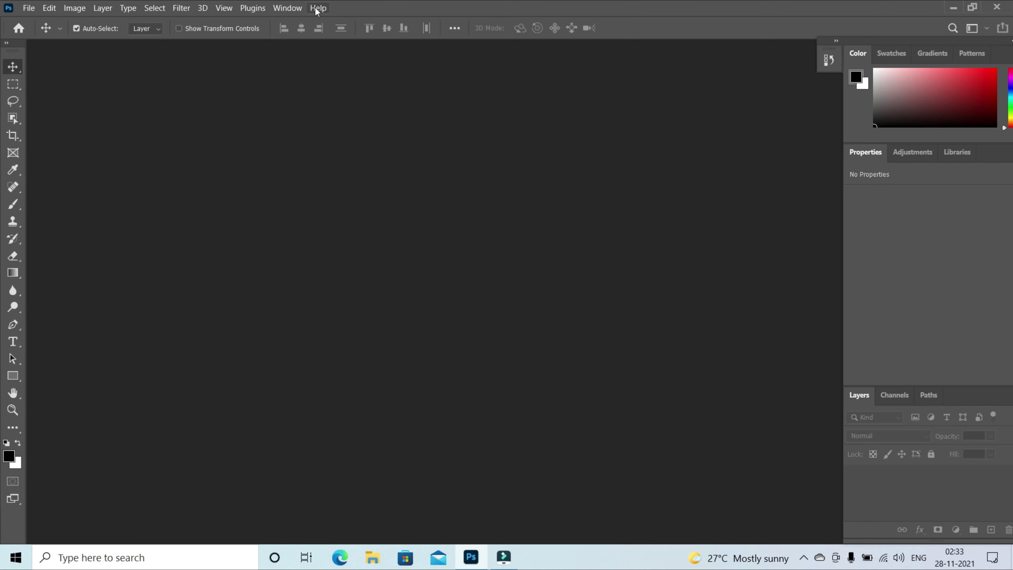
# Examine the available file commands, including the export options, and the editing and image commands
pyautogui.click(27, 7)
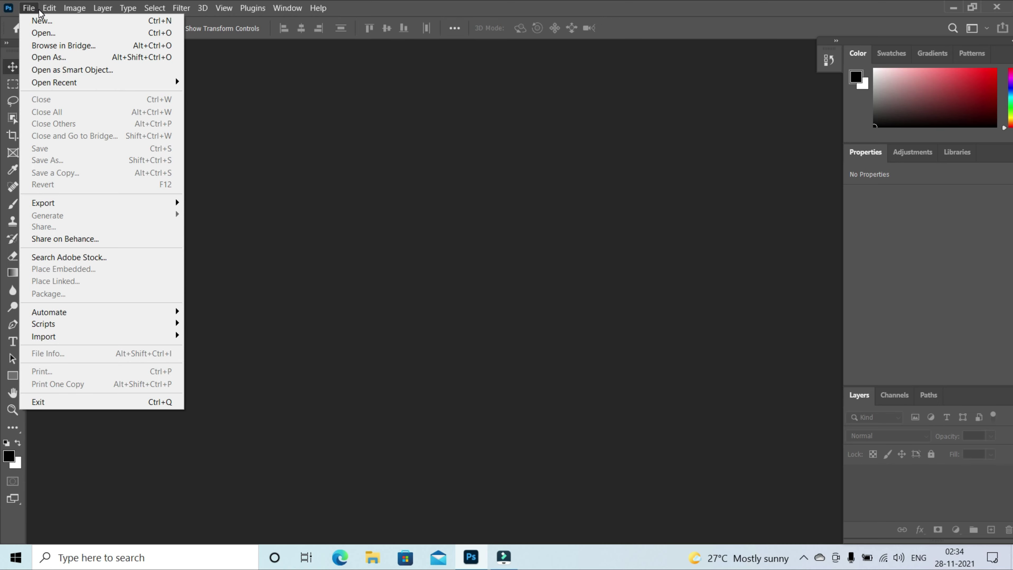
pyautogui.click(36, 10)
pyautogui.click(35, 12)
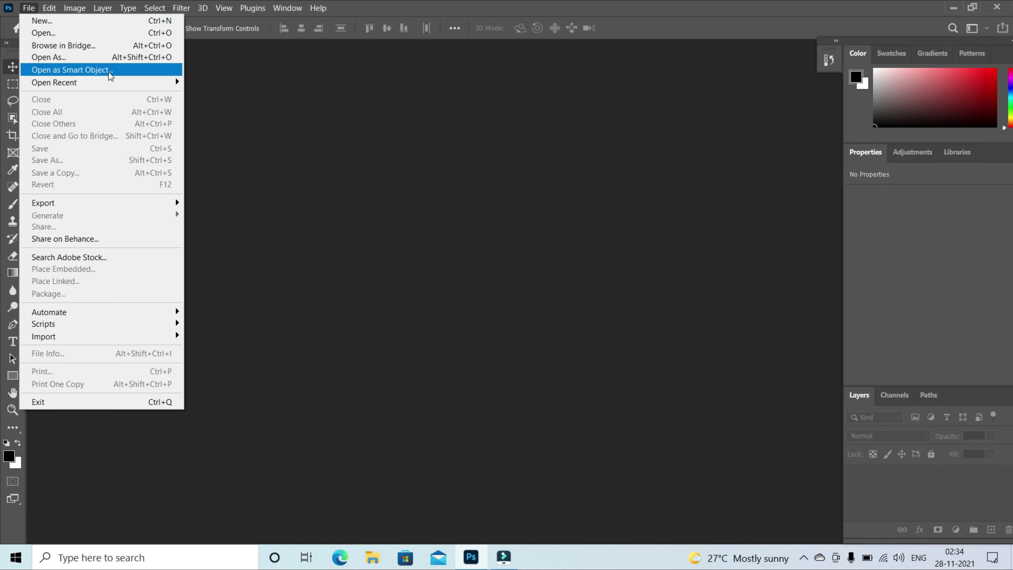
pyautogui.moveTo(117, 80)
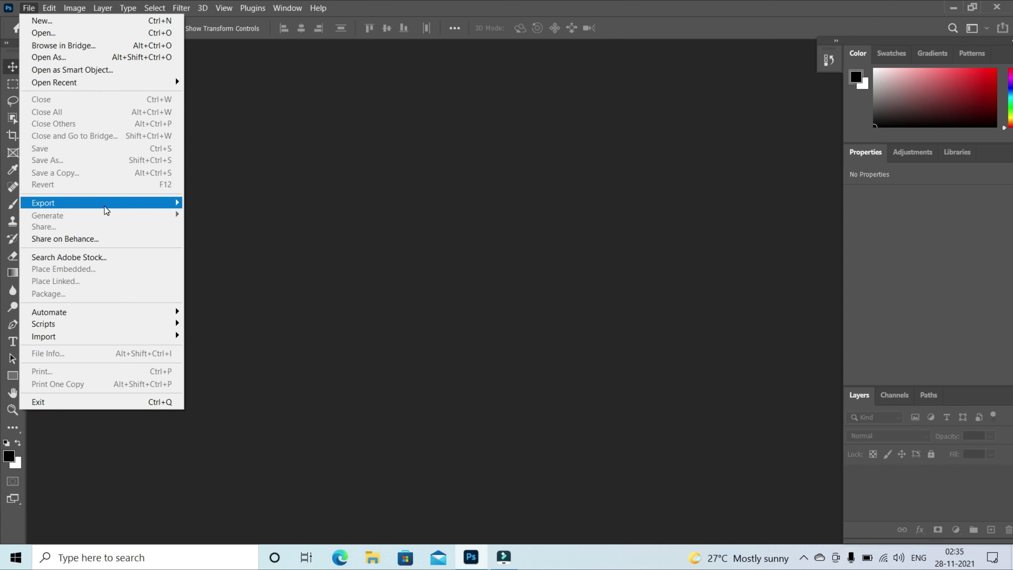
pyautogui.moveTo(107, 208)
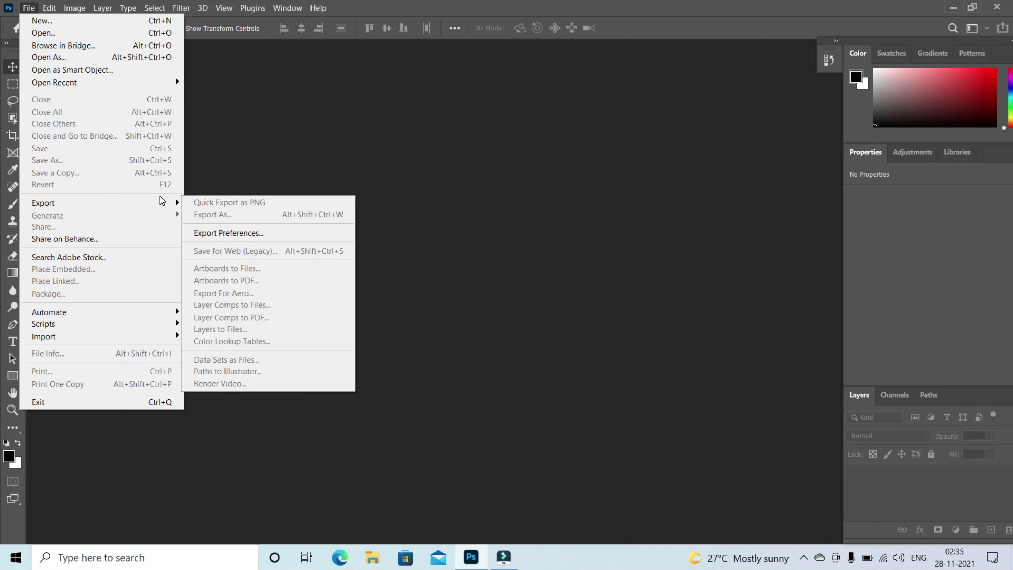
pyautogui.click(338, 106)
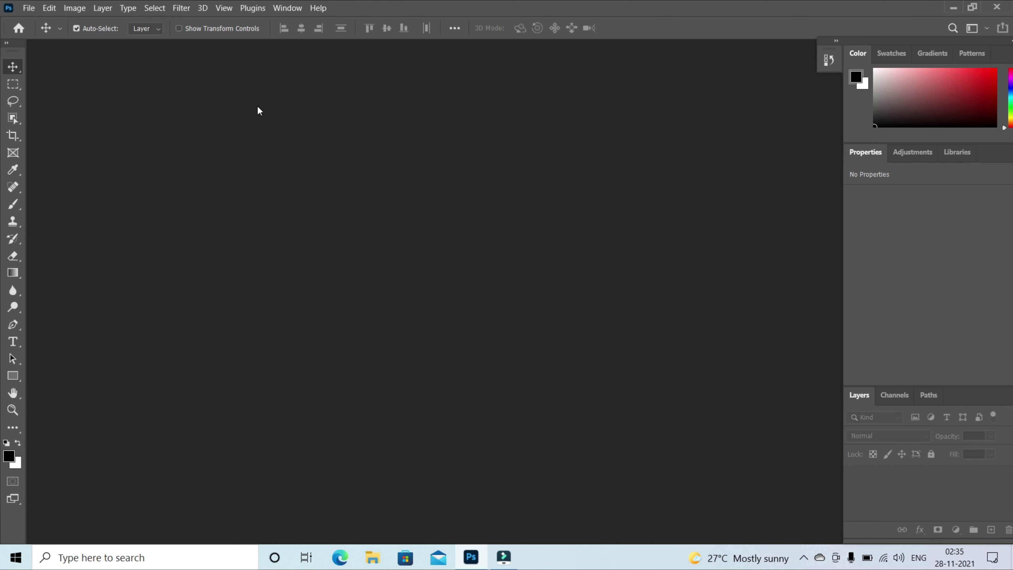
pyautogui.click(48, 8)
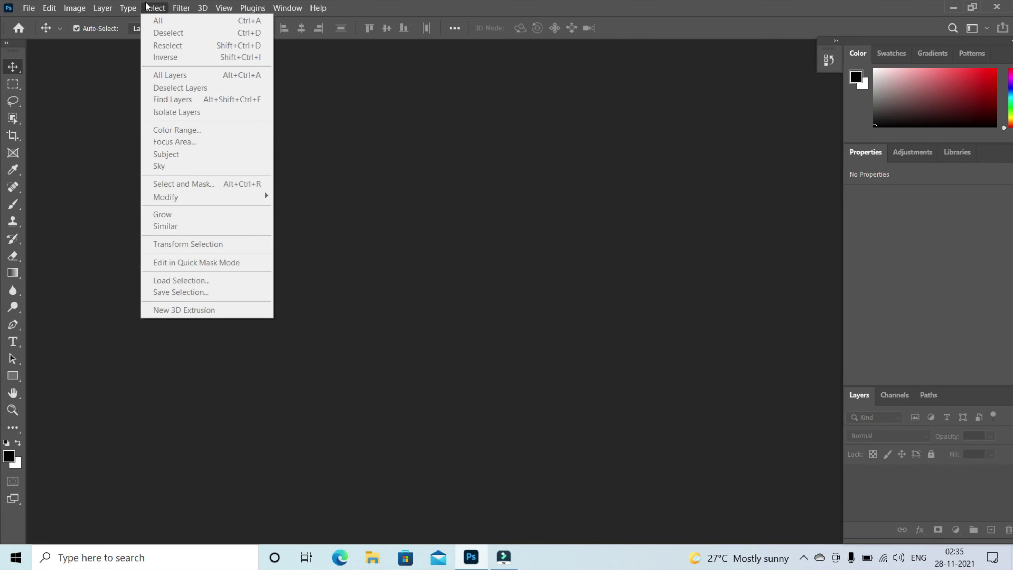
pyautogui.moveTo(120, 5)
pyautogui.moveTo(49, 7)
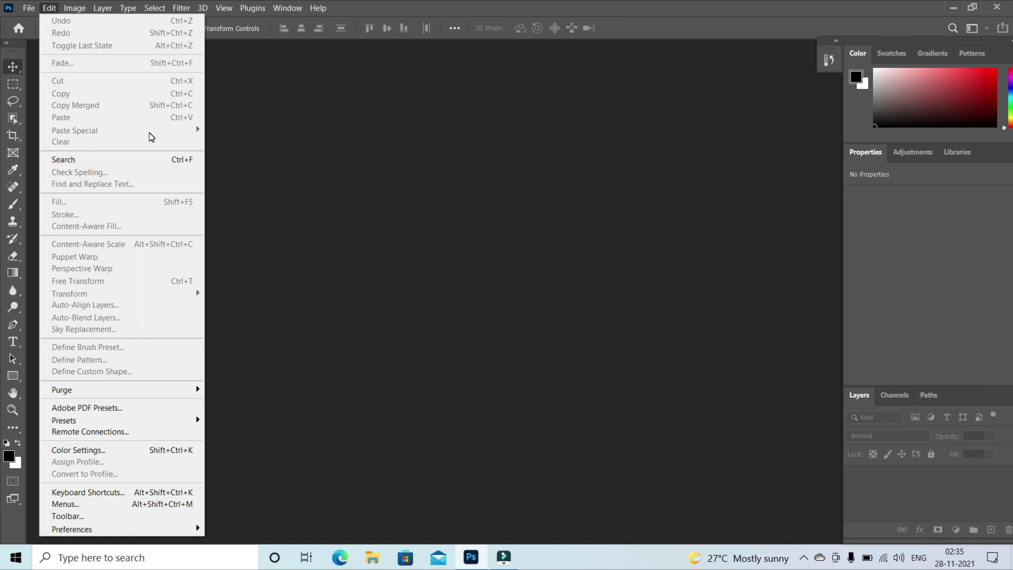
pyautogui.click(75, 8)
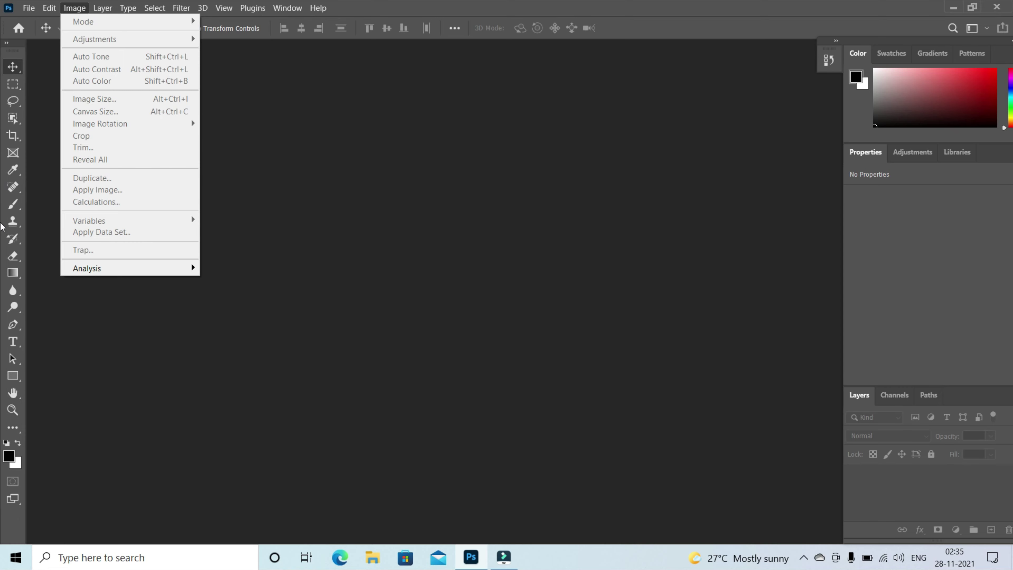
pyautogui.click(37, 308)
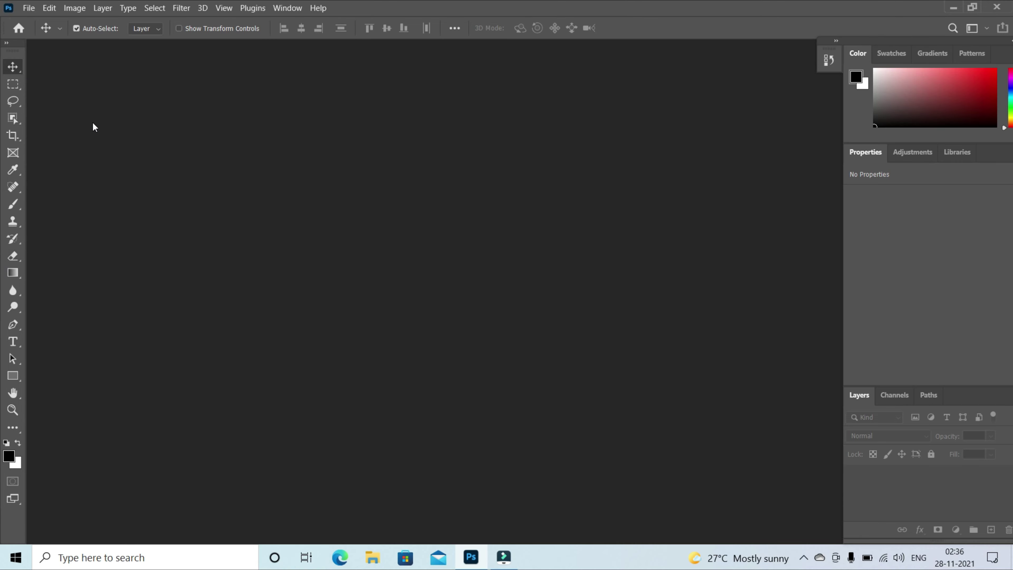
# Examine the available type, selection, filter, 3D and view commands, including the font preview size options
pyautogui.click(128, 8)
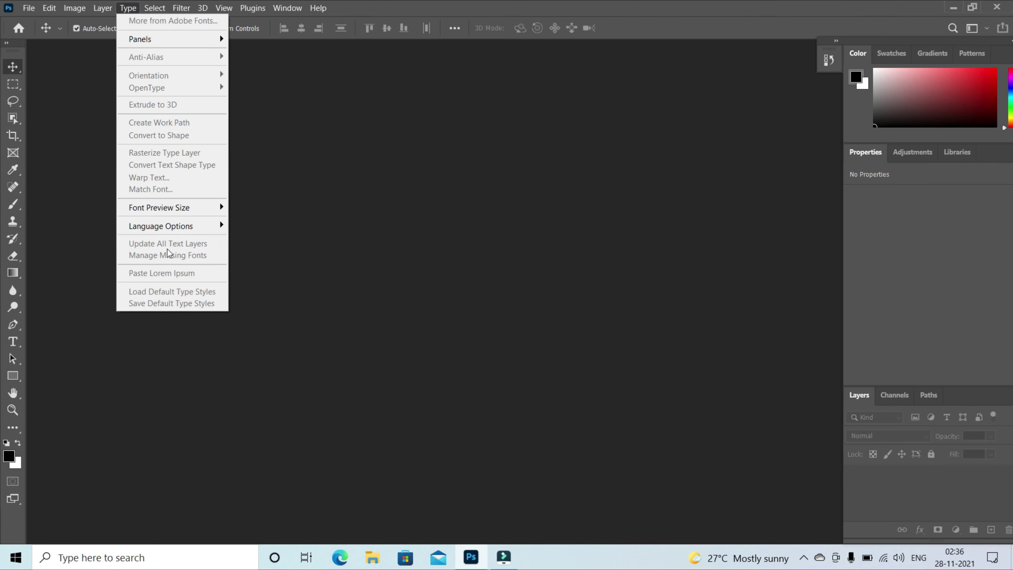
pyautogui.moveTo(158, 211)
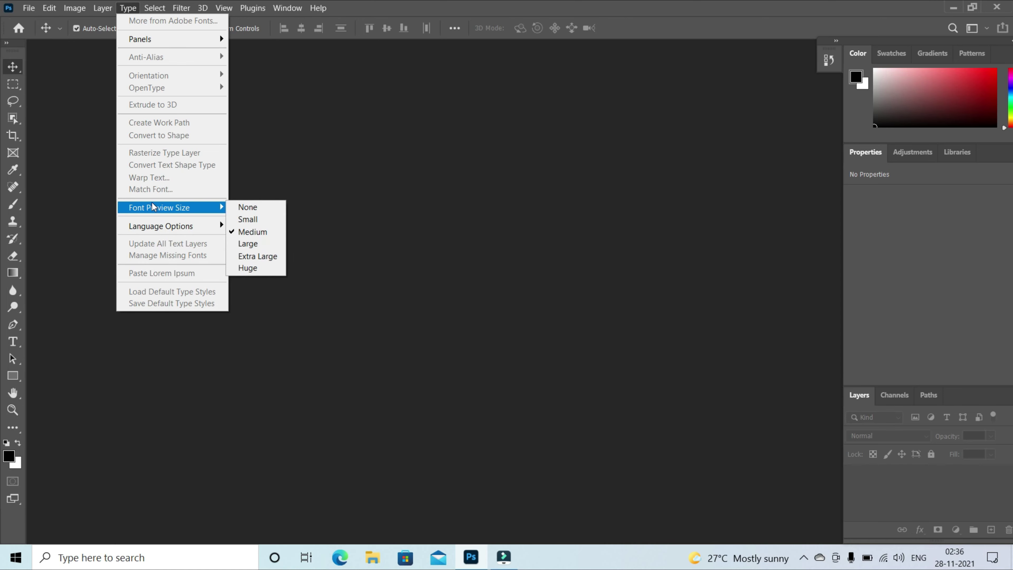
pyautogui.click(161, 4)
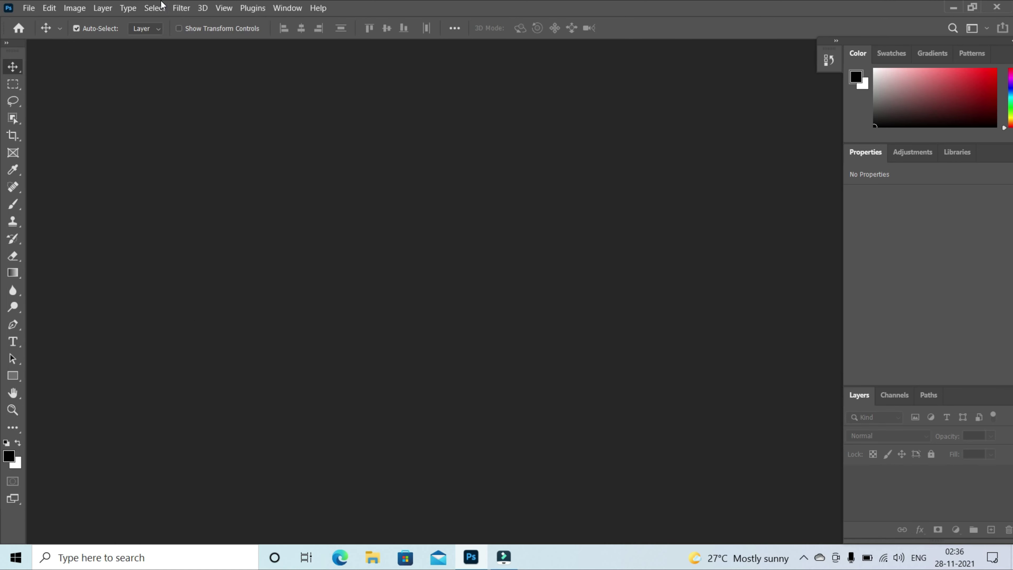
pyautogui.click(159, 6)
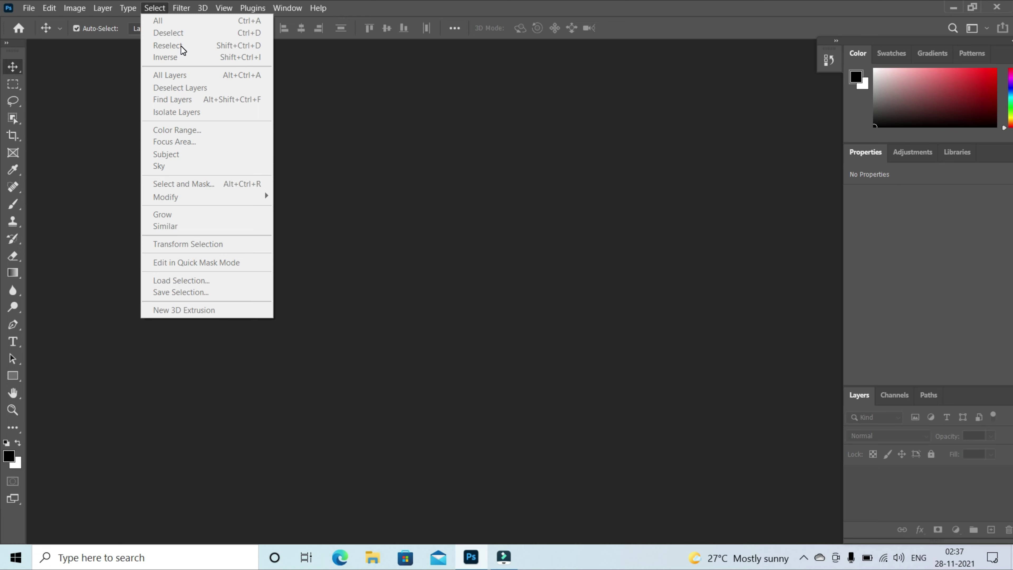
pyautogui.click(181, 8)
pyautogui.click(185, 7)
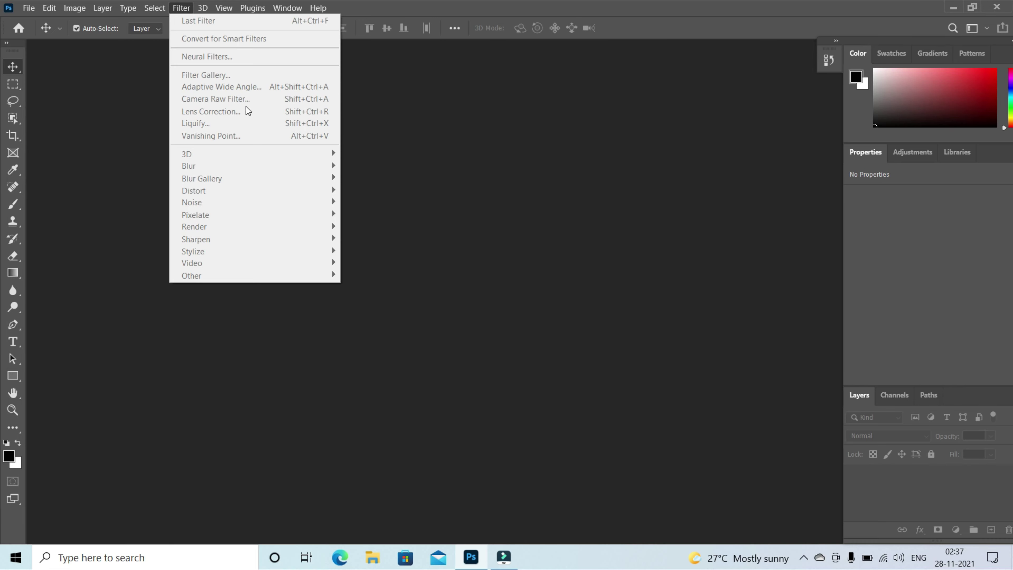
pyautogui.click(206, 6)
pyautogui.click(206, 6)
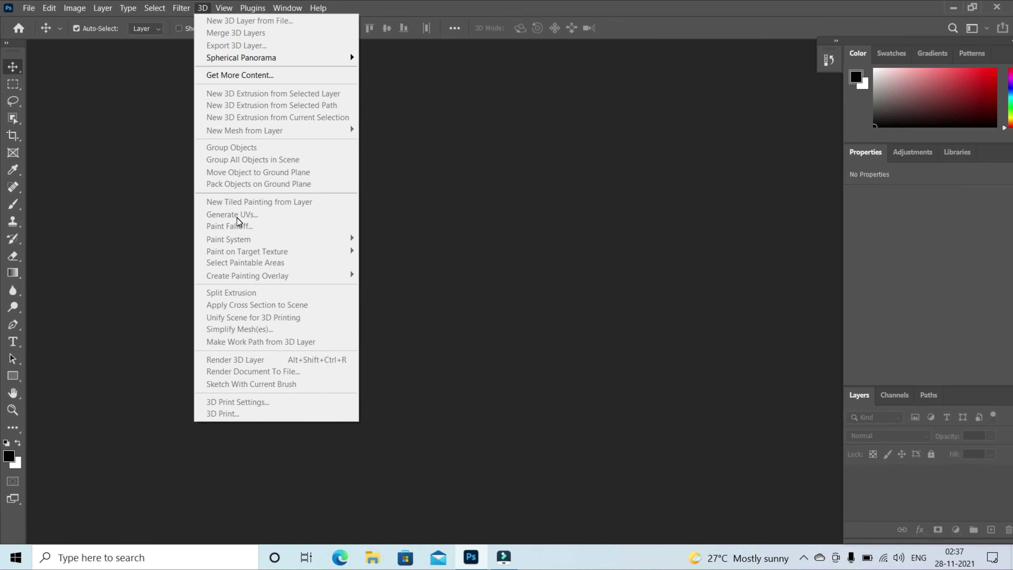
pyautogui.click(223, 8)
pyautogui.click(222, 8)
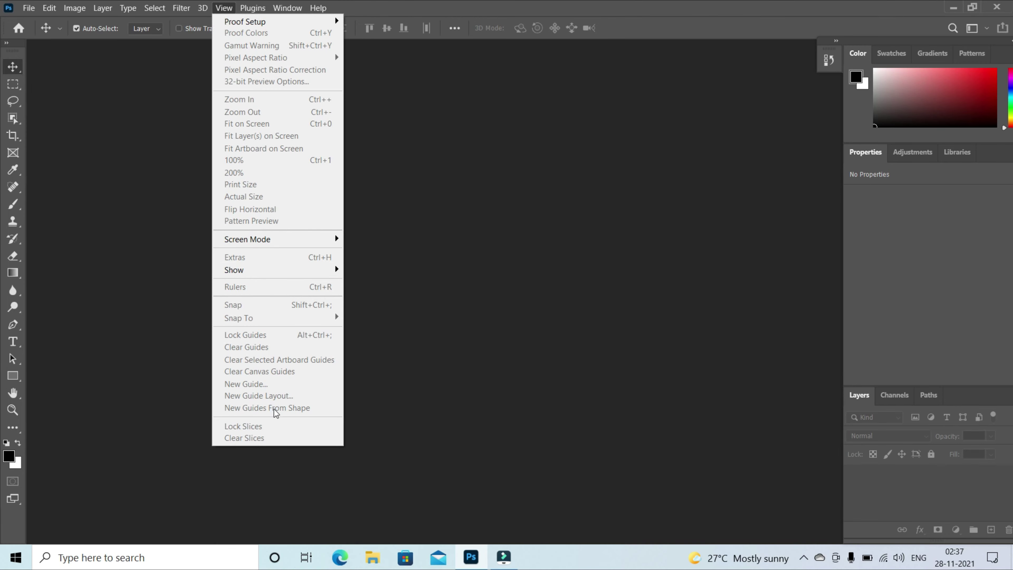
pyautogui.click(345, 60)
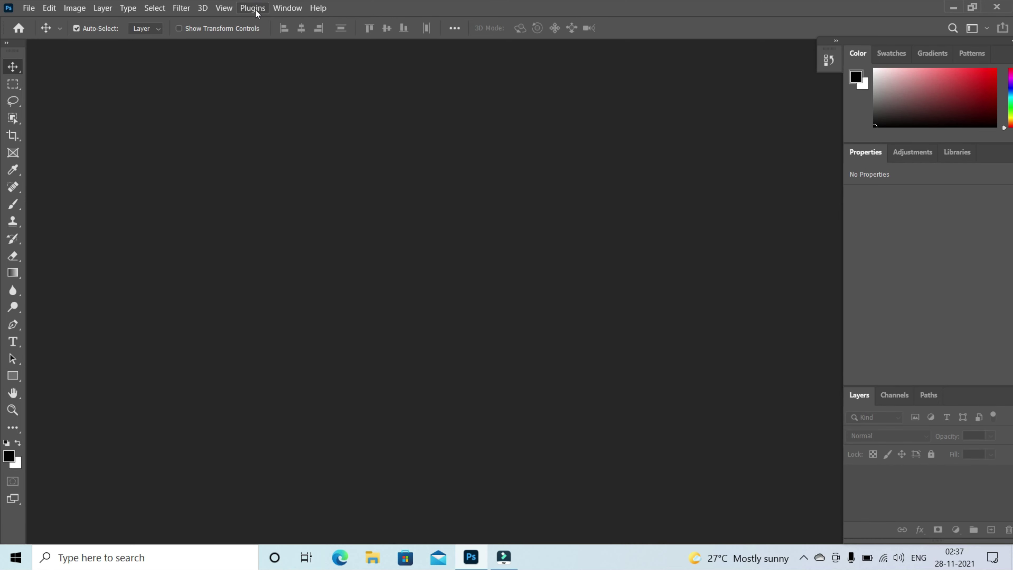
# Move the group holding Color, Properties and Layers into the middle of the workspace and close it
pyautogui.click(285, 10)
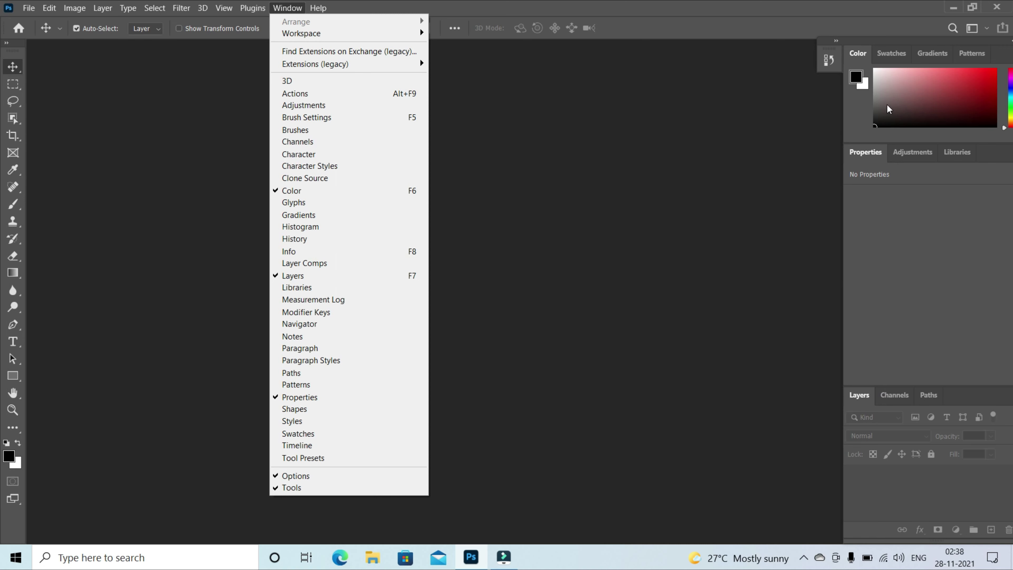
pyautogui.click(868, 40)
pyautogui.moveTo(868, 40); pyautogui.dragTo(453, 59)
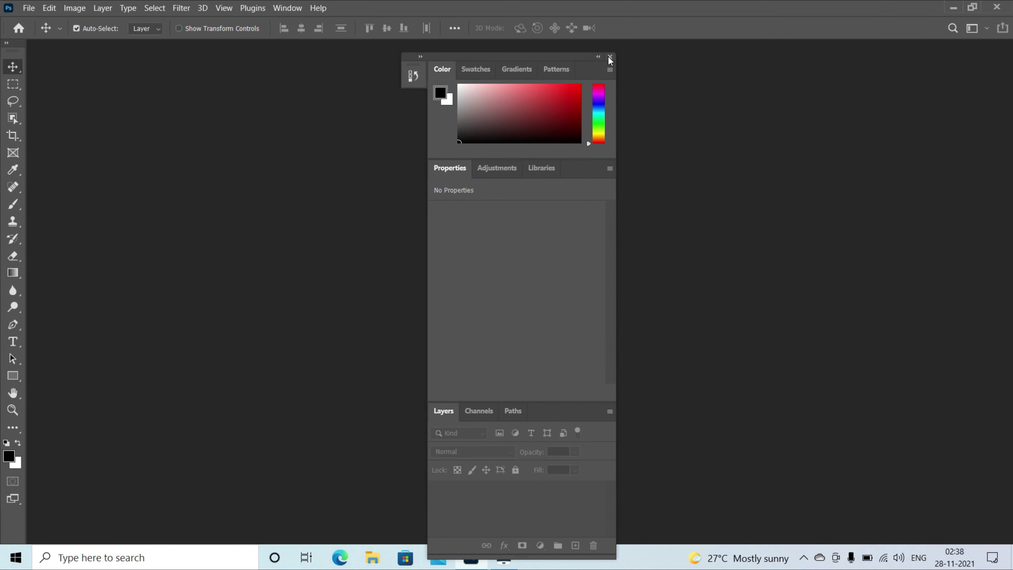
pyautogui.moveTo(503, 56); pyautogui.dragTo(639, 37)
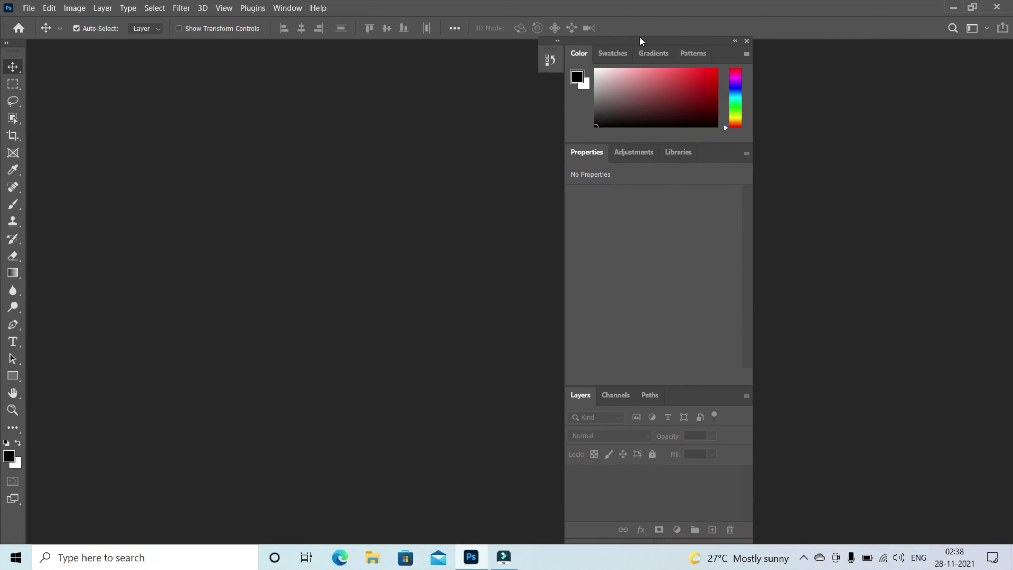
pyautogui.click(746, 40)
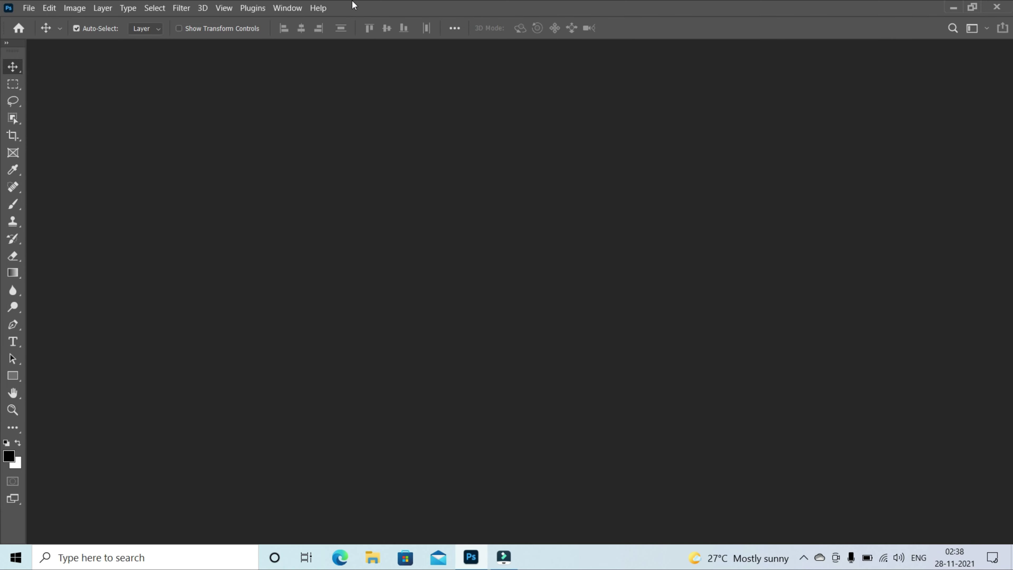
# Reset the Essentials workspace to its default layout
pyautogui.click(287, 8)
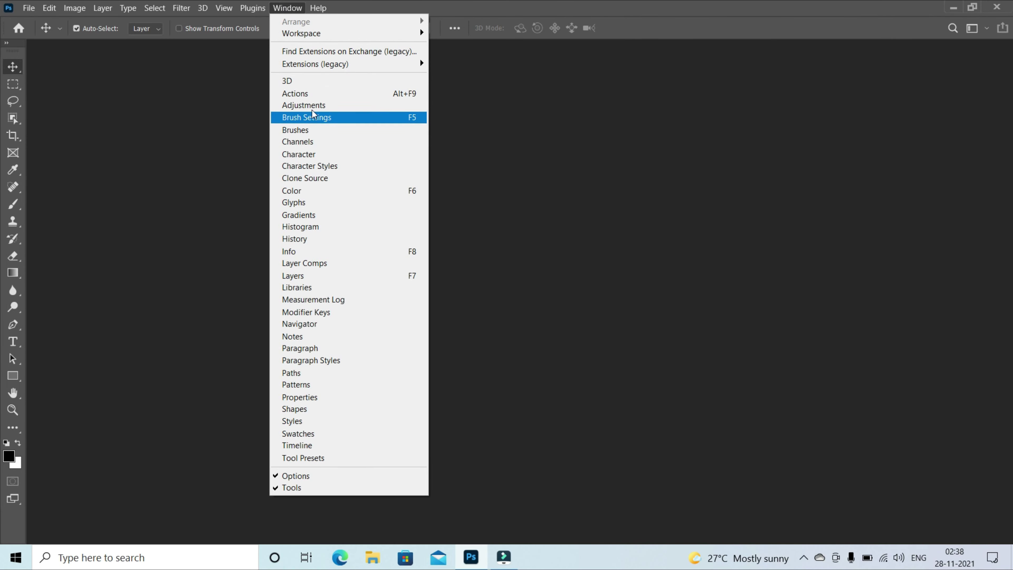
pyautogui.moveTo(414, 33)
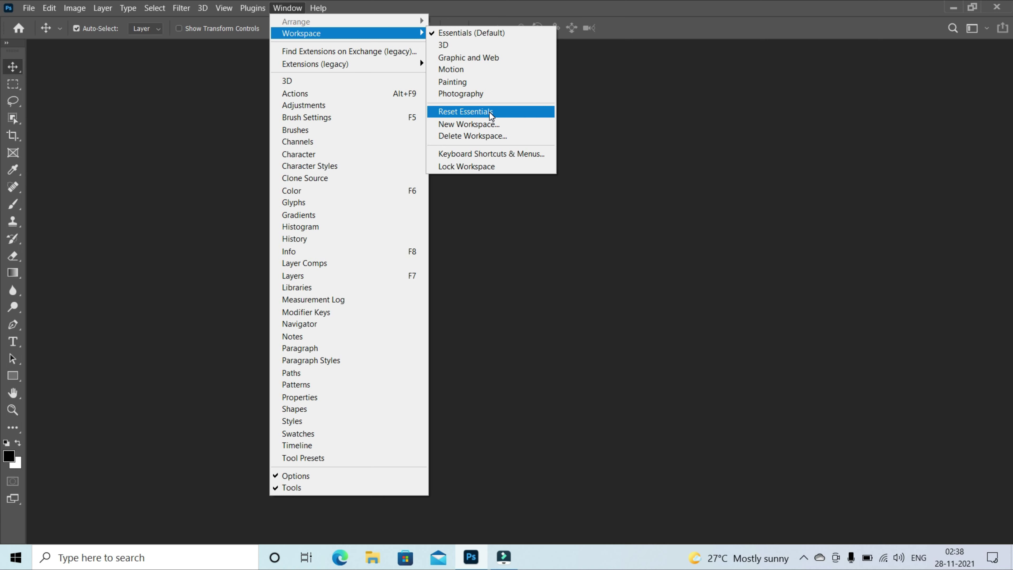
pyautogui.click(490, 114)
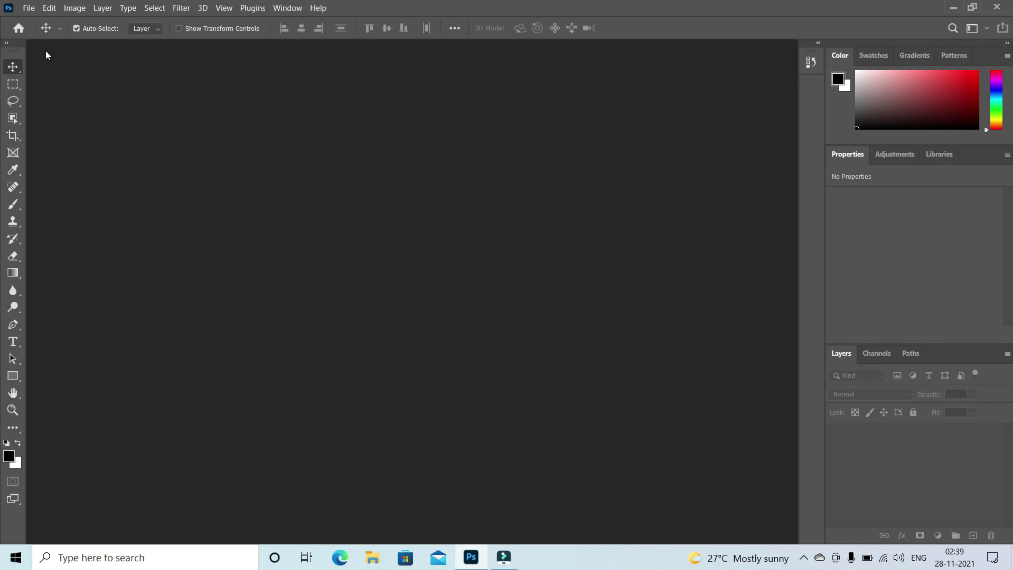
# Undock the tools, switch them to a two-column layout, and dock them again at the workspace edge
pyautogui.moveTo(20, 42); pyautogui.dragTo(50, 45)
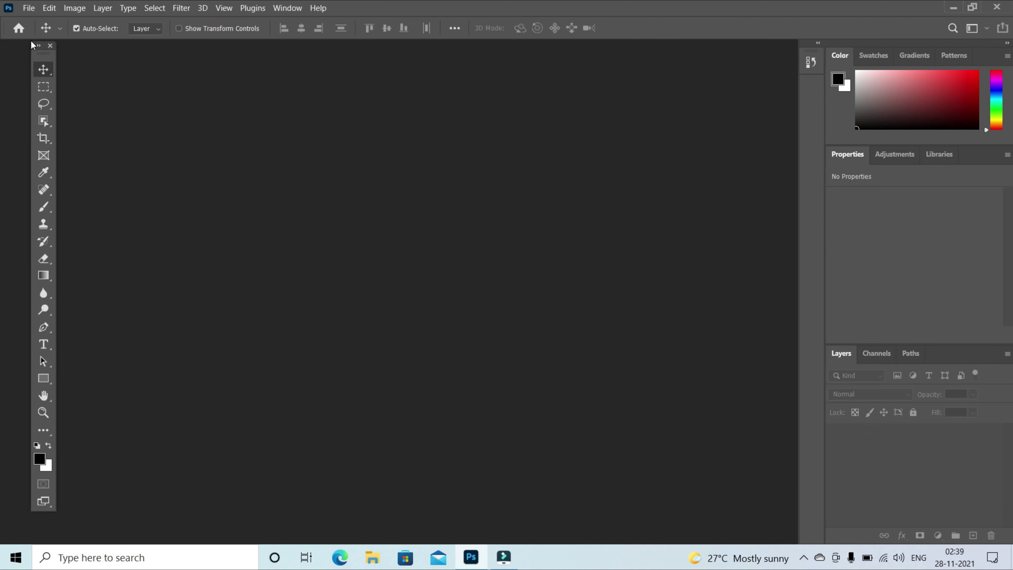
pyautogui.click(38, 45)
pyautogui.moveTo(76, 48); pyautogui.dragTo(8, 64)
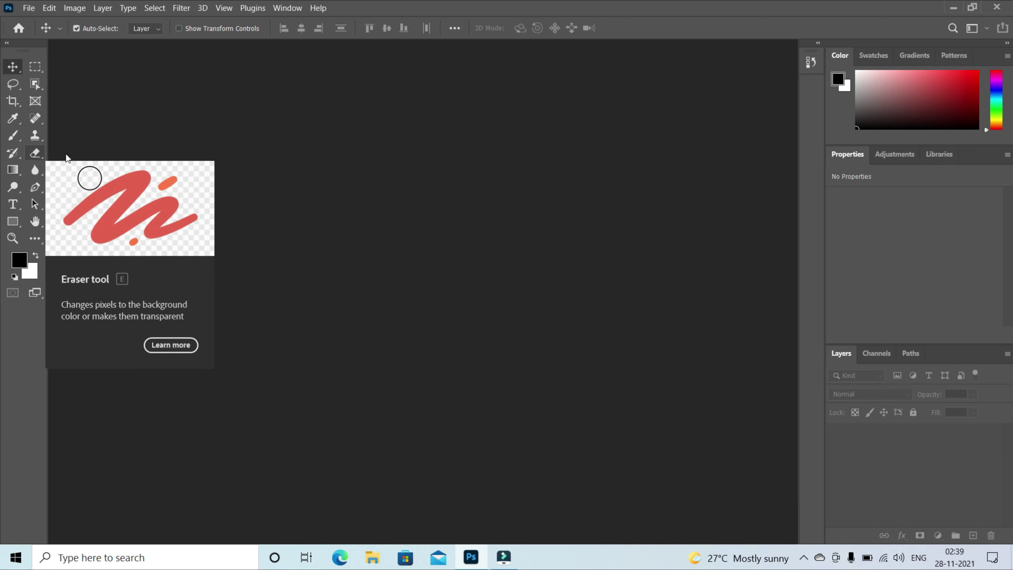
pyautogui.click(318, 8)
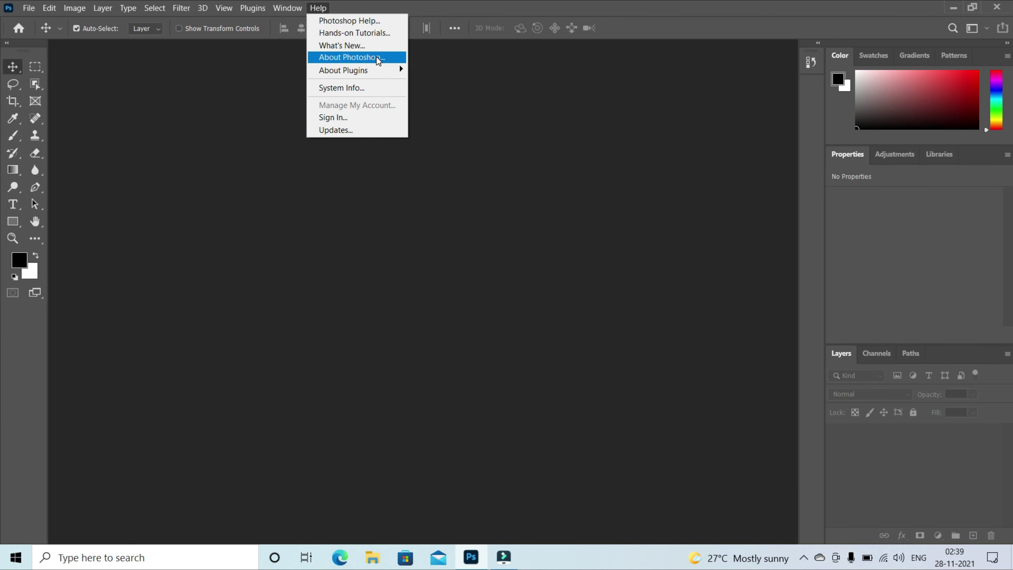
pyautogui.click(446, 153)
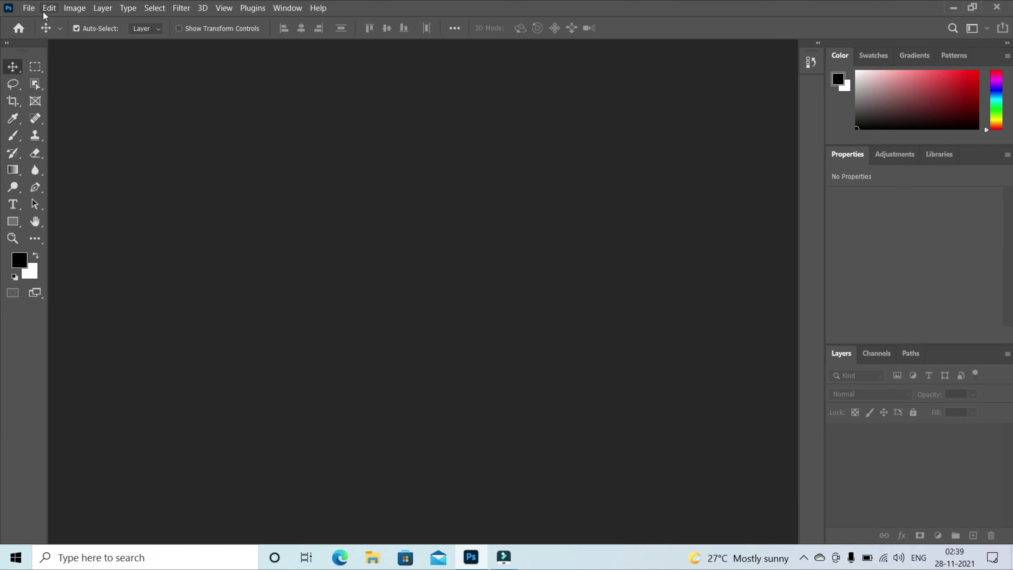
pyautogui.click(30, 7)
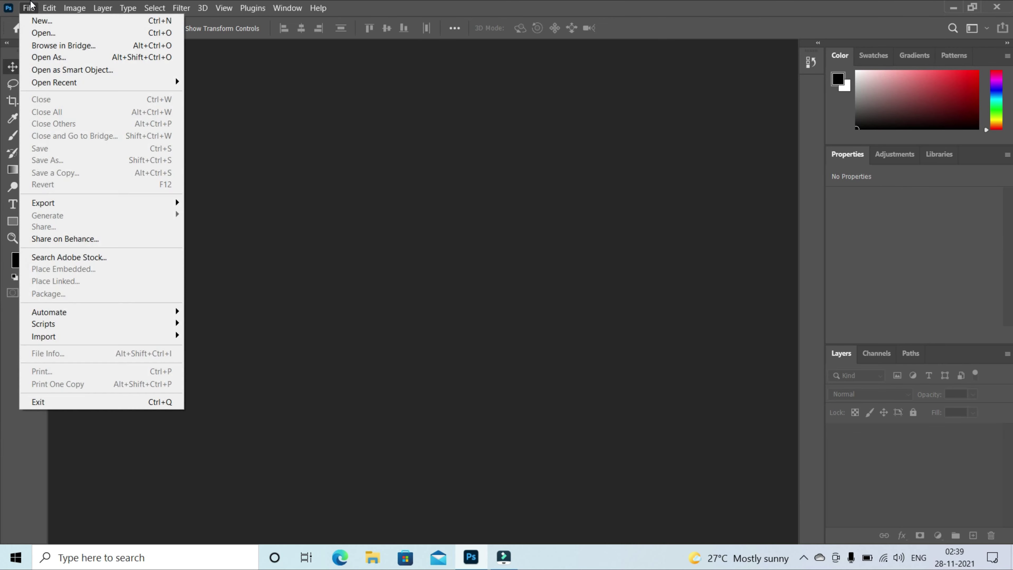
pyautogui.click(30, 7)
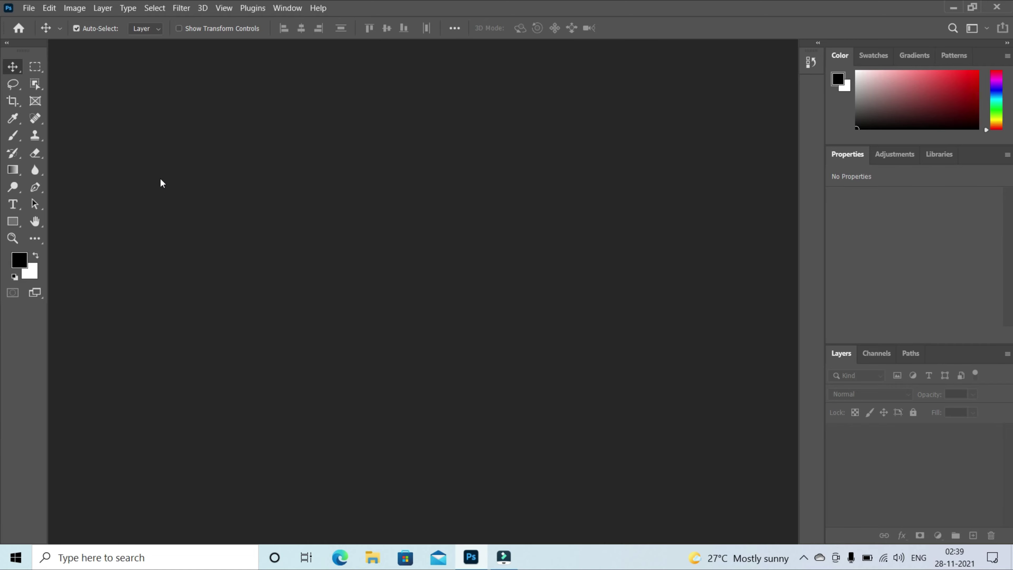
pyautogui.click(29, 8)
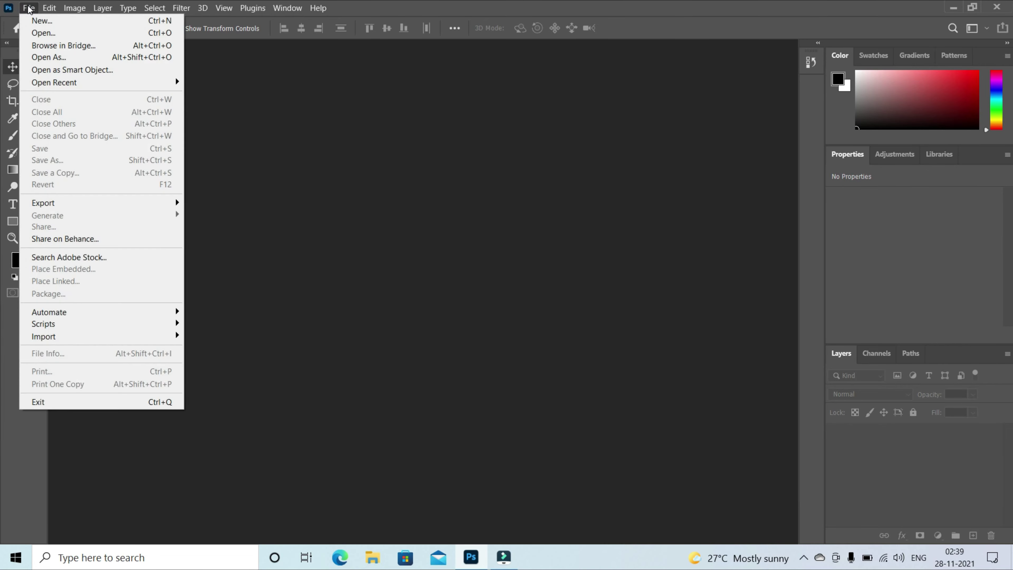
pyautogui.click(41, 20)
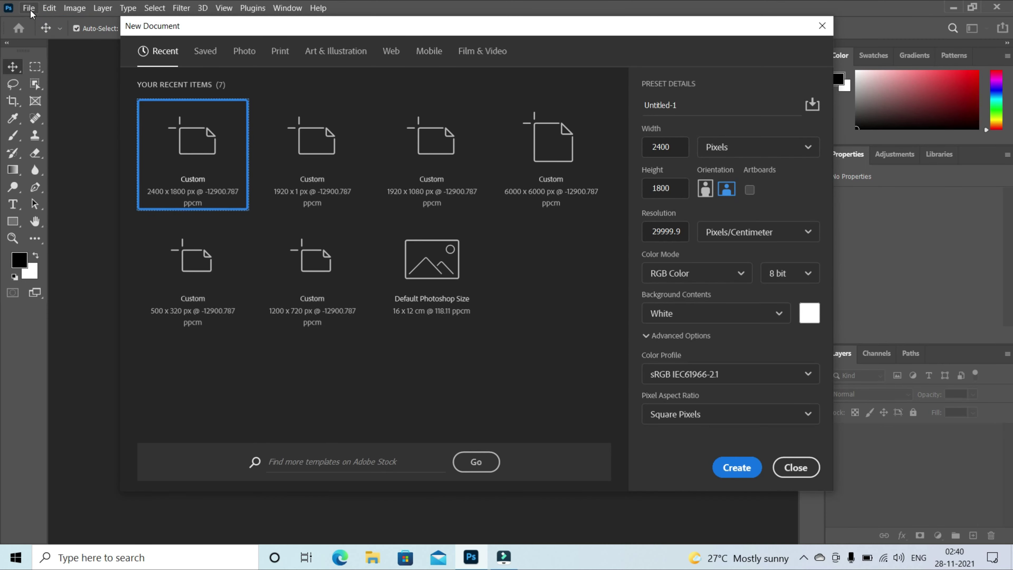
pyautogui.click(822, 26)
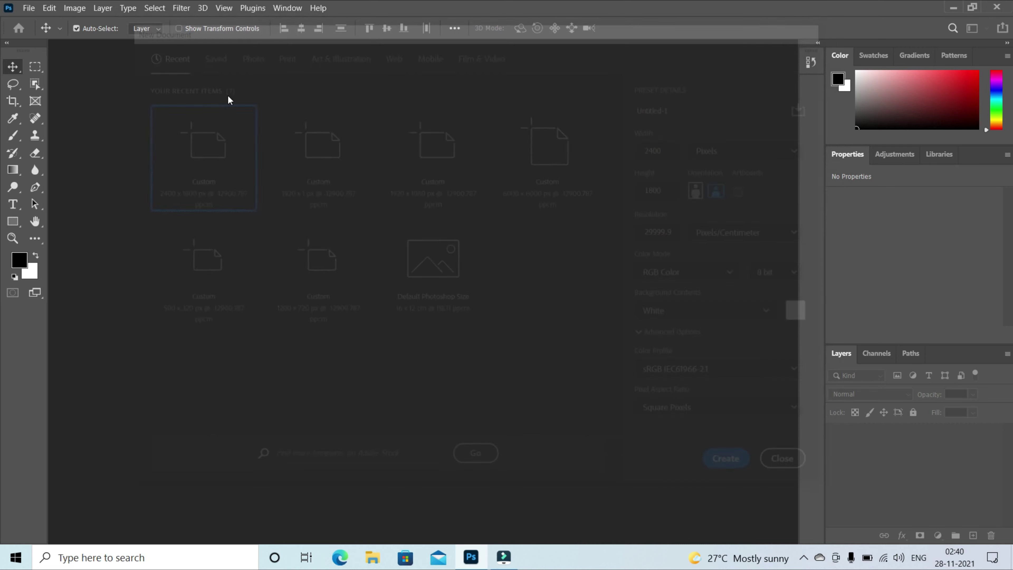
# Start a new document from the recent 2400 x 1800 px preset and choose Pixels as the width unit
pyautogui.click(27, 8)
pyautogui.click(41, 21)
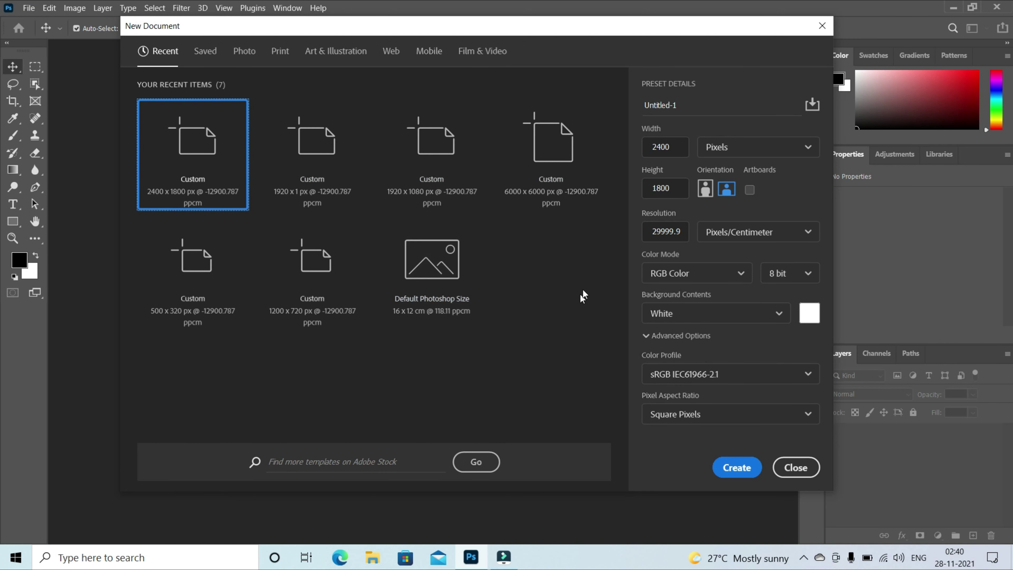
pyautogui.click(809, 153)
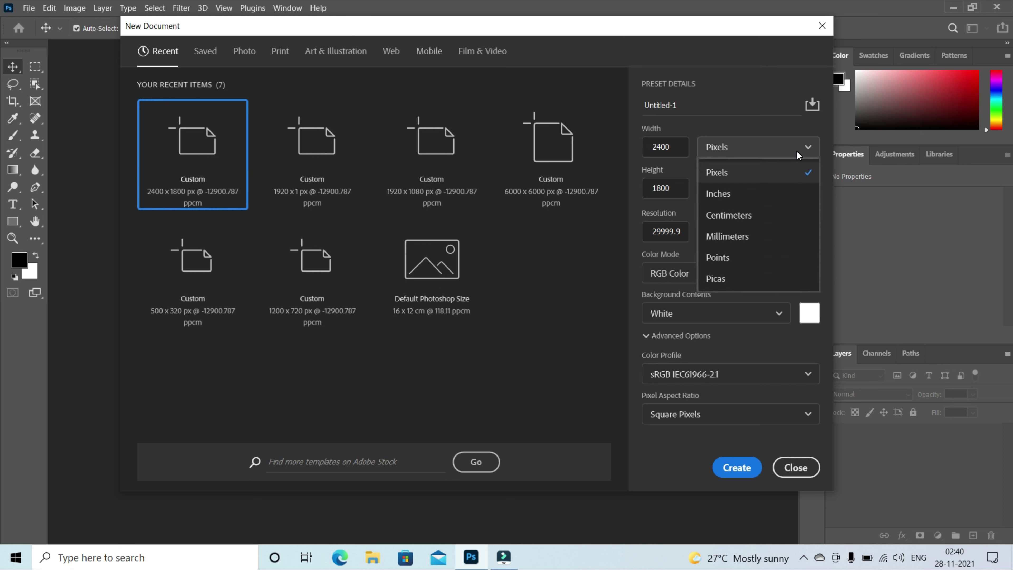
pyautogui.click(801, 143)
pyautogui.click(794, 143)
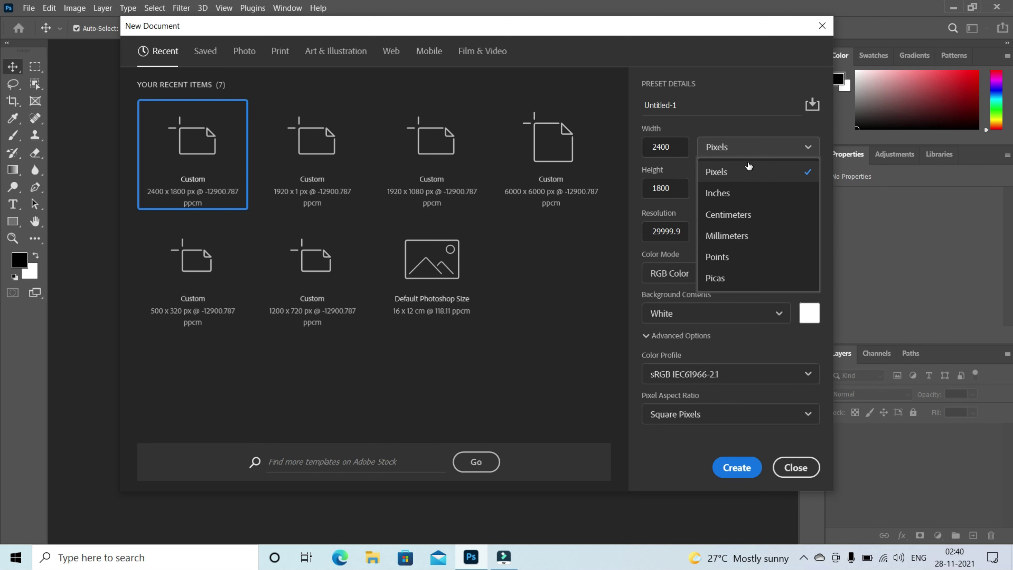
pyautogui.click(738, 175)
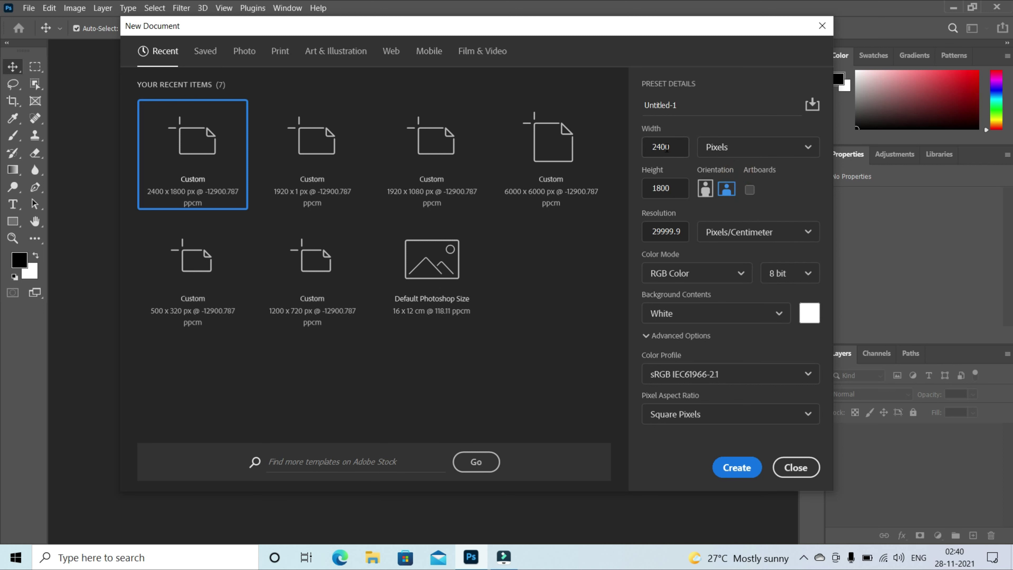
# Create the document at 2400 px wide and 1800 px high, with RGB Color at 8 bit and White background contents
pyautogui.doubleClick(668, 148)
pyautogui.click(663, 189)
pyautogui.doubleClick(662, 188)
pyautogui.doubleClick(668, 148)
pyautogui.doubleClick(669, 147)
pyautogui.click(663, 185)
pyautogui.click(736, 468)
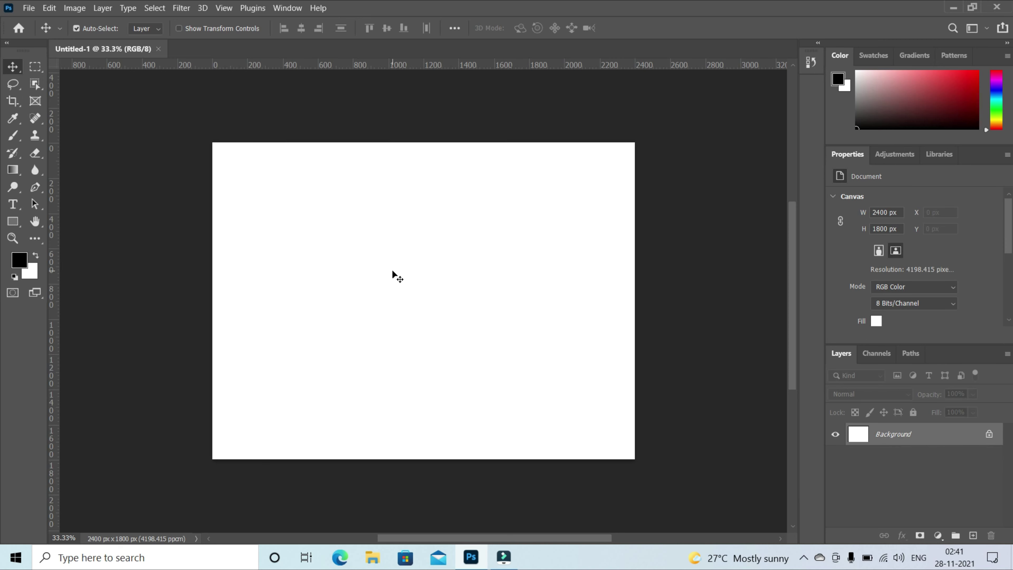
# Try to move the Background layer on the canvas, cancel its conversion, and unlock the layer directly
pyautogui.moveTo(392, 270); pyautogui.dragTo(368, 277)
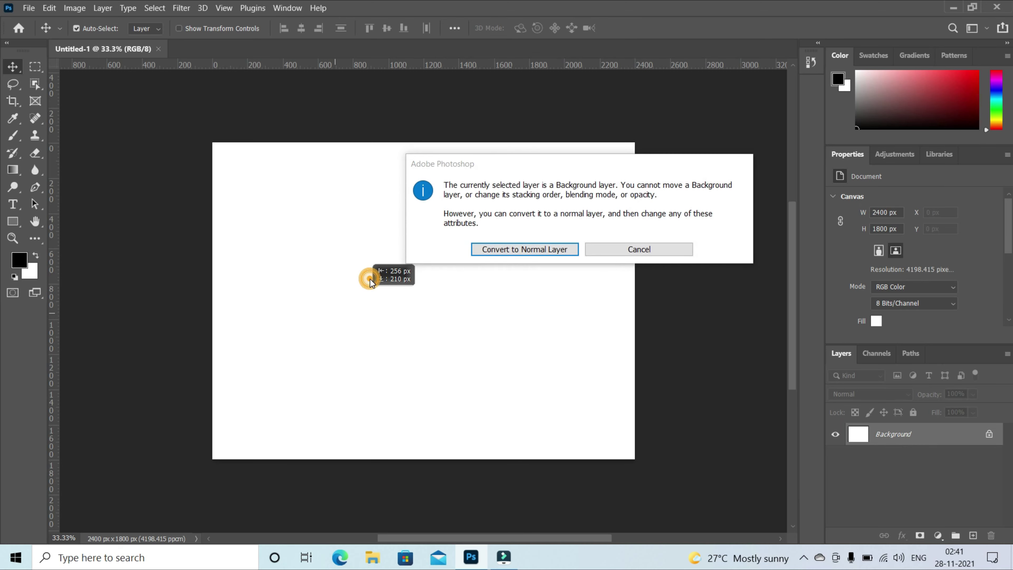
pyautogui.click(632, 244)
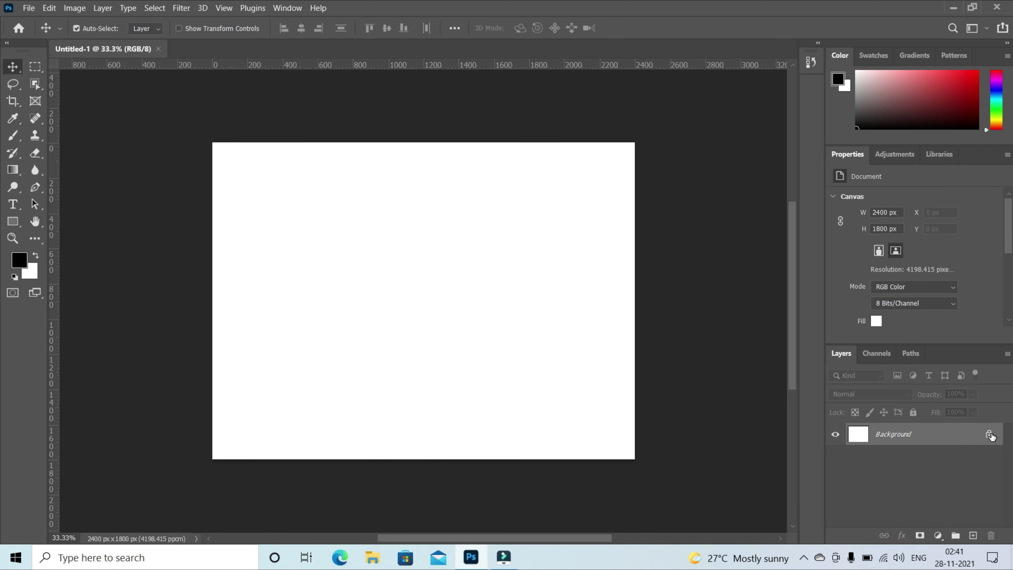
pyautogui.click(989, 435)
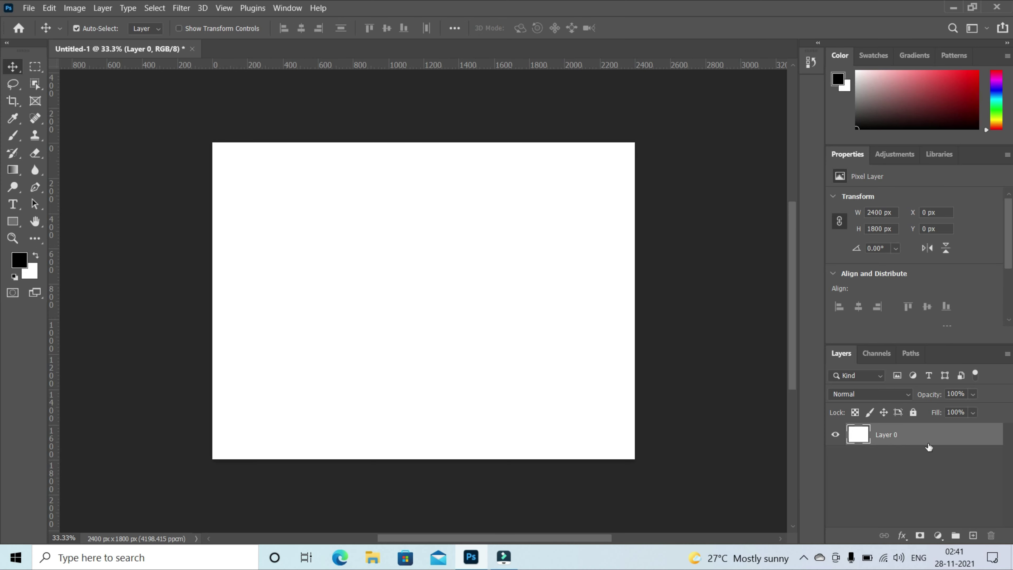
# Add a blank layer above the white one, alternate the selection between both layers, and delete the blank layer
pyautogui.click(973, 536)
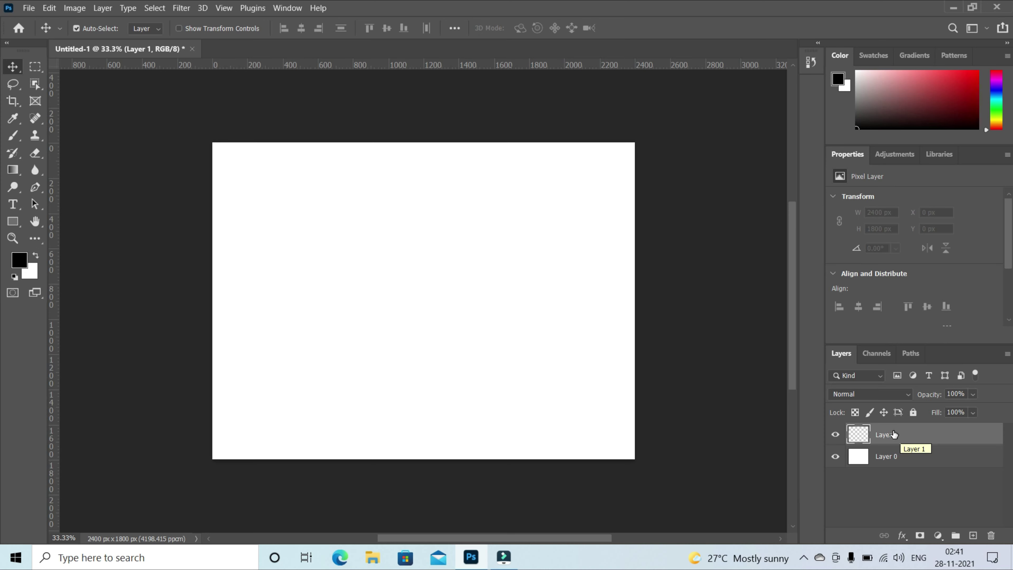
pyautogui.click(903, 460)
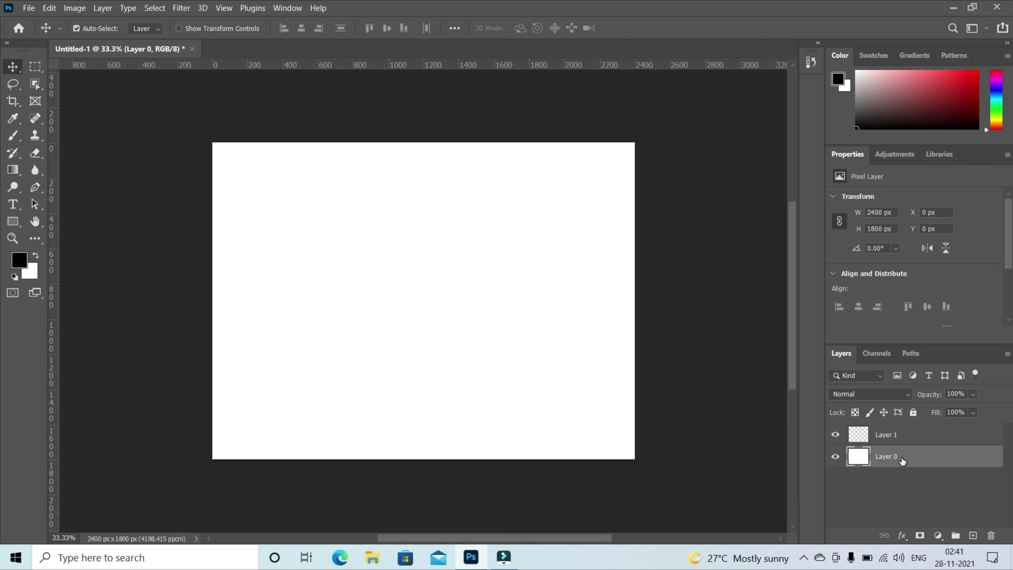
pyautogui.click(899, 436)
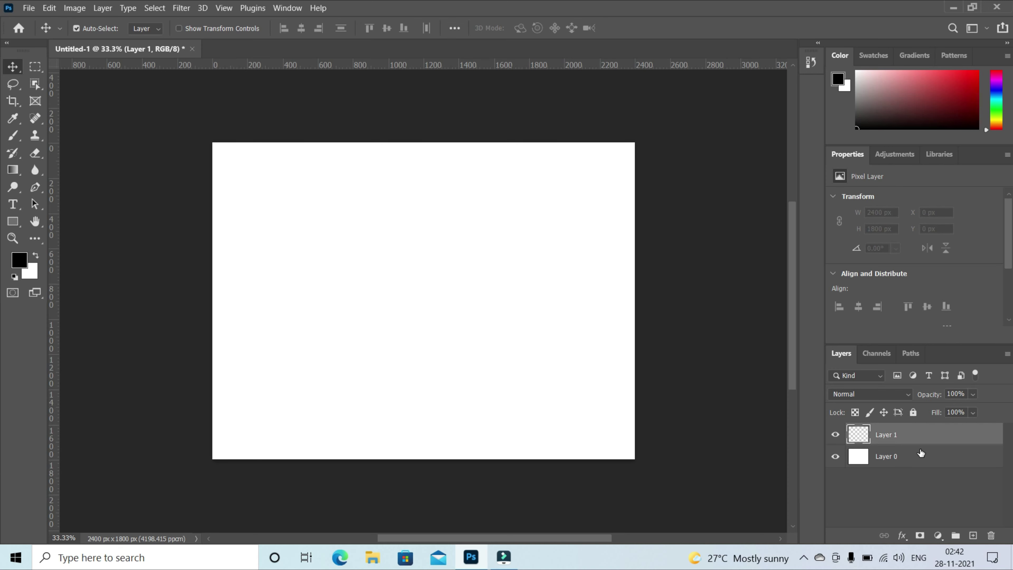
pyautogui.click(868, 462)
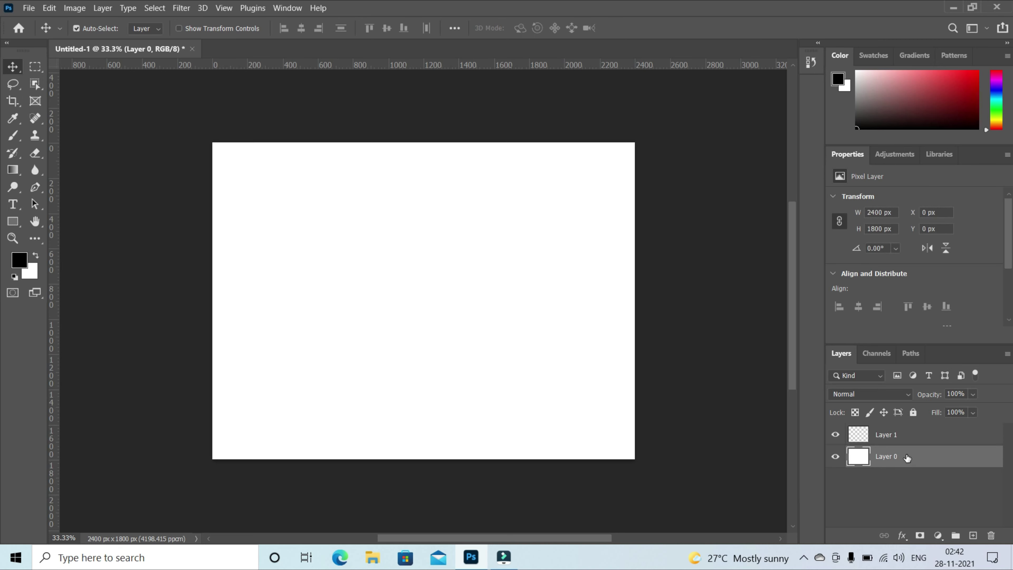
pyautogui.click(908, 435)
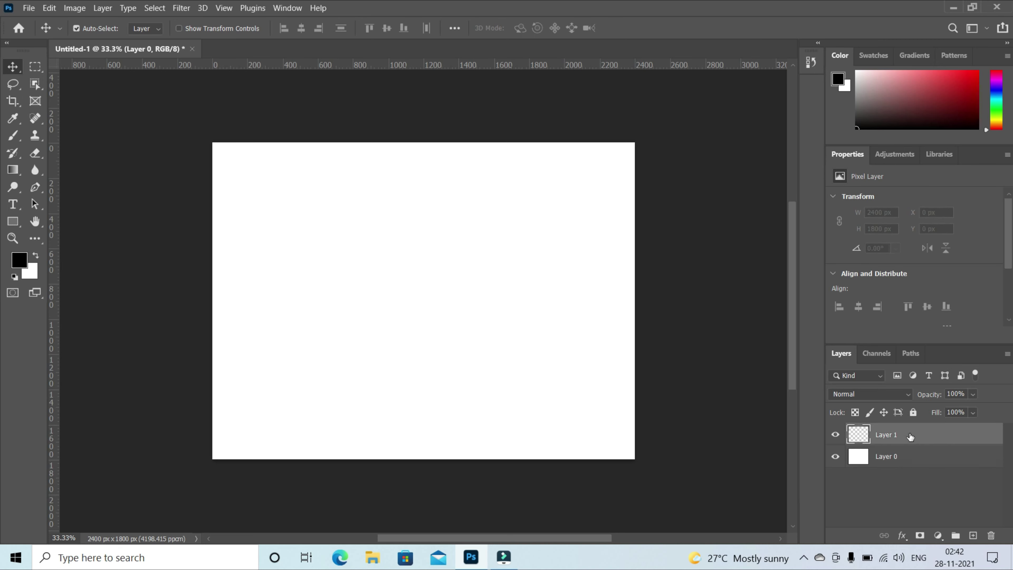
pyautogui.click(991, 535)
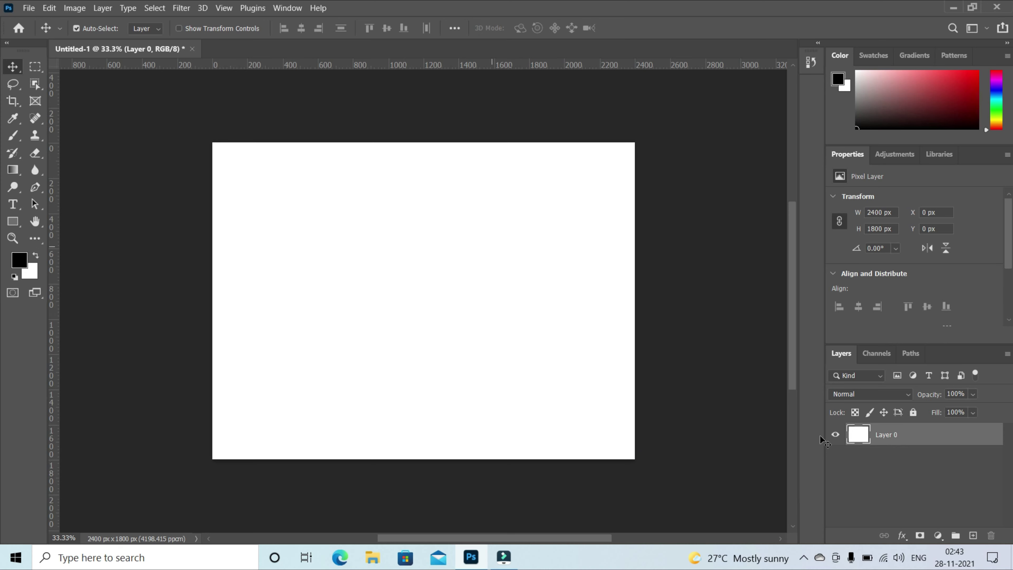
# Add three blank layers above the white layer and select each of them in turn
pyautogui.click(973, 535)
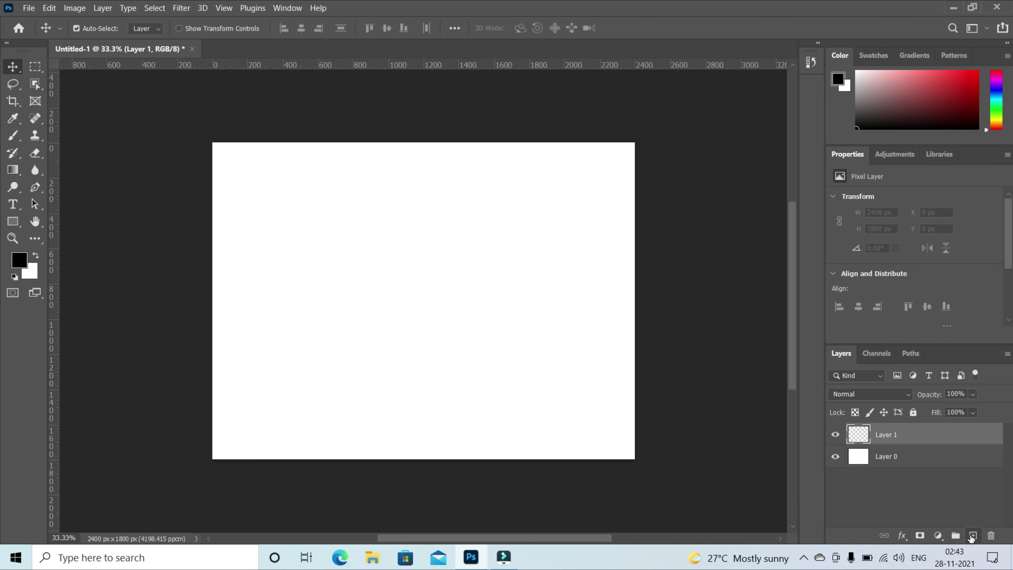
pyautogui.click(973, 536)
pyautogui.click(973, 535)
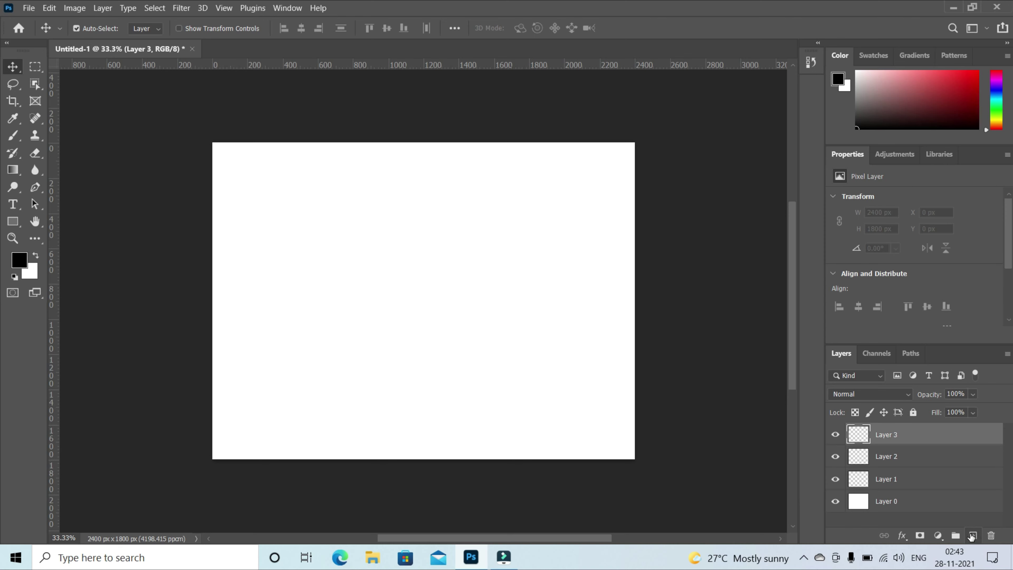
pyautogui.click(901, 456)
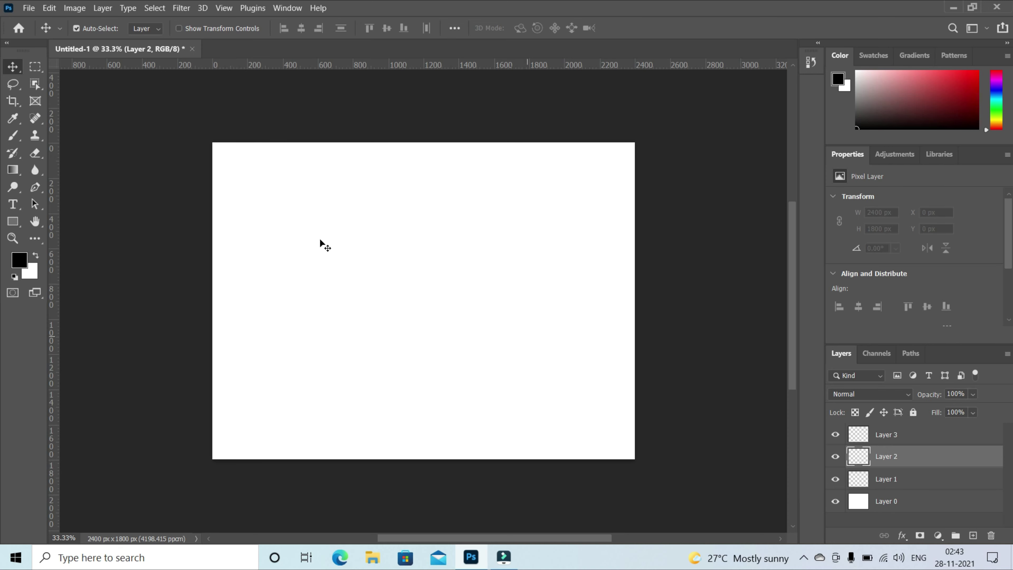
pyautogui.click(903, 481)
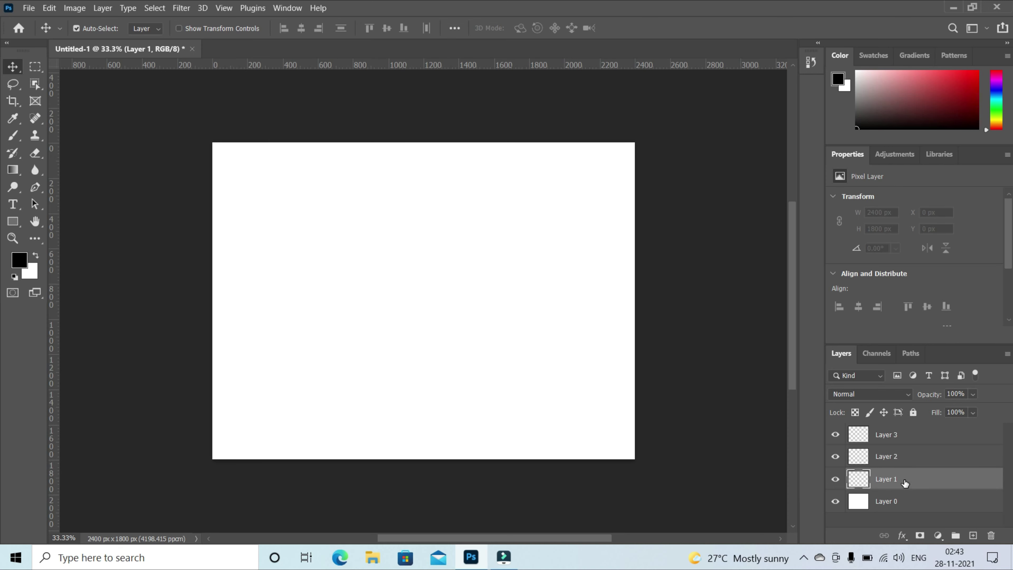
pyautogui.click(906, 435)
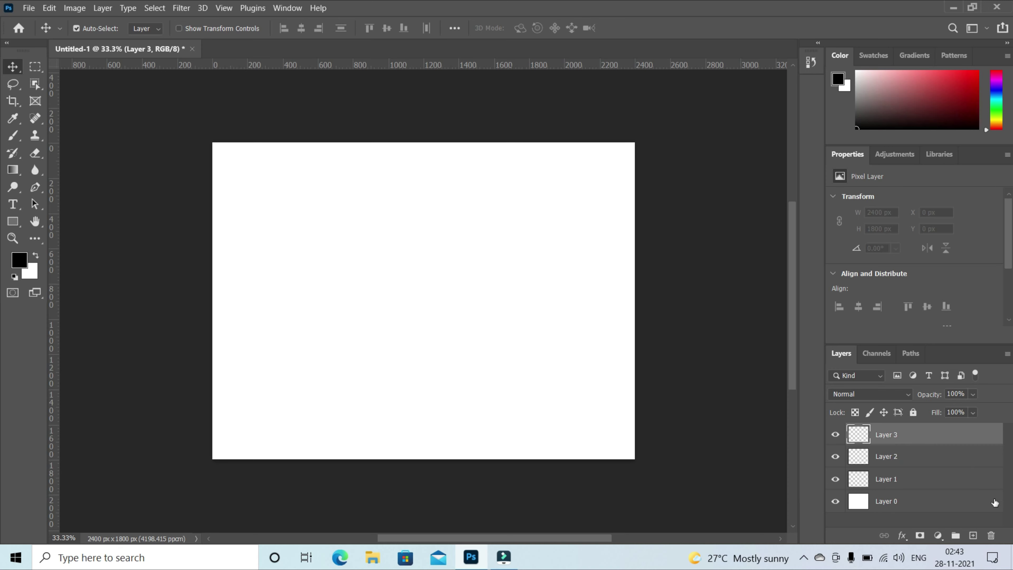
# Delete the three blank layers one by one, keeping only the white layer
pyautogui.click(990, 534)
pyautogui.click(906, 456)
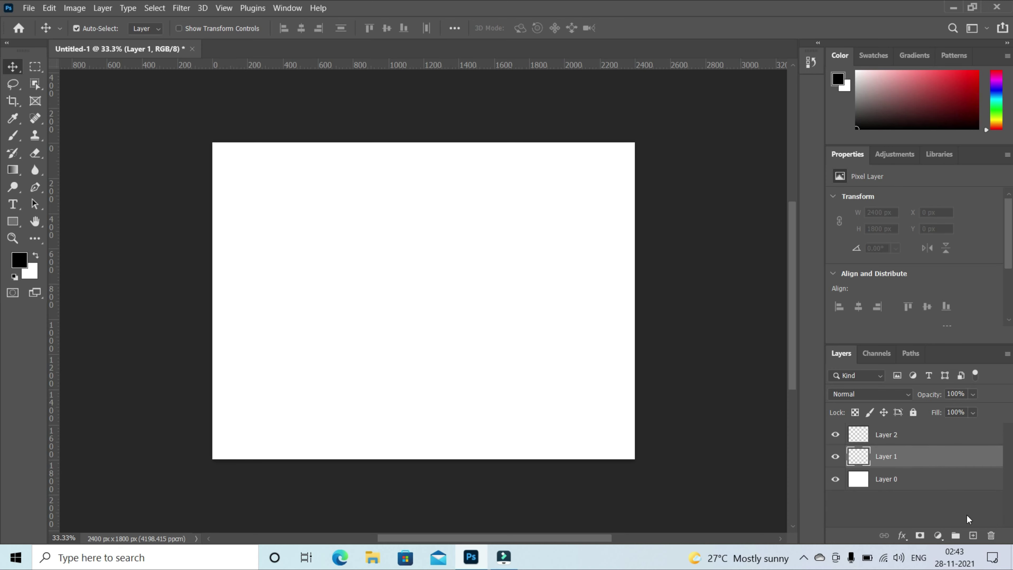
pyautogui.click(991, 536)
pyautogui.click(908, 436)
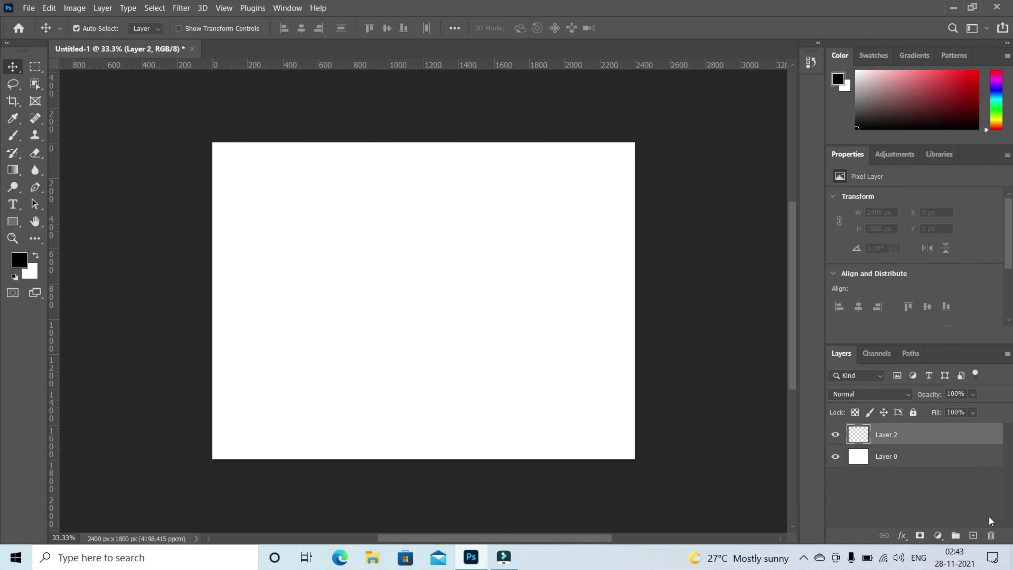
pyautogui.click(991, 536)
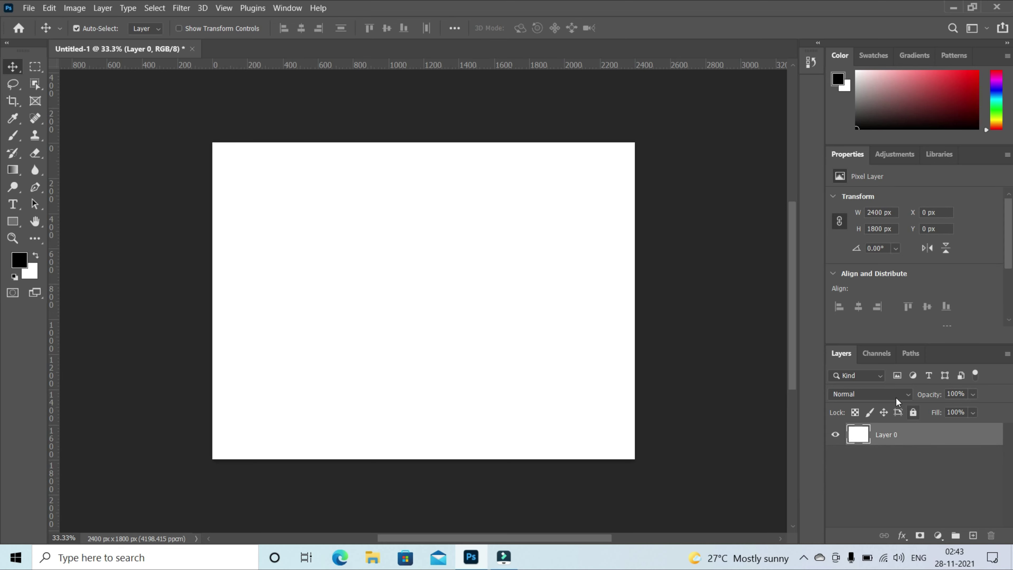
# Examine the blend modes available for the white layer and its opacity setting
pyautogui.click(902, 394)
pyautogui.press('Escape')
pyautogui.click(908, 393)
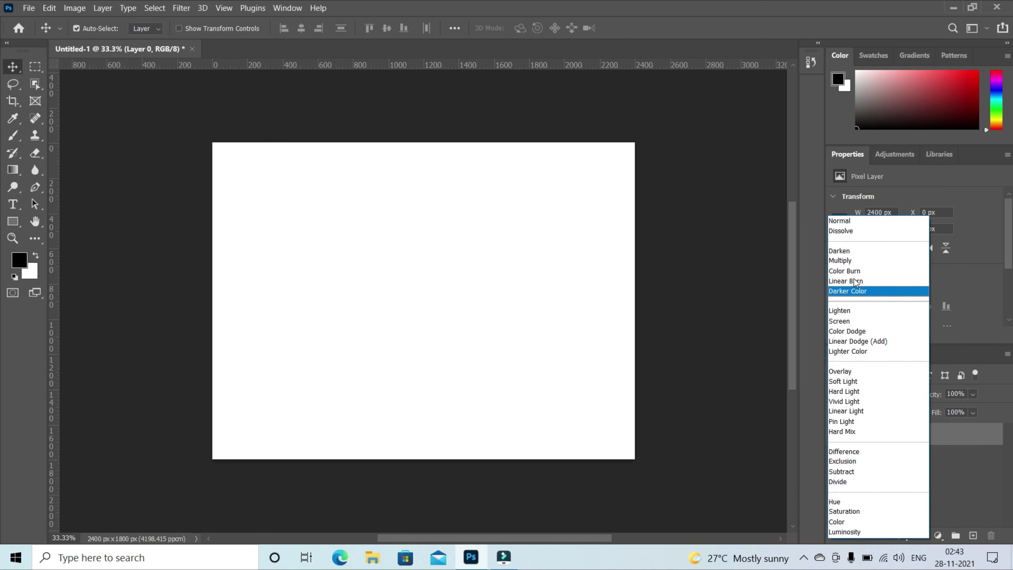
pyautogui.click(979, 439)
pyautogui.moveTo(930, 394); pyautogui.dragTo(957, 397)
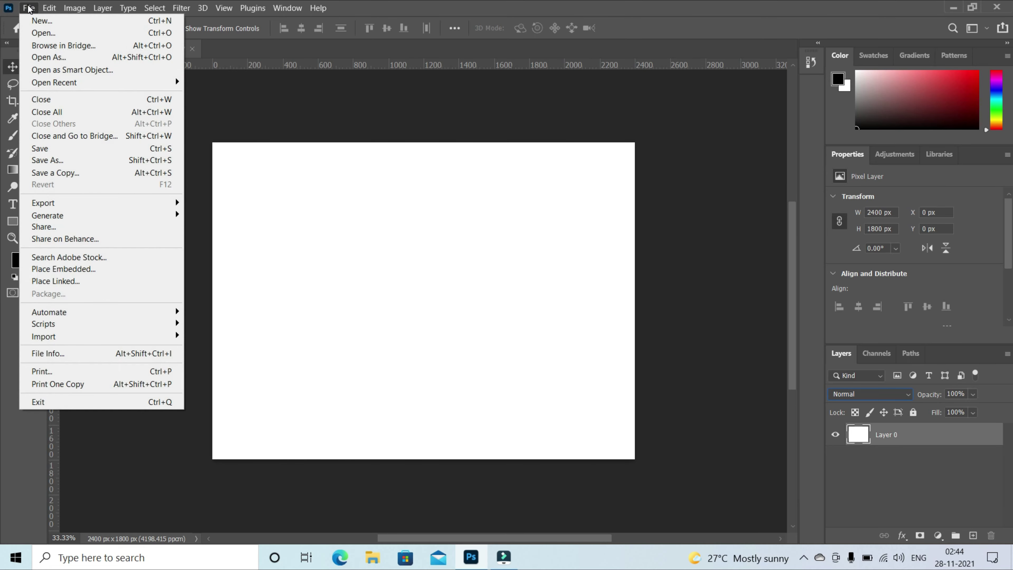
# Set up an Export As of the document in JPG format with Great quality
pyautogui.click(82, 202)
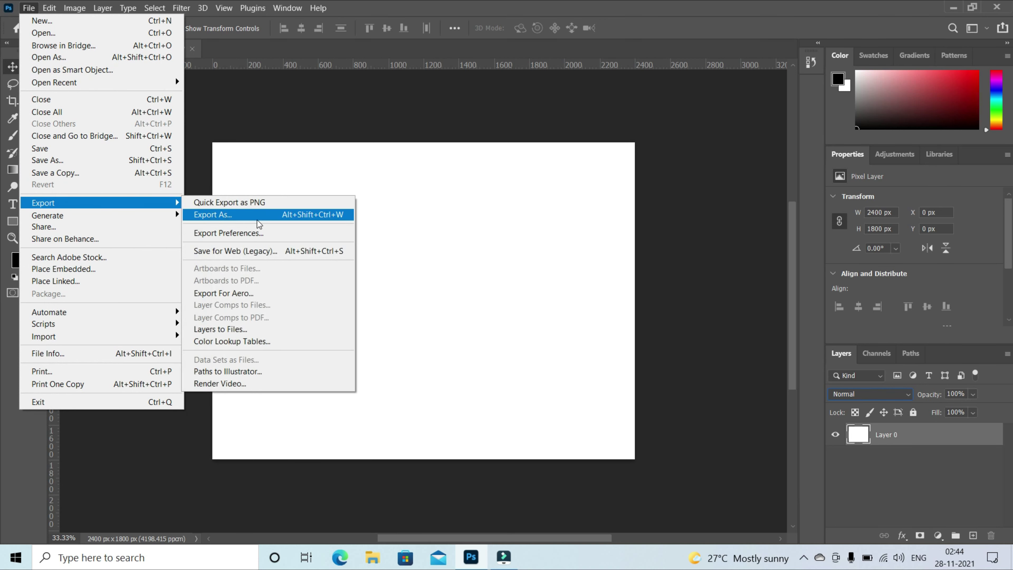
pyautogui.click(276, 214)
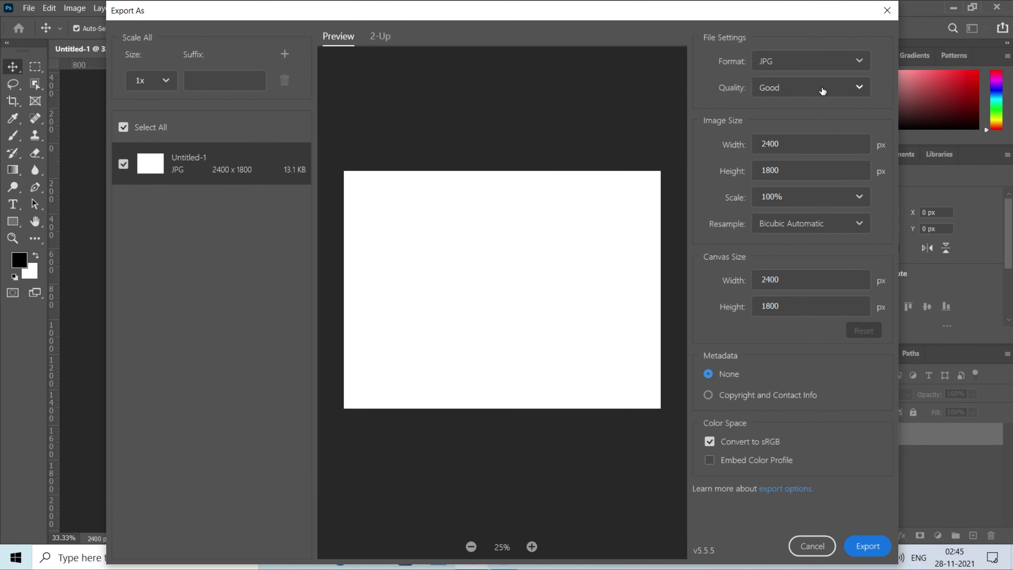
pyautogui.click(822, 91)
pyautogui.click(823, 92)
pyautogui.click(824, 91)
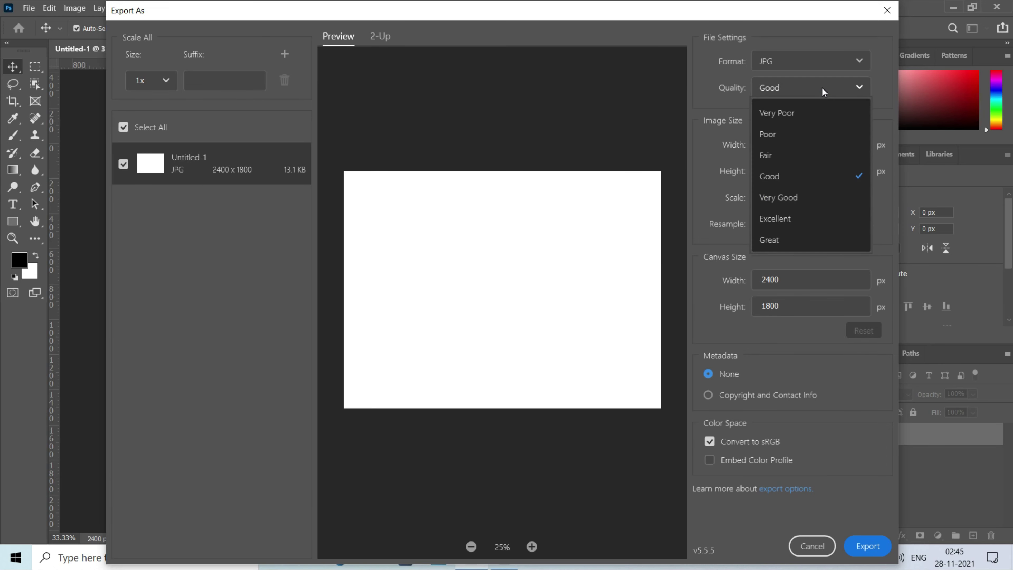
pyautogui.click(807, 247)
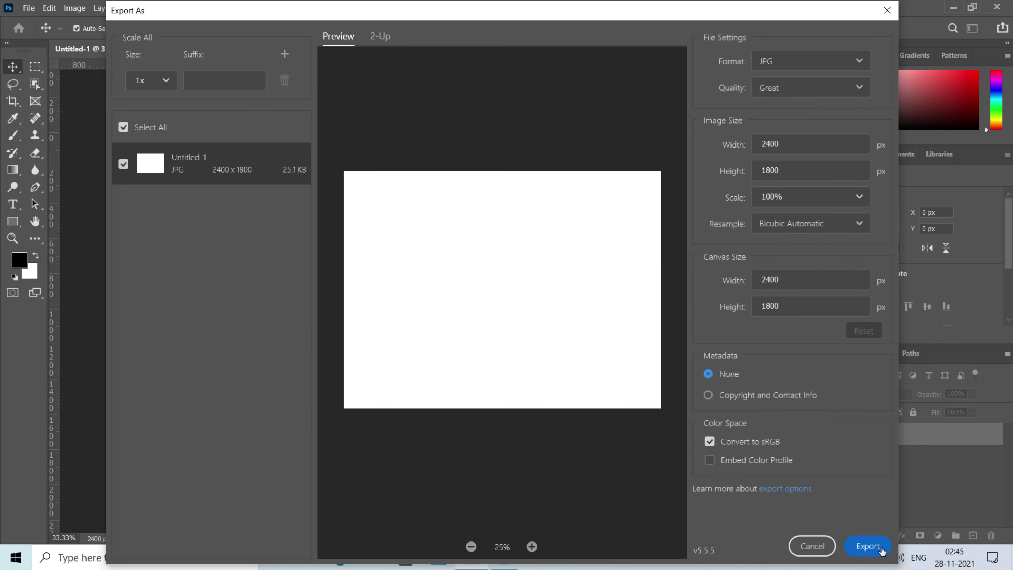
# Export the document as Untitled-1.jpg into the Python Full Stack Developement folder
pyautogui.click(868, 546)
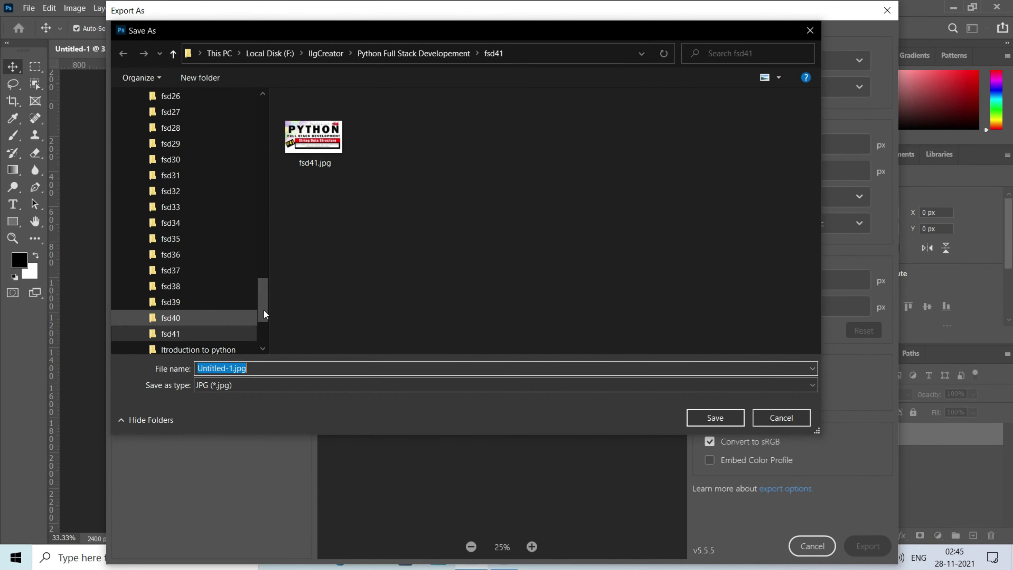
pyautogui.click(421, 47)
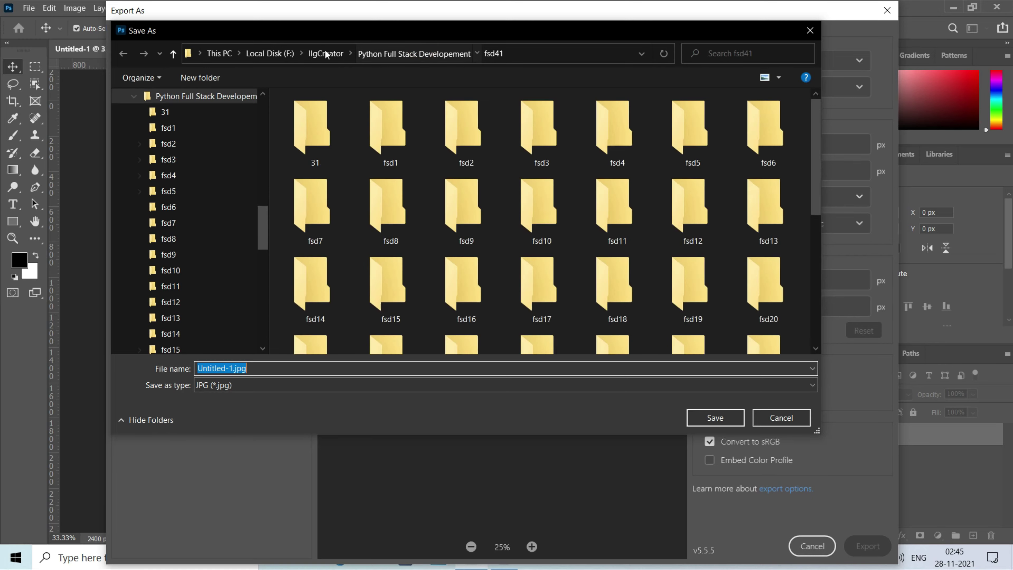
pyautogui.click(715, 417)
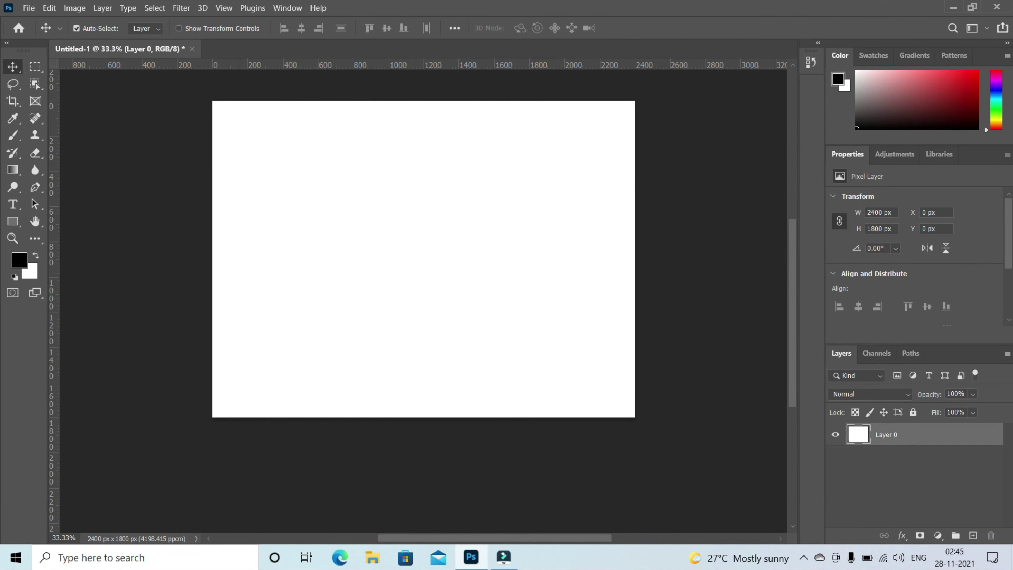
# View the exported Untitled-1.jpg from File Explorer in the Photos viewer, close it and return to Photoshop
pyautogui.click(373, 557)
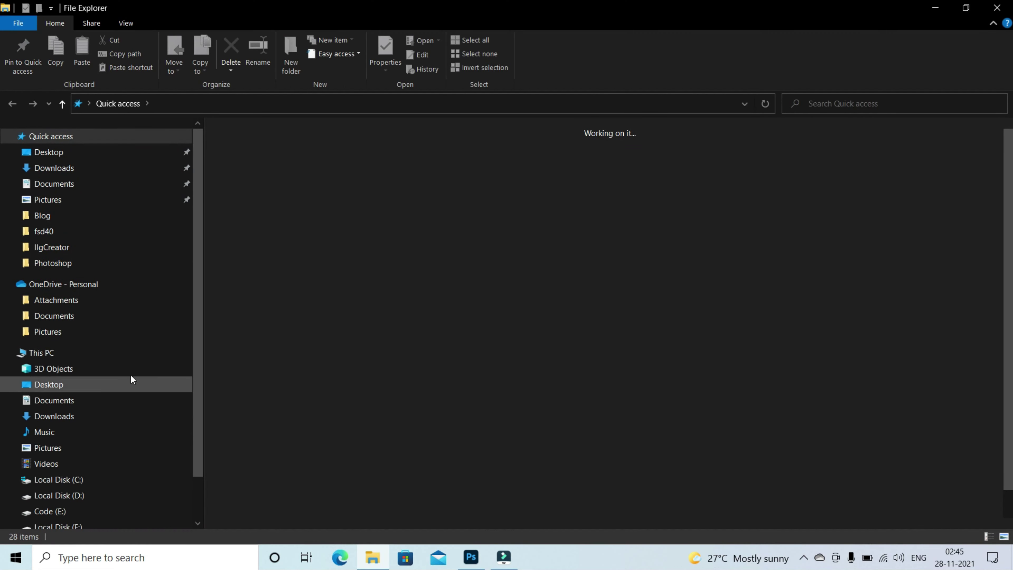
pyautogui.scroll(-1, 83, 494)
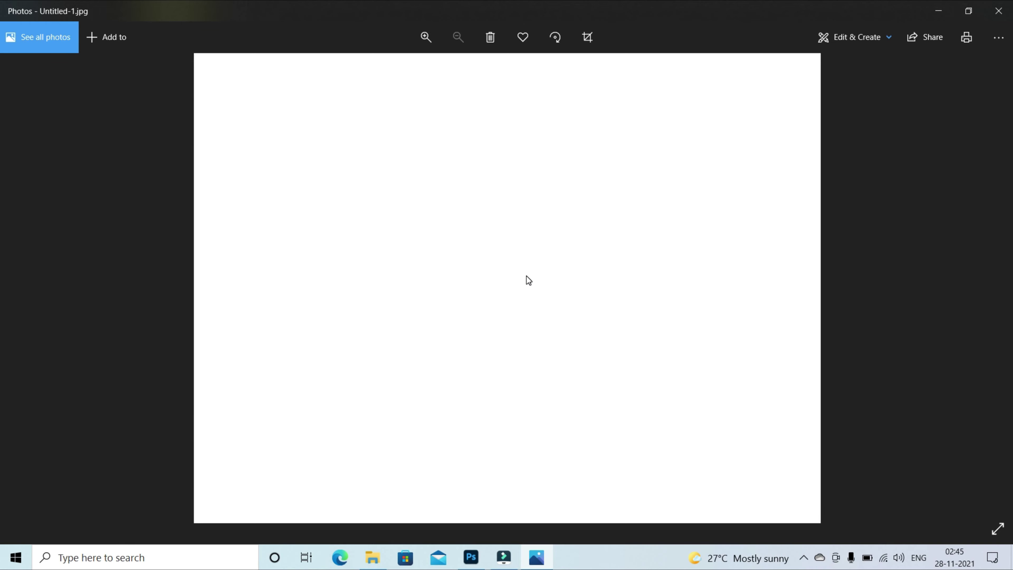
pyautogui.doubleClick(526, 276)
pyautogui.doubleClick(527, 275)
pyautogui.click(998, 10)
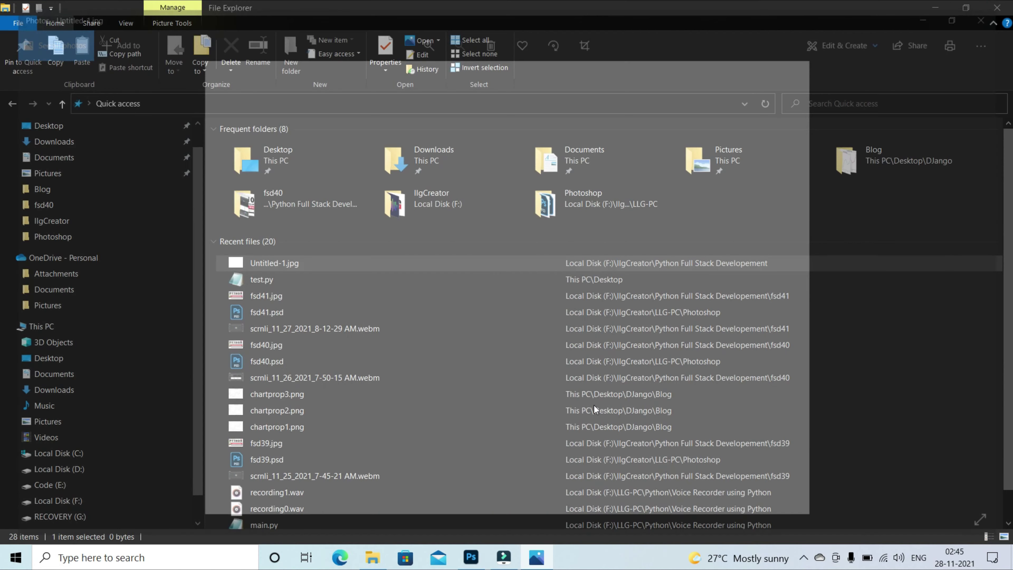
pyautogui.click(472, 558)
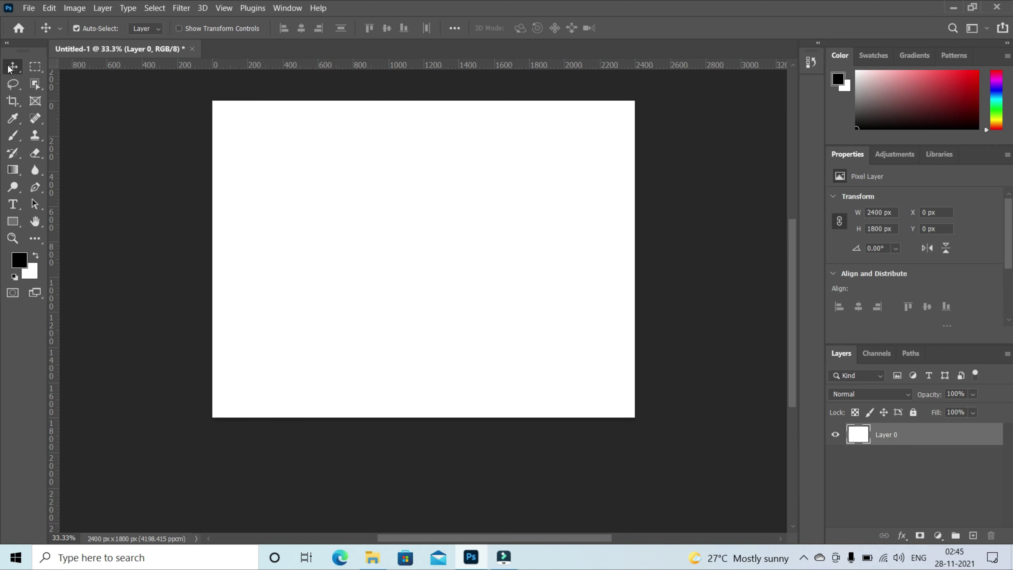
# Examine the shape presets of the Custom Shape tool, looking into the Wild Animals, Leaf Trees and Boats groups
pyautogui.scroll(2, 181, 242)
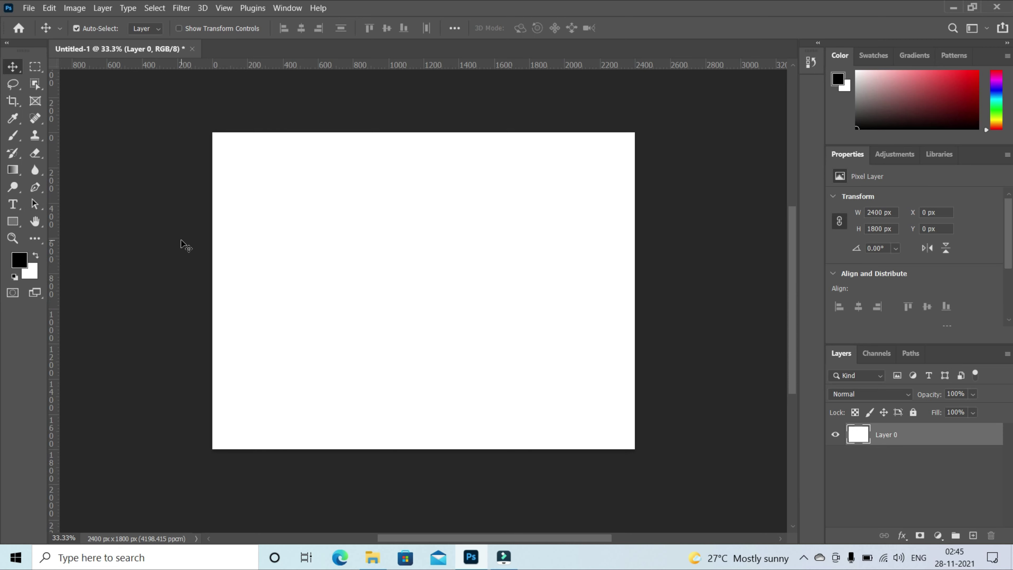
pyautogui.scroll(-1, 131, 233)
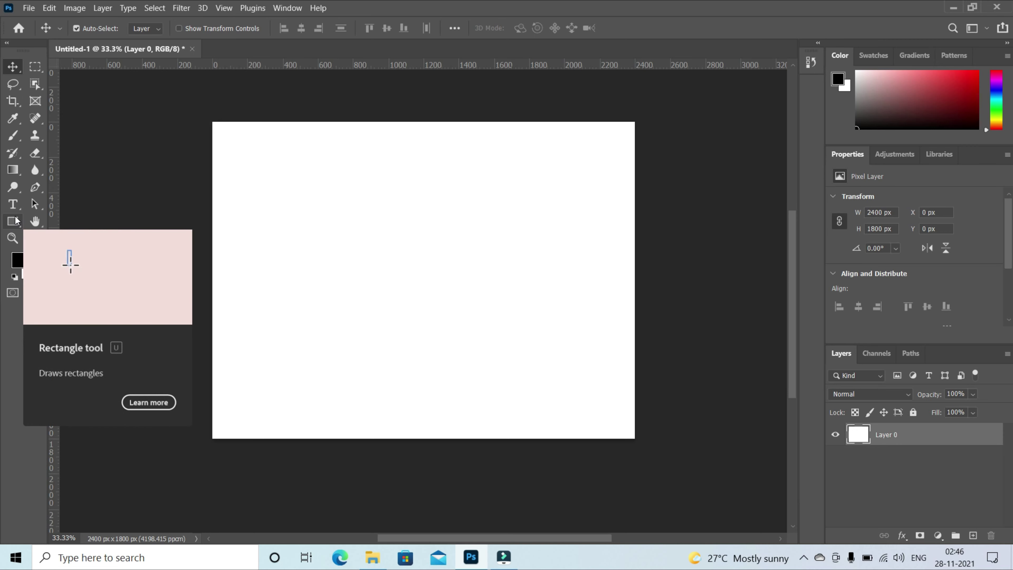
pyautogui.click(16, 224)
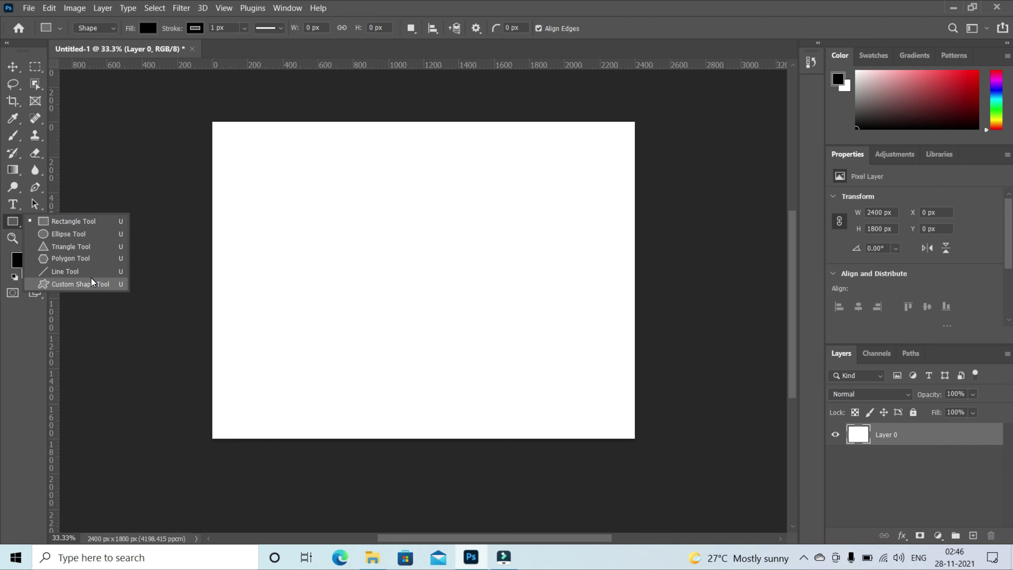
pyautogui.click(99, 280)
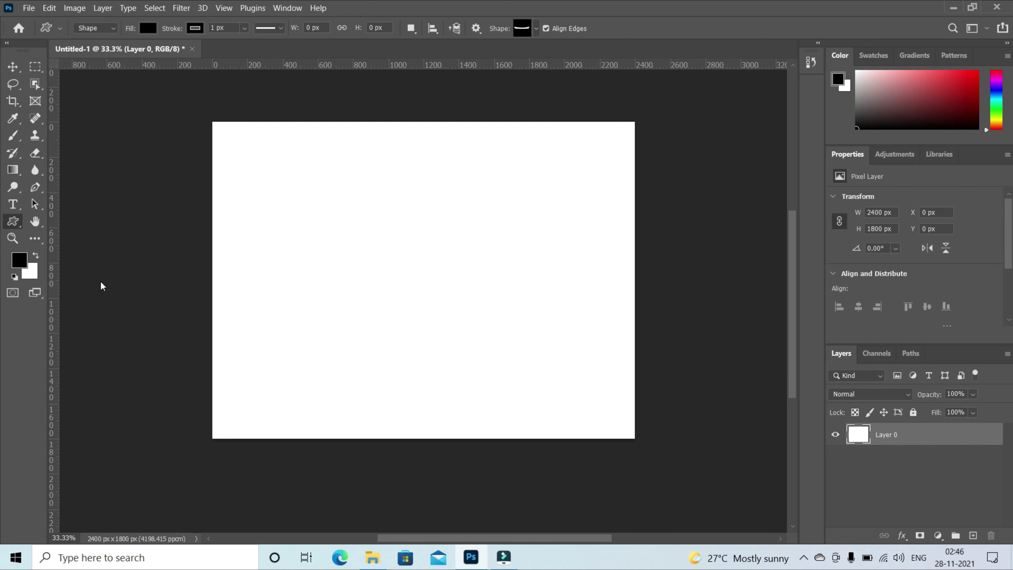
pyautogui.click(537, 28)
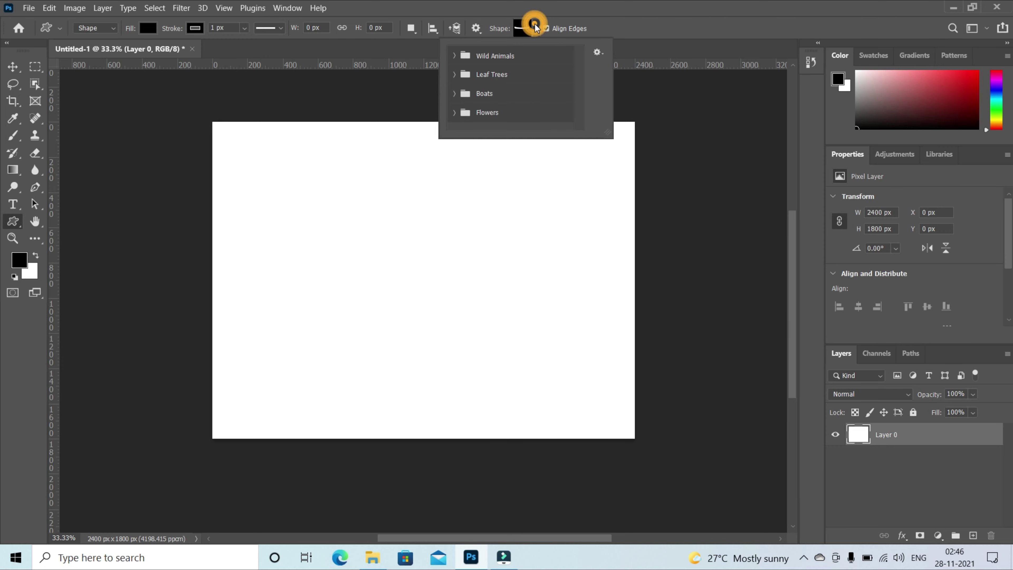
pyautogui.scroll(-2, 483, 86)
pyautogui.scroll(2, 452, 61)
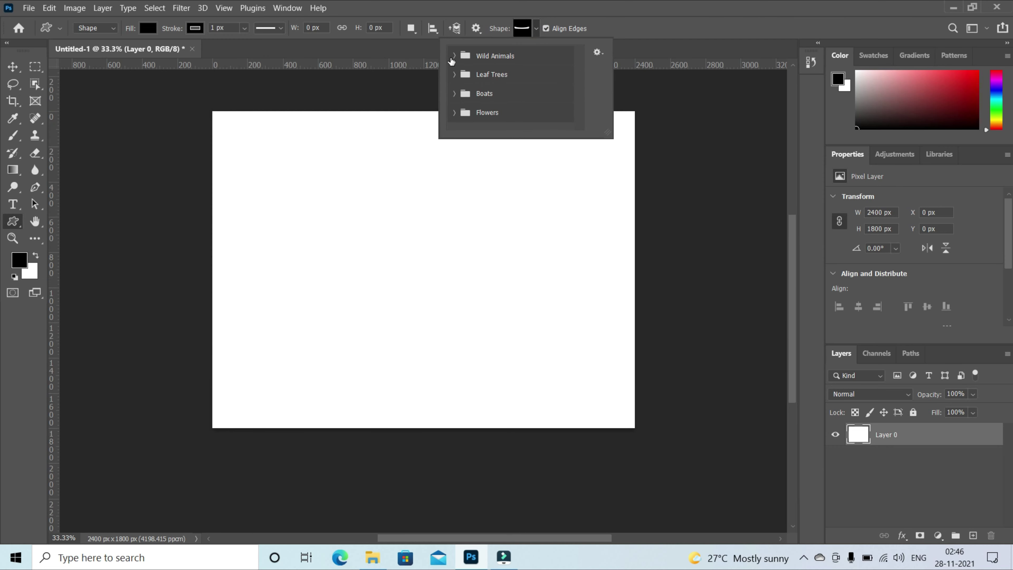
pyautogui.click(453, 56)
pyautogui.scroll(-3, 453, 100)
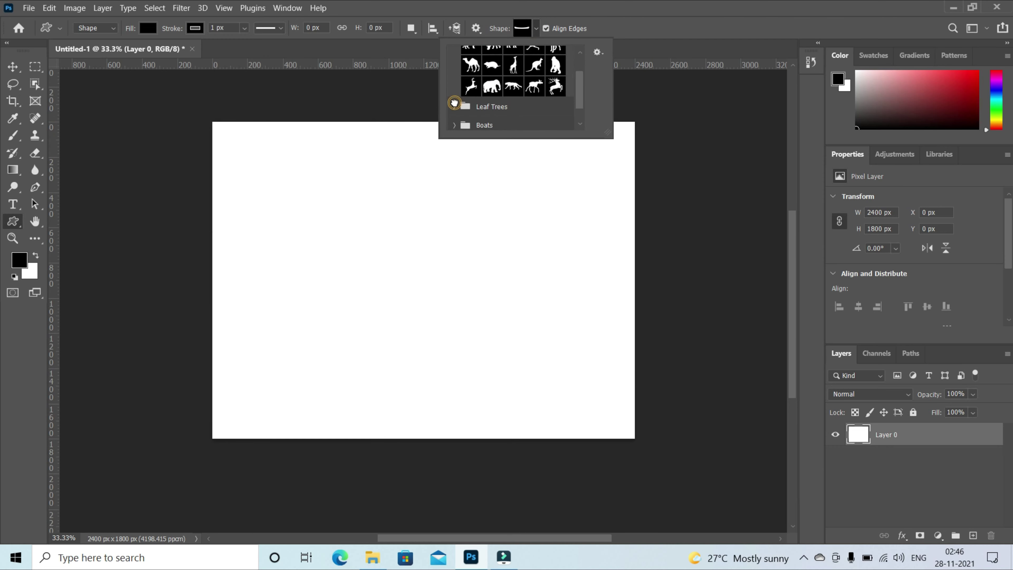
pyautogui.click(453, 104)
pyautogui.scroll(-3, 459, 102)
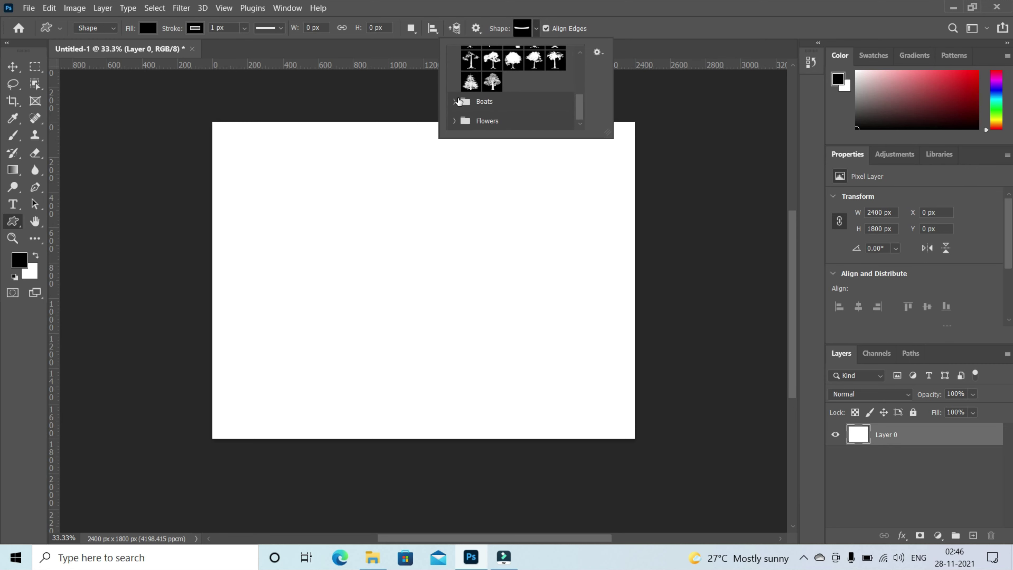
pyautogui.click(458, 101)
pyautogui.click(536, 29)
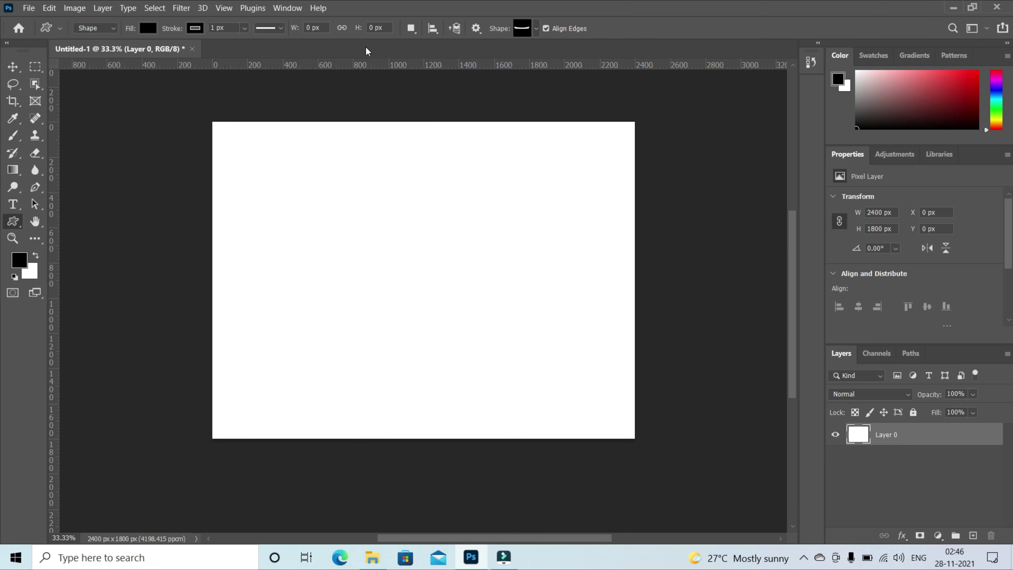
# Try drawing a black circle about 1035 px in diameter with the Ellipse tool and remove it again
pyautogui.click(16, 221)
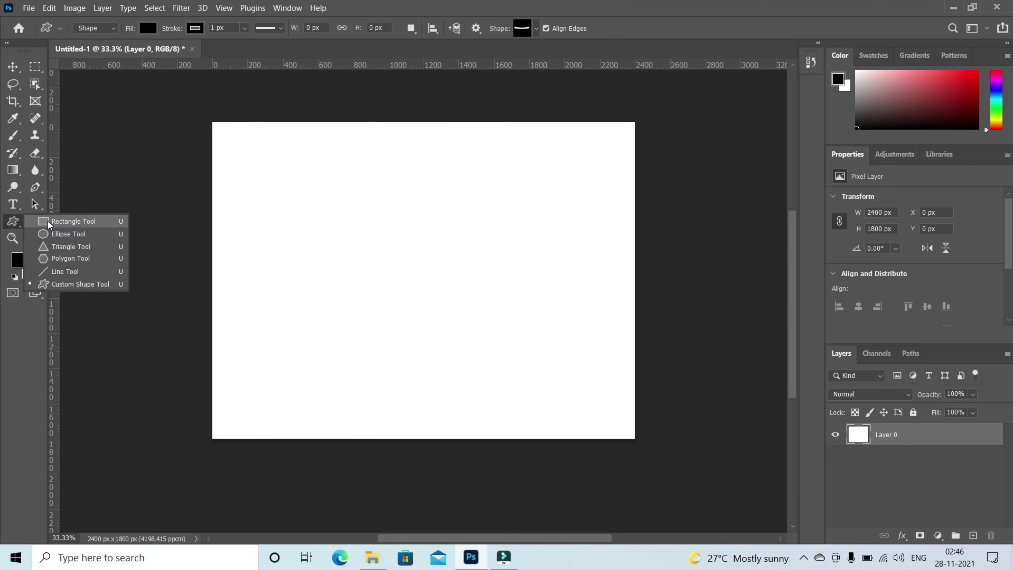
pyautogui.click(52, 235)
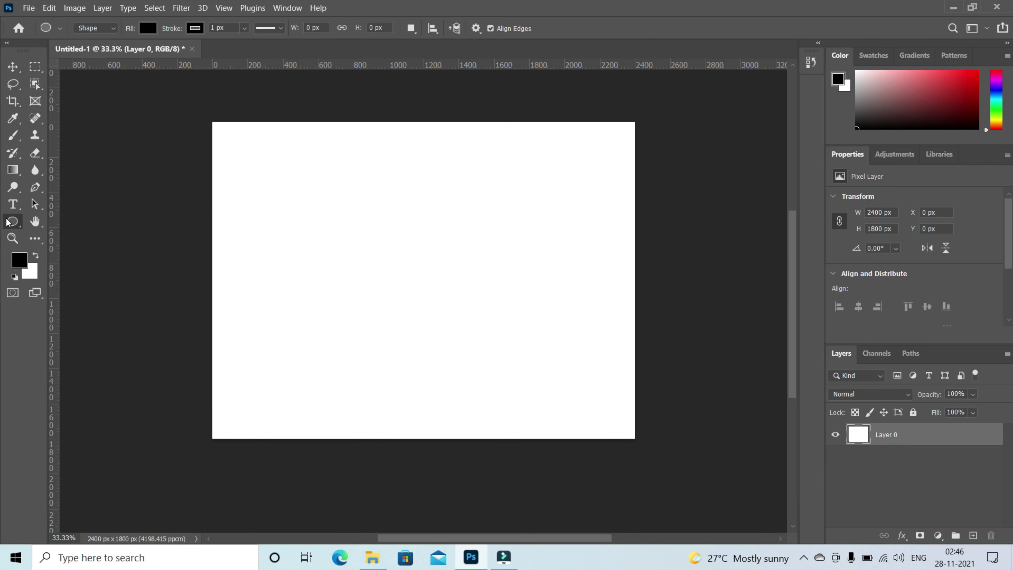
pyautogui.rightClick(11, 222)
pyautogui.click(12, 222)
pyautogui.moveTo(292, 180); pyautogui.dragTo(567, 362)
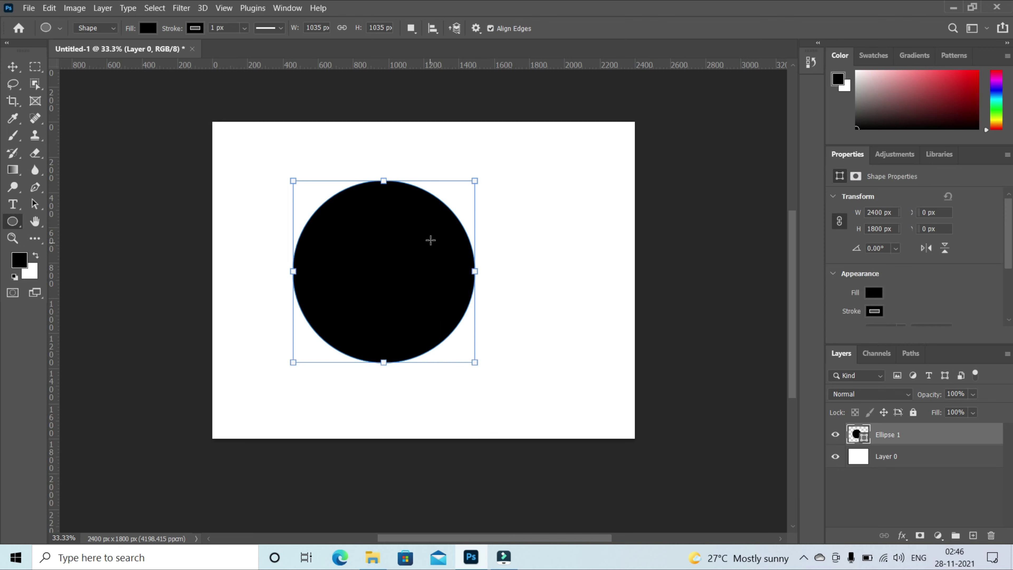
pyautogui.press('v')
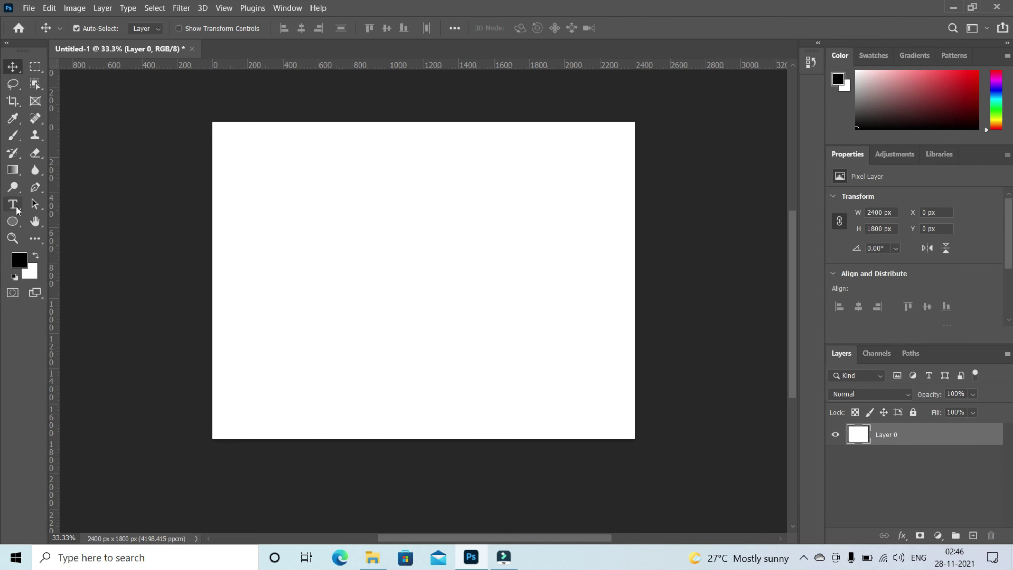
# Draw a black circle about 1080 px in diameter and move it near the canvas's upper-left corner, about X 182, Y 123 px
pyautogui.click(13, 222)
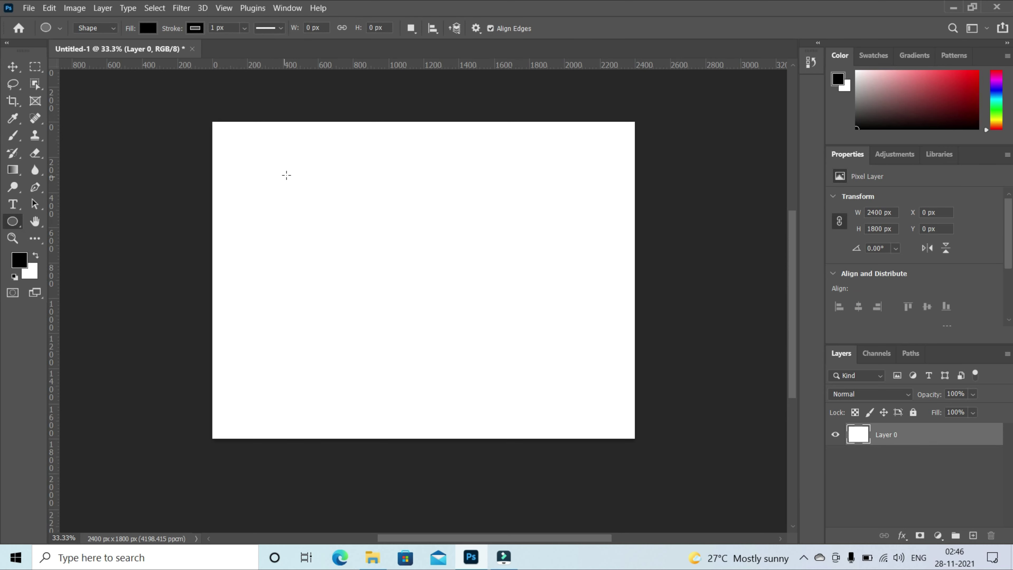
pyautogui.moveTo(291, 168); pyautogui.dragTo(599, 358)
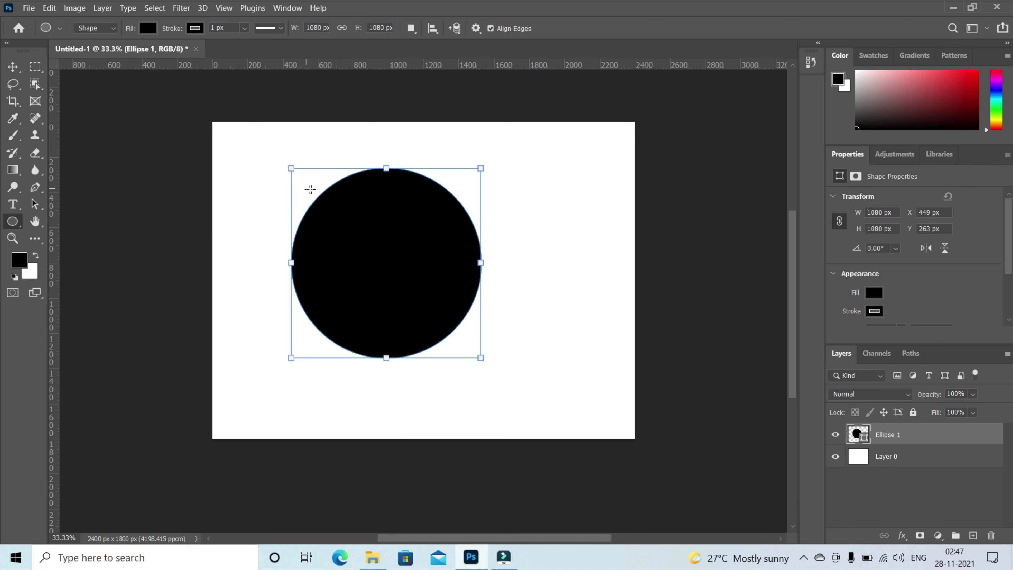
pyautogui.click(13, 68)
pyautogui.click(68, 64)
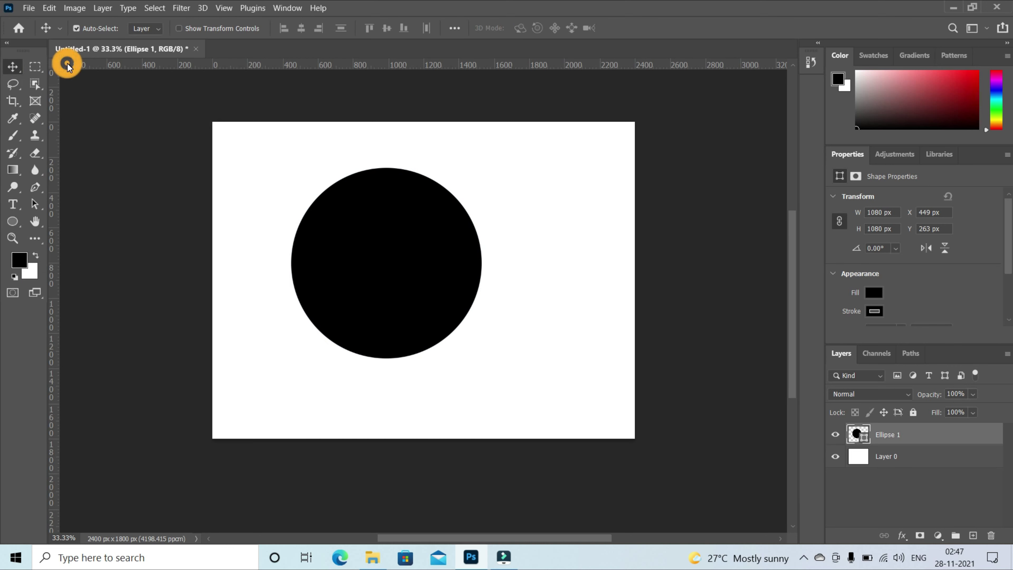
pyautogui.moveTo(382, 242); pyautogui.dragTo(323, 220)
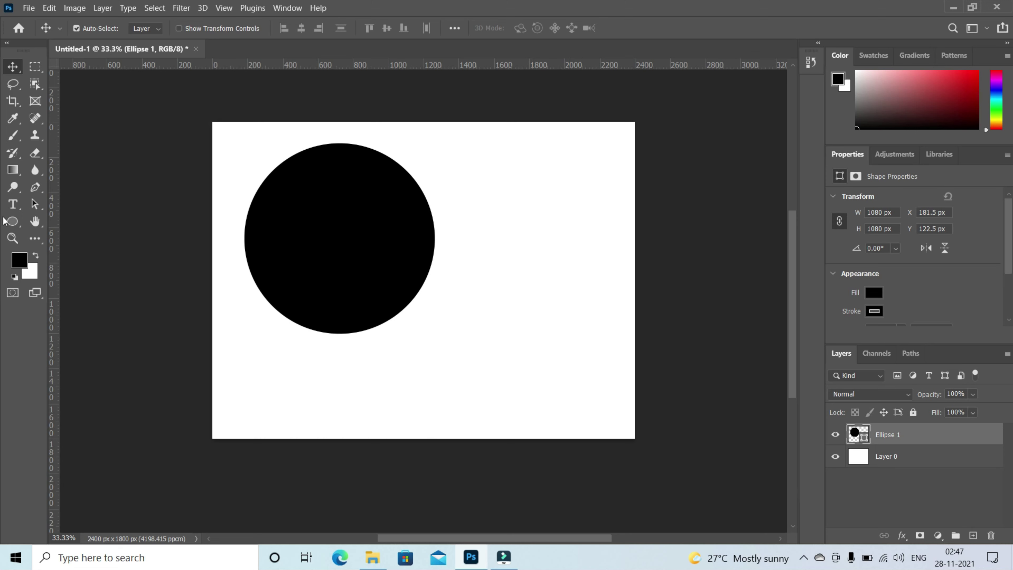
# Draw a black rectangle about 396 x 746 px on the canvas, to the right of the circle
pyautogui.click(12, 221)
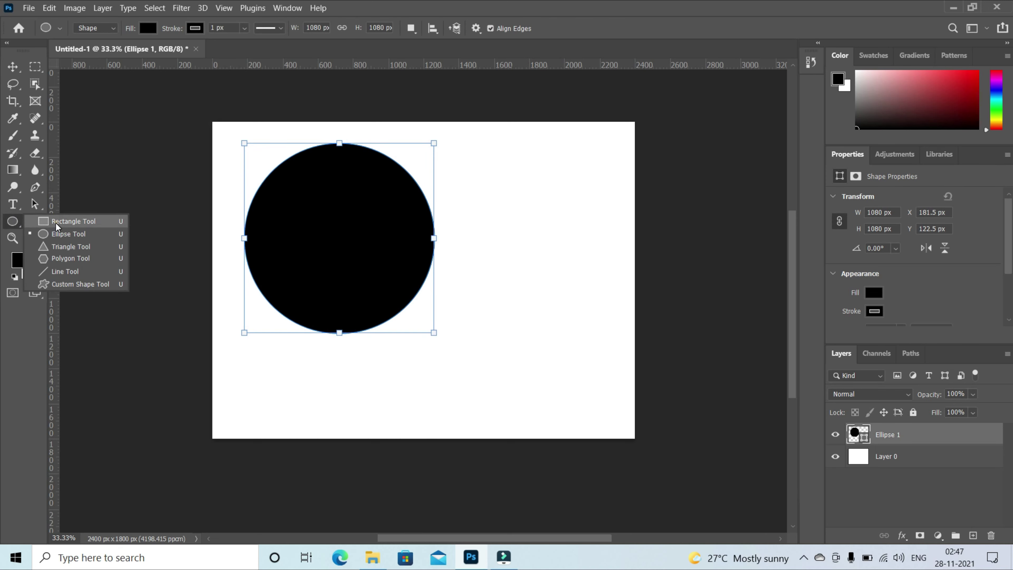
pyautogui.click(57, 222)
pyautogui.moveTo(505, 195); pyautogui.dragTo(574, 327)
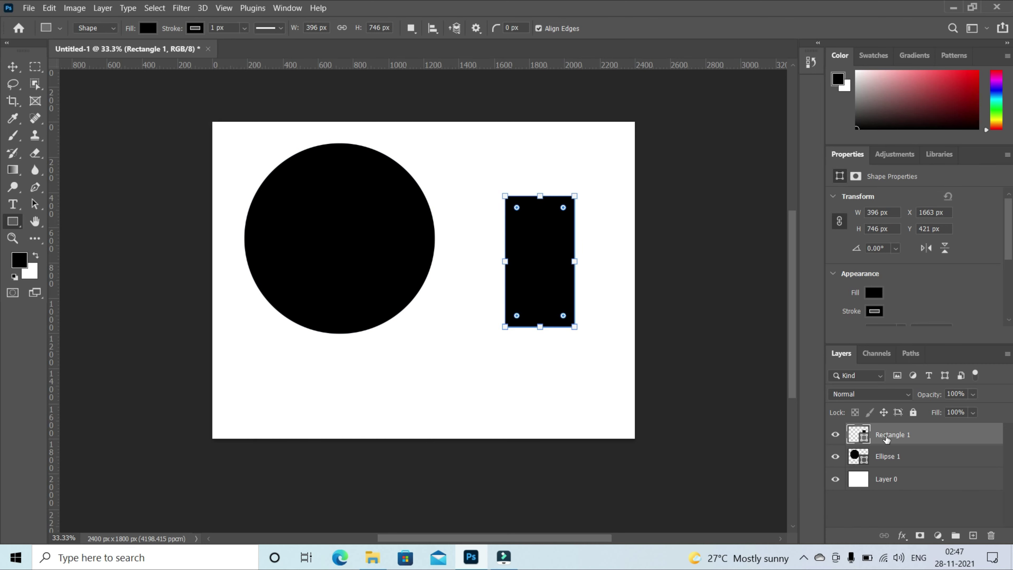
# Move the rectangle to about X 1702, Y 527 px and the circle down to about X 183, Y 325 px
pyautogui.click(13, 67)
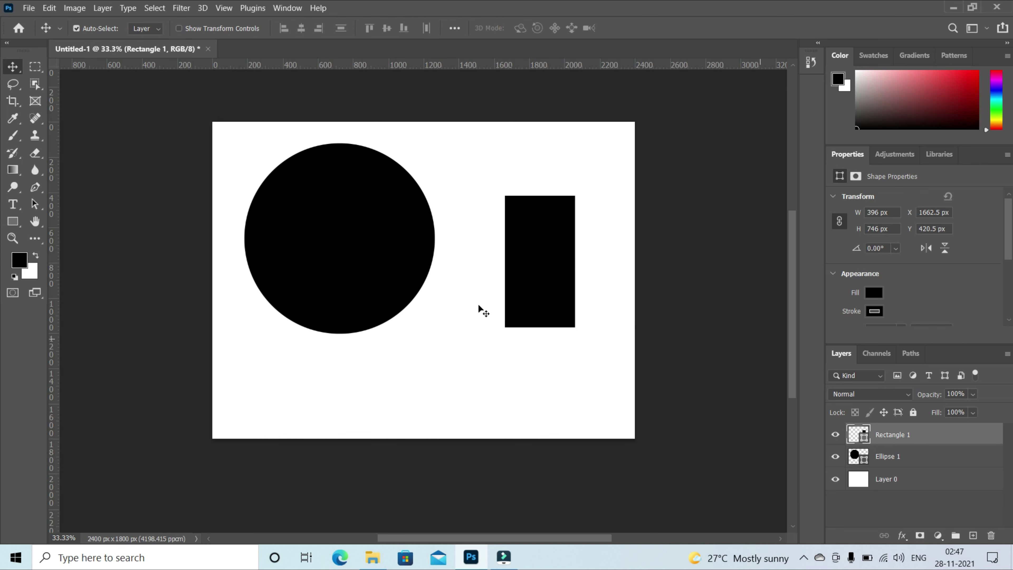
pyautogui.moveTo(526, 252); pyautogui.dragTo(518, 244)
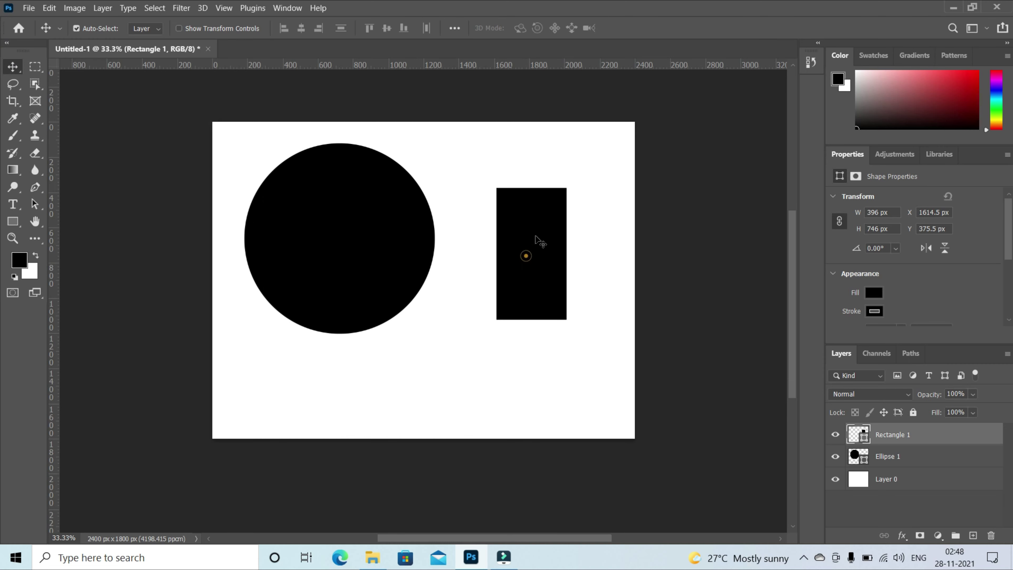
pyautogui.moveTo(527, 260); pyautogui.dragTo(542, 286)
pyautogui.moveTo(352, 236); pyautogui.dragTo(355, 271)
pyautogui.moveTo(556, 273); pyautogui.dragTo(557, 274)
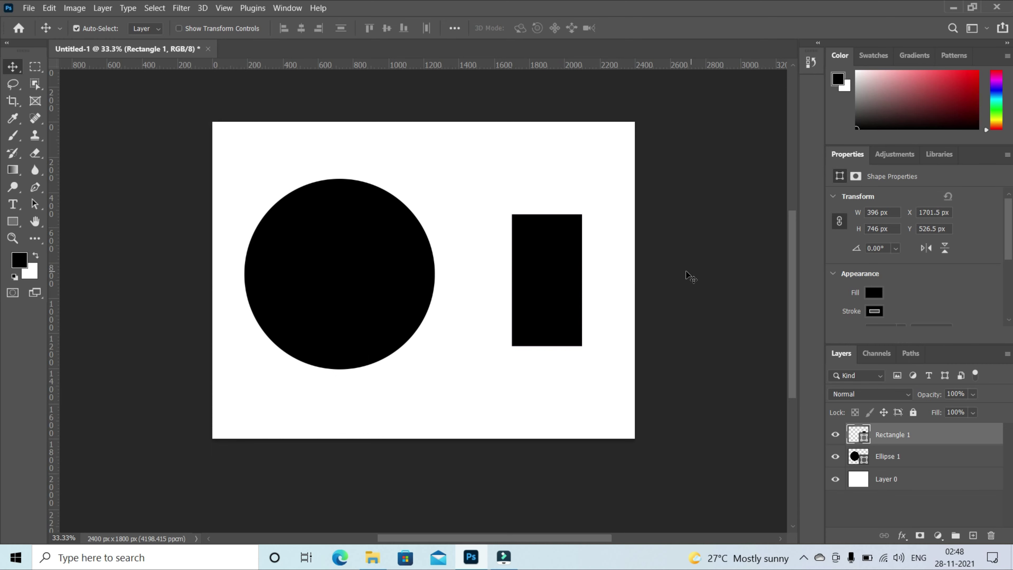
# Select the circle's layer and move the circle up and right to about X 426, Y 265 px
pyautogui.click(893, 454)
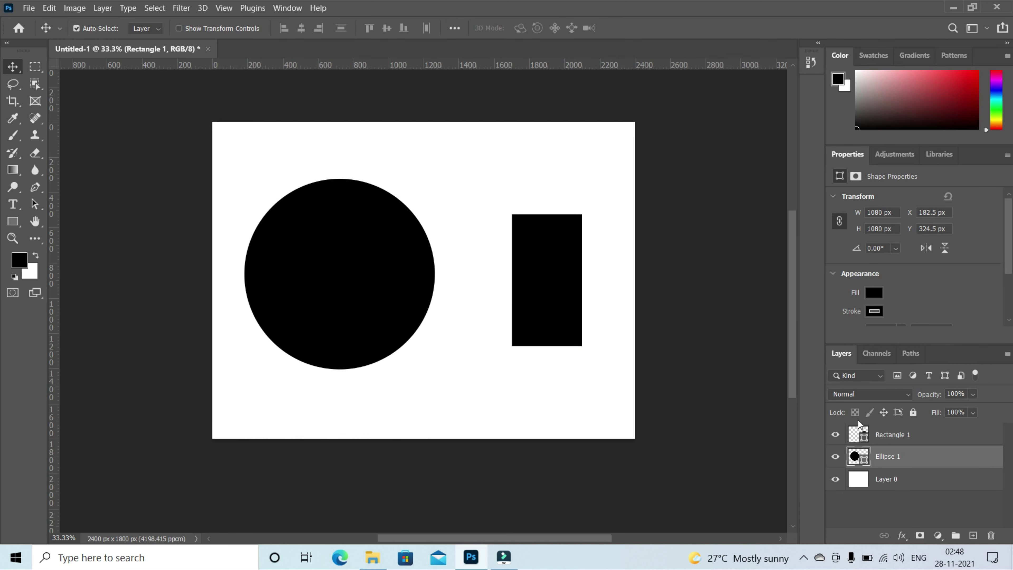
pyautogui.click(880, 482)
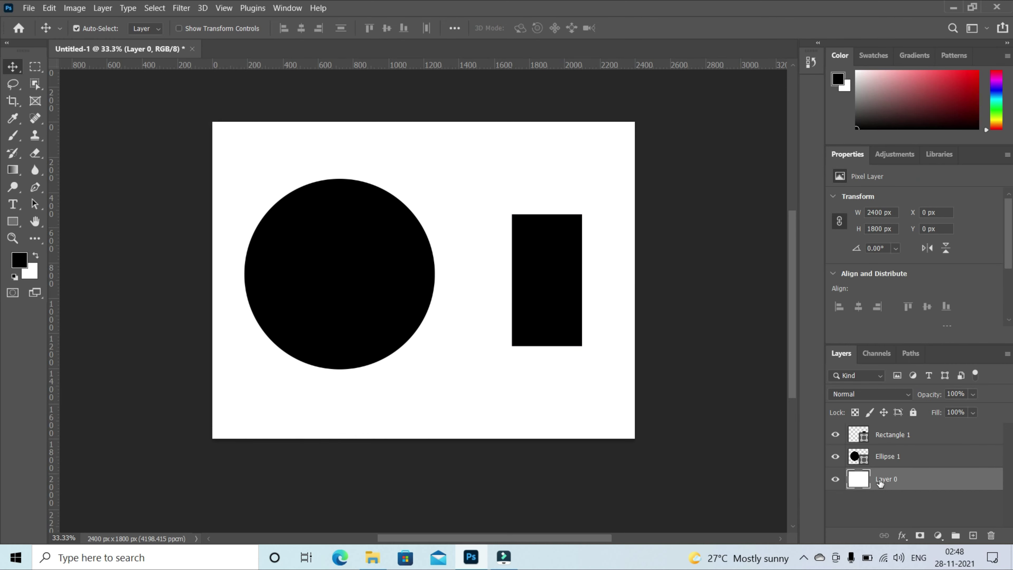
pyautogui.click(903, 455)
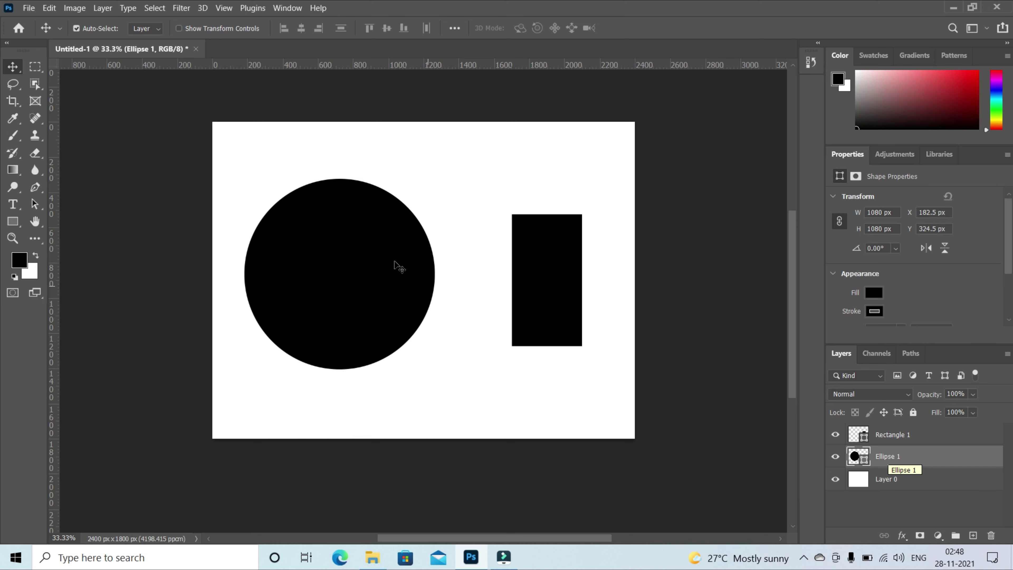
pyautogui.moveTo(394, 261); pyautogui.dragTo(434, 253)
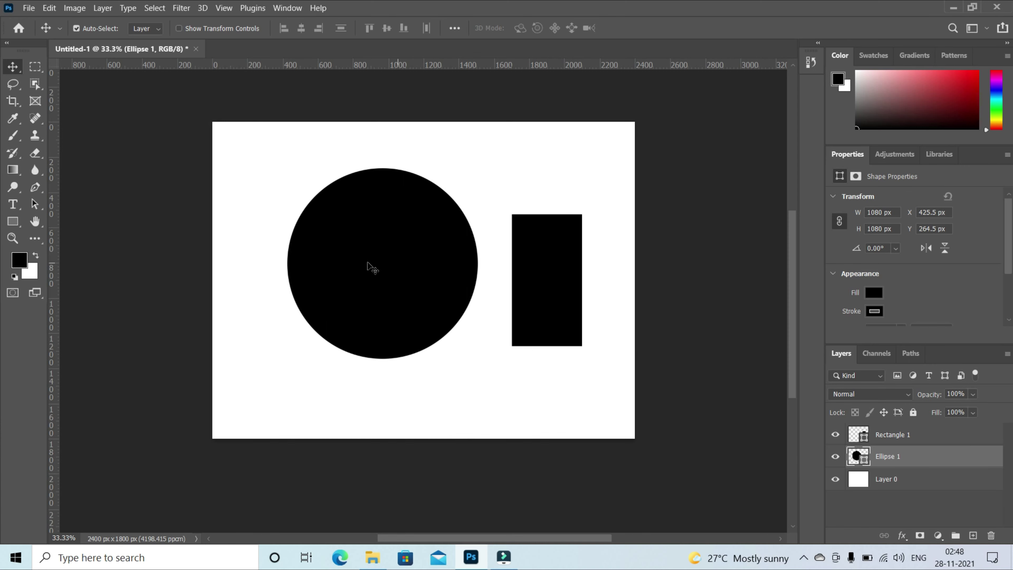
# Delete the circle's layer, keeping the rectangle and white layers
pyautogui.click(904, 434)
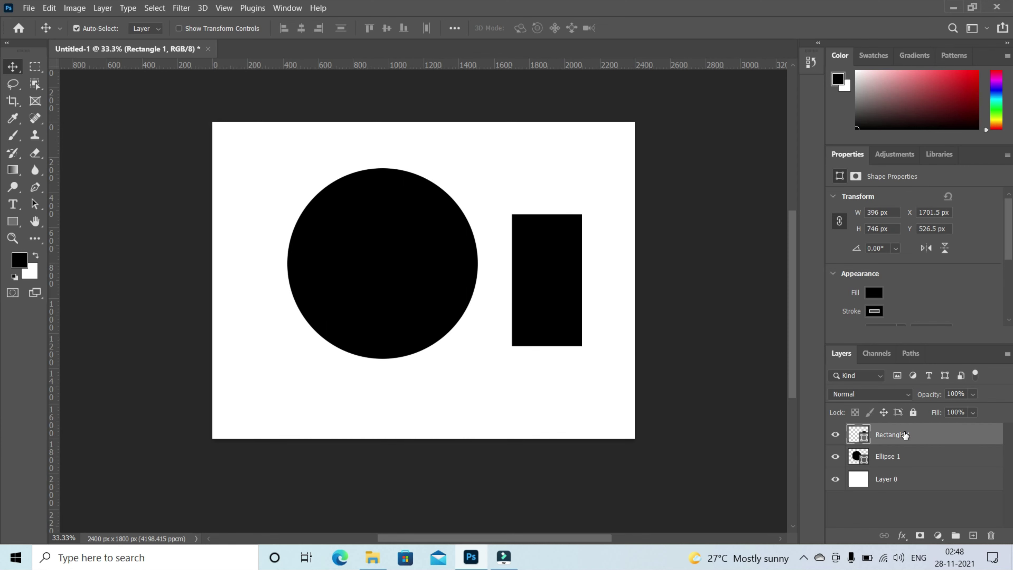
pyautogui.click(905, 454)
pyautogui.click(991, 536)
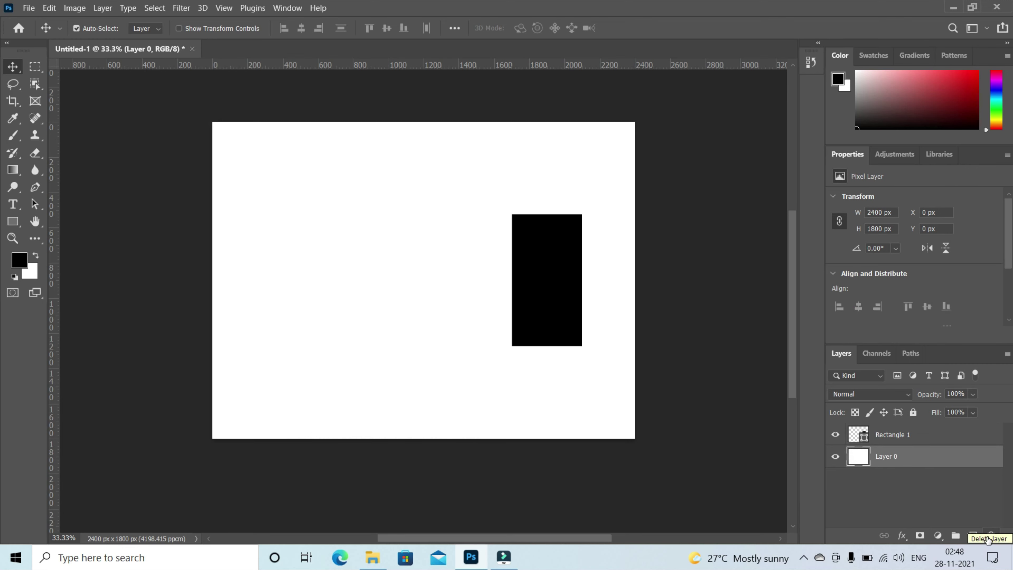
# Undo the deletion of the circle's layer
pyautogui.press('ctrl')
pyautogui.hotkey('ctrl', 'z')
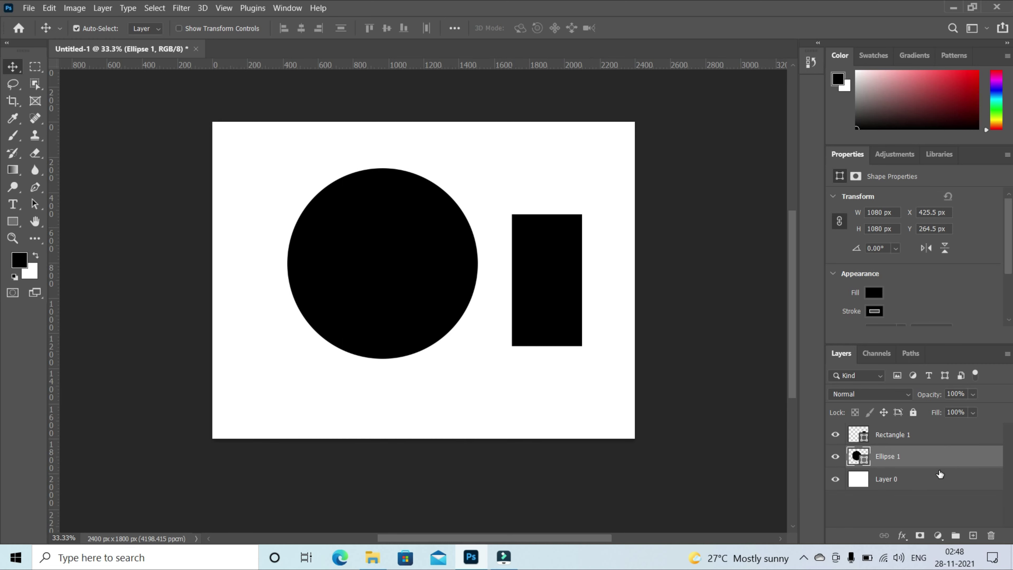
# Try deleting the rectangle's layer, and undo the deletion
pyautogui.click(565, 285)
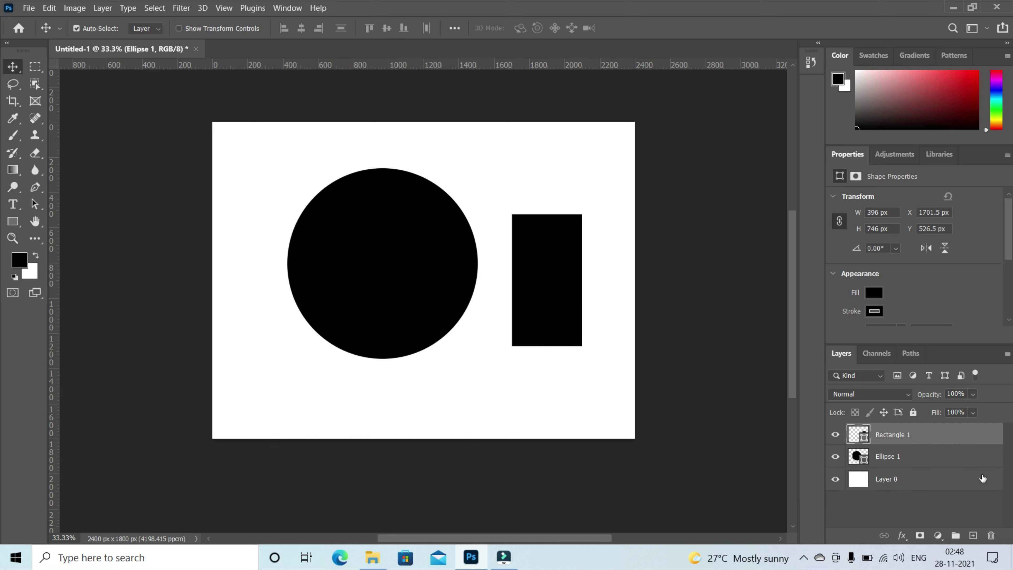
pyautogui.click(990, 536)
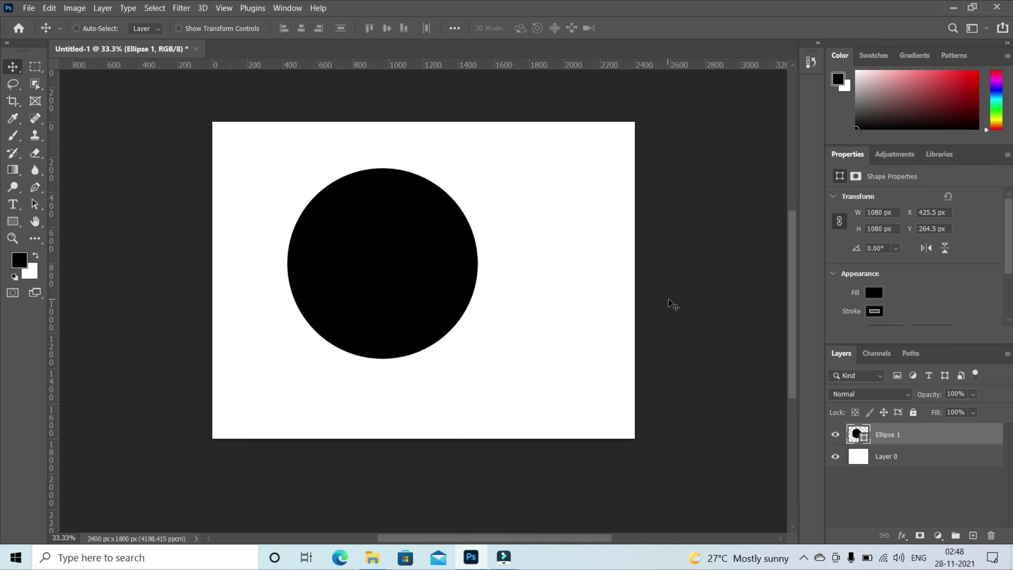
pyautogui.hotkey('ctrl', 'z')
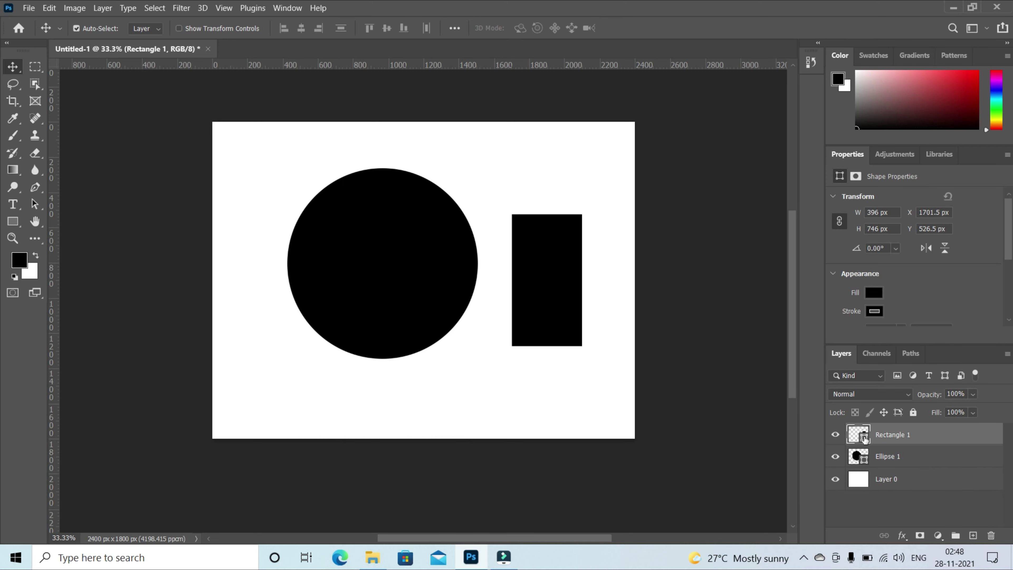
# Select the black rectangle's layer and change its fill colour to yellow (ffd800)
pyautogui.click(904, 483)
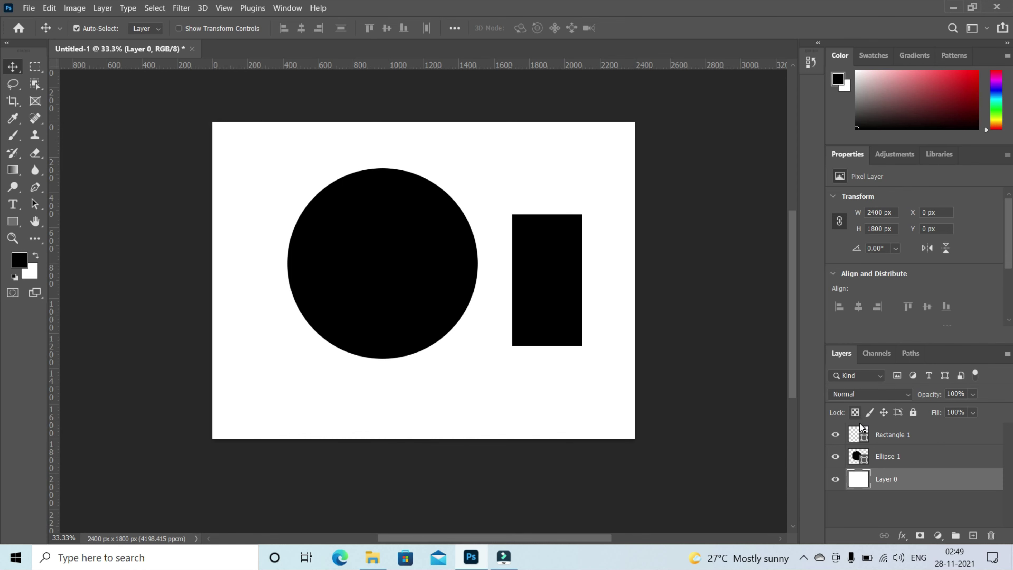
pyautogui.click(557, 283)
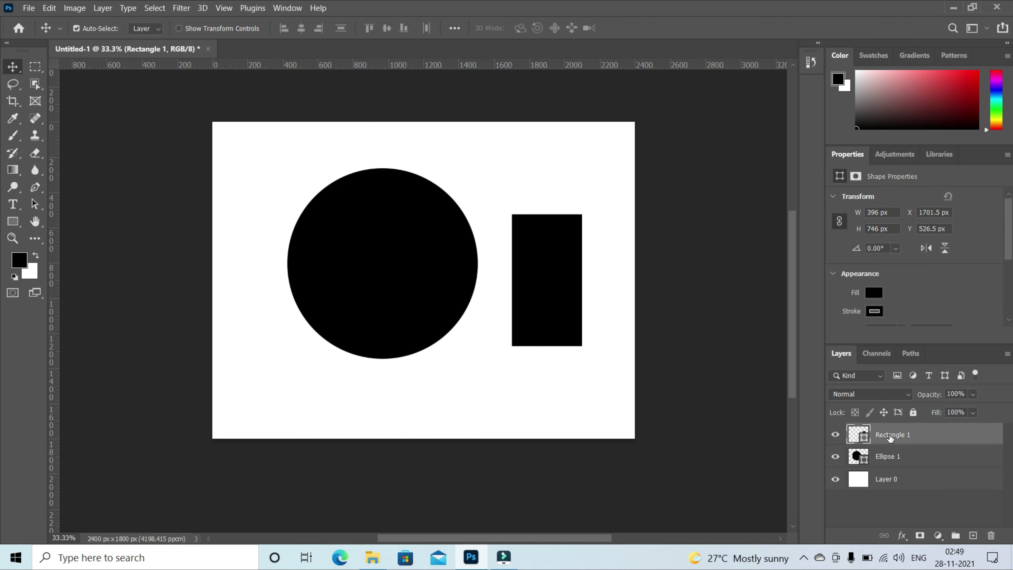
pyautogui.click(543, 233)
pyautogui.click(547, 255)
pyautogui.doubleClick(864, 439)
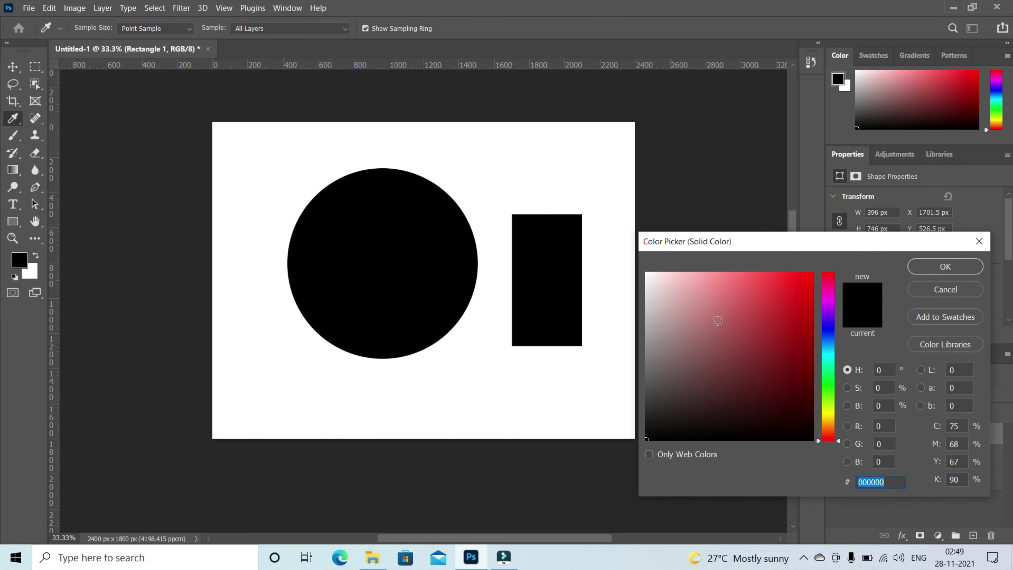
pyautogui.moveTo(773, 309); pyautogui.dragTo(812, 275)
pyautogui.moveTo(826, 317); pyautogui.dragTo(829, 416)
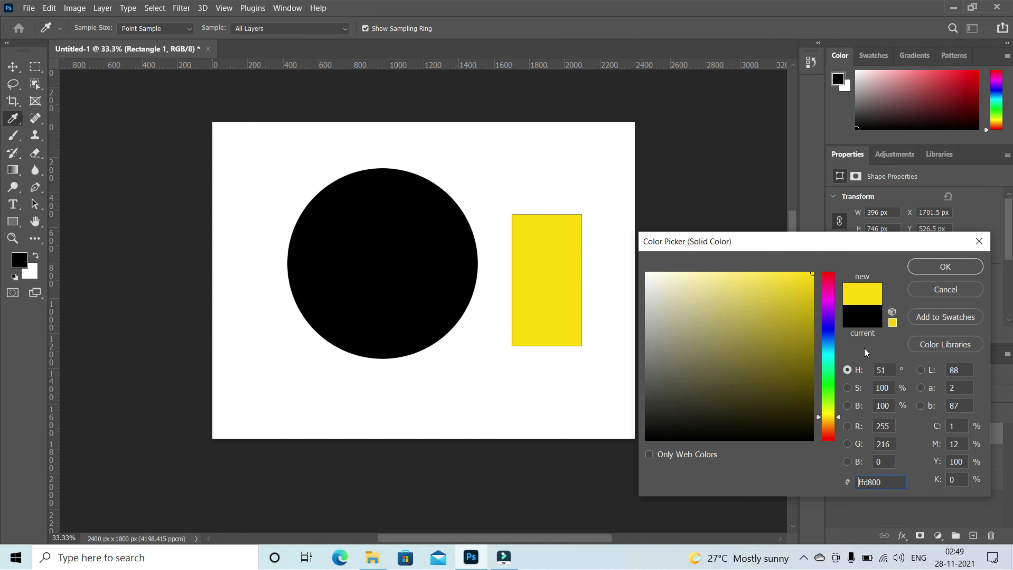
pyautogui.click(938, 267)
# Reduce the yellow rectangle's stroke width to 0 px
pyautogui.scroll(-1, 876, 301)
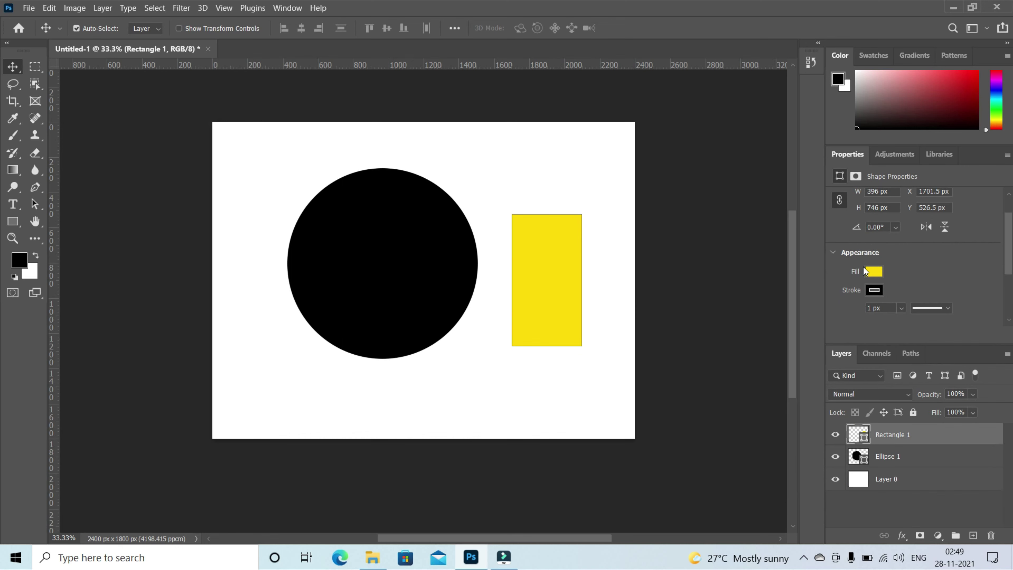
pyautogui.scroll(-1, 937, 302)
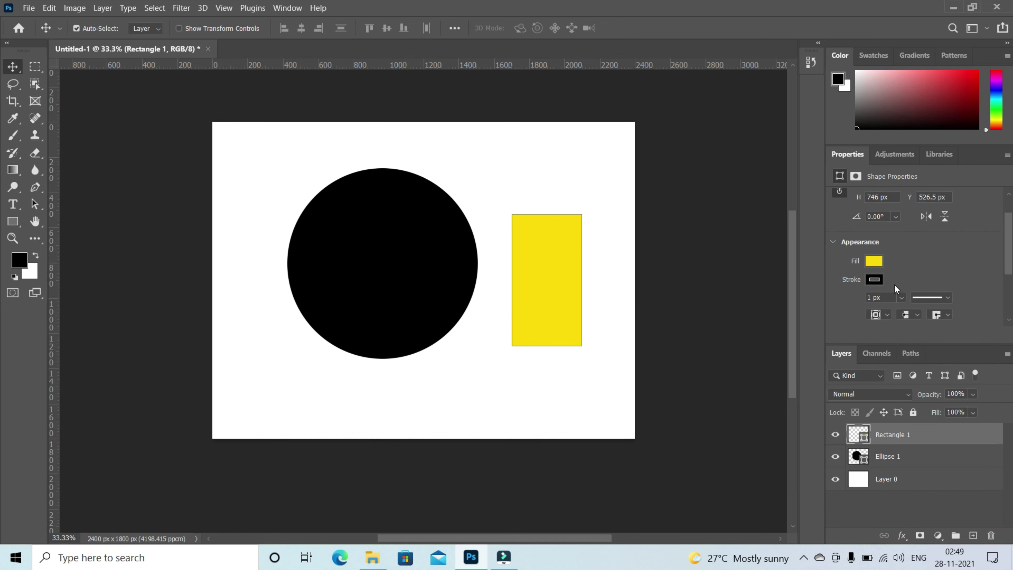
pyautogui.click(902, 298)
pyautogui.moveTo(906, 313); pyautogui.dragTo(792, 308)
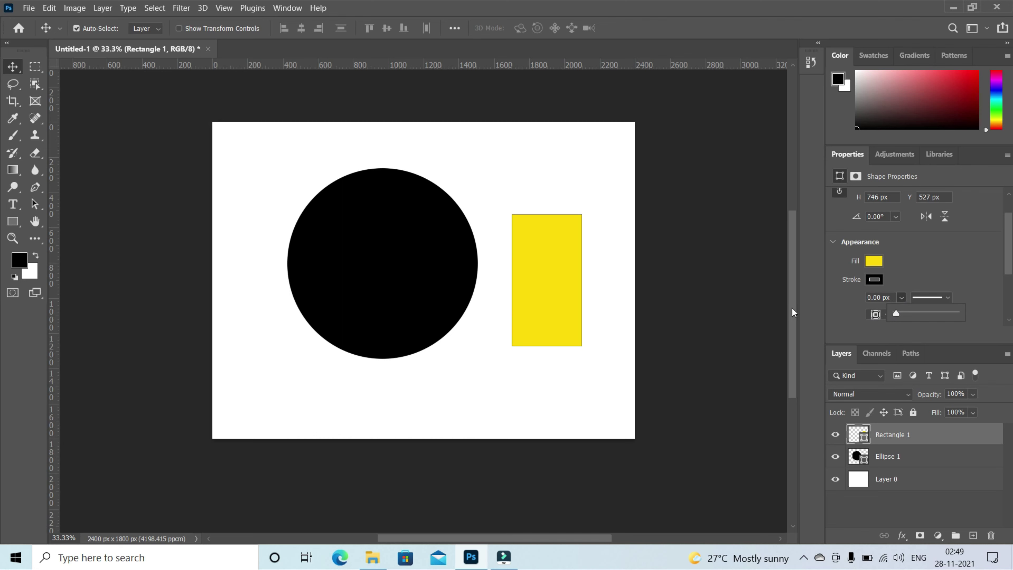
# Use the Move tool to reposition the yellow rectangle at about X 1743, Y 497 px
pyautogui.click(13, 71)
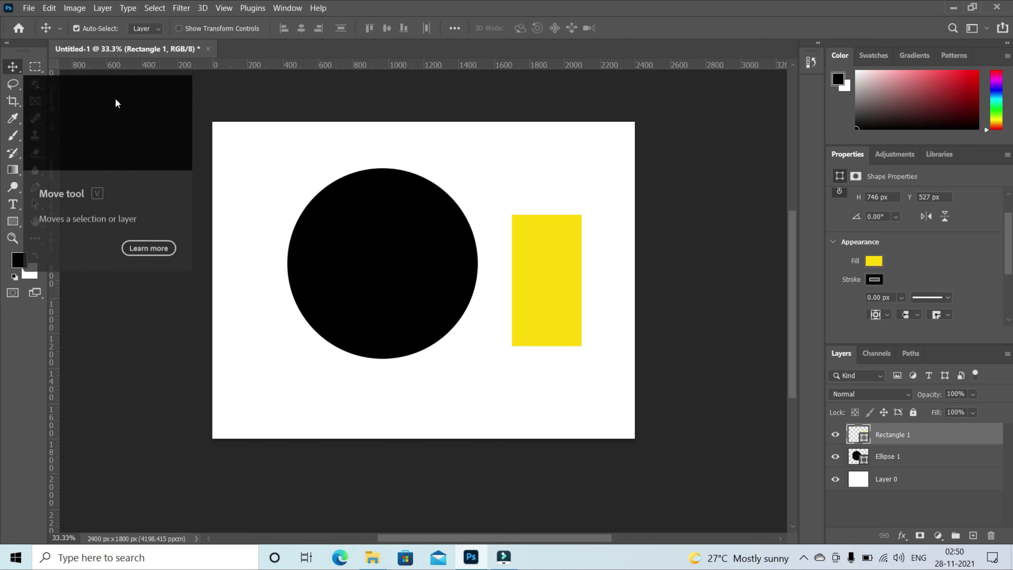
pyautogui.moveTo(568, 269)
pyautogui.mouseDown()
pyautogui.moveTo(581, 246)
pyautogui.moveTo(576, 253)
pyautogui.mouseUp()
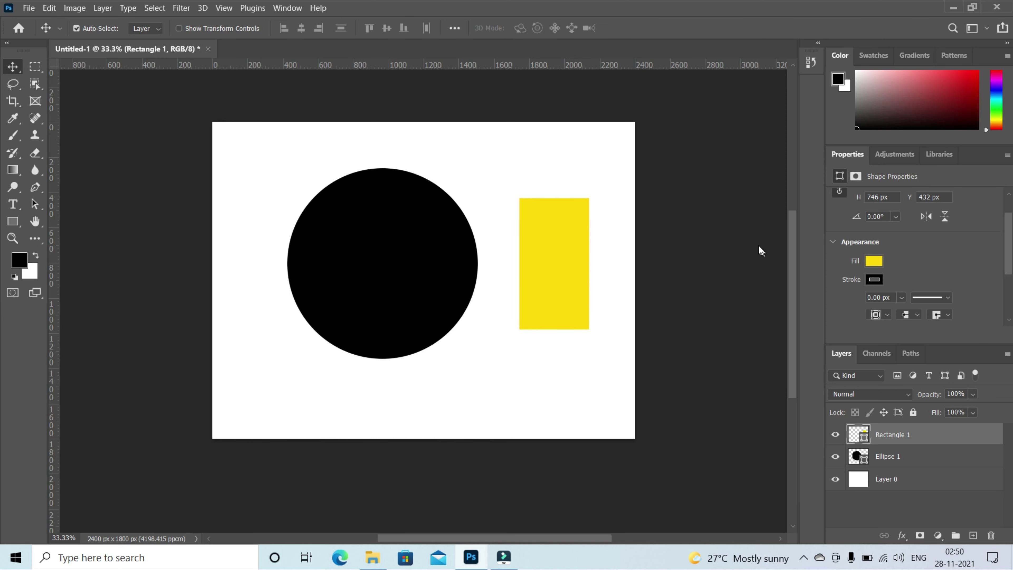
pyautogui.click(742, 231)
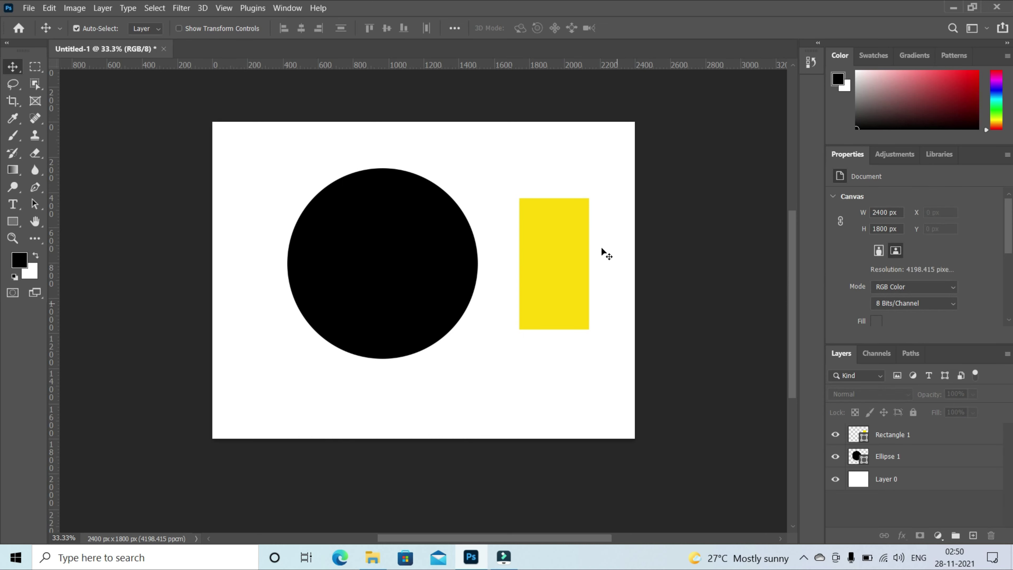
pyautogui.moveTo(549, 229); pyautogui.dragTo(549, 241)
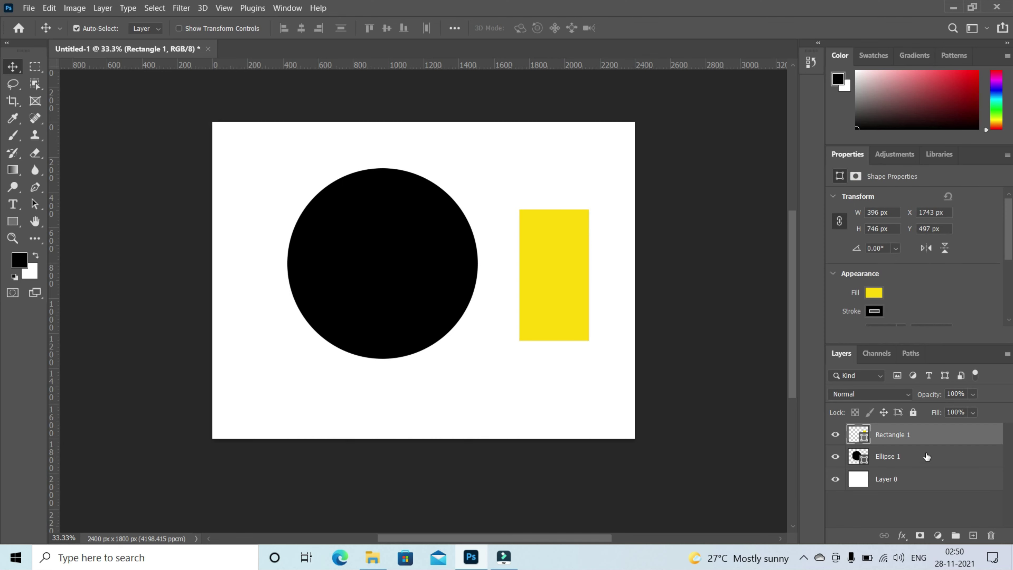
# Select the circle, rectangle and background in turn to check which layer each canvas element belongs to
pyautogui.click(916, 455)
pyautogui.click(893, 434)
pyautogui.click(908, 482)
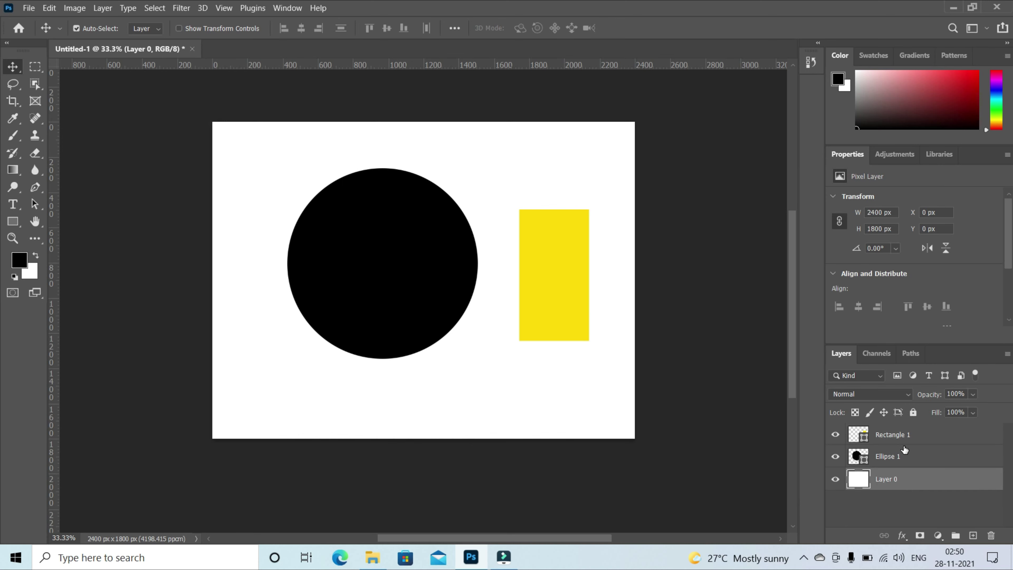
pyautogui.click(902, 456)
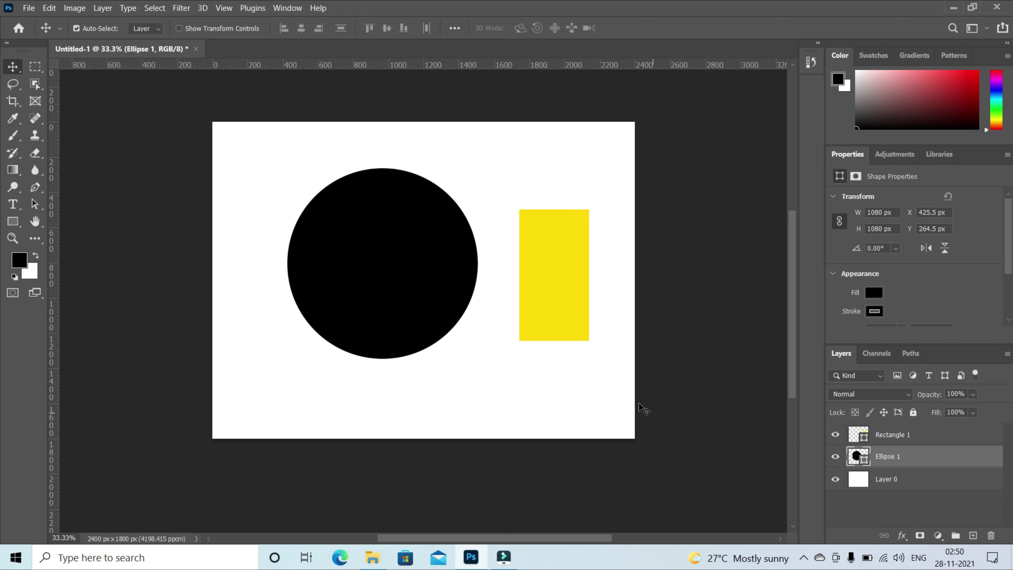
pyautogui.click(605, 380)
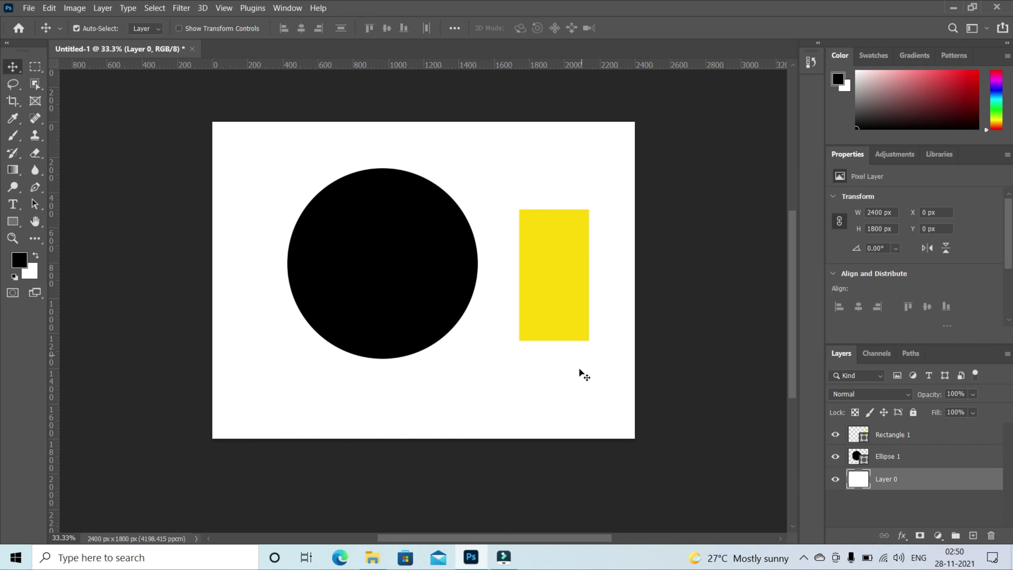
pyautogui.click(549, 278)
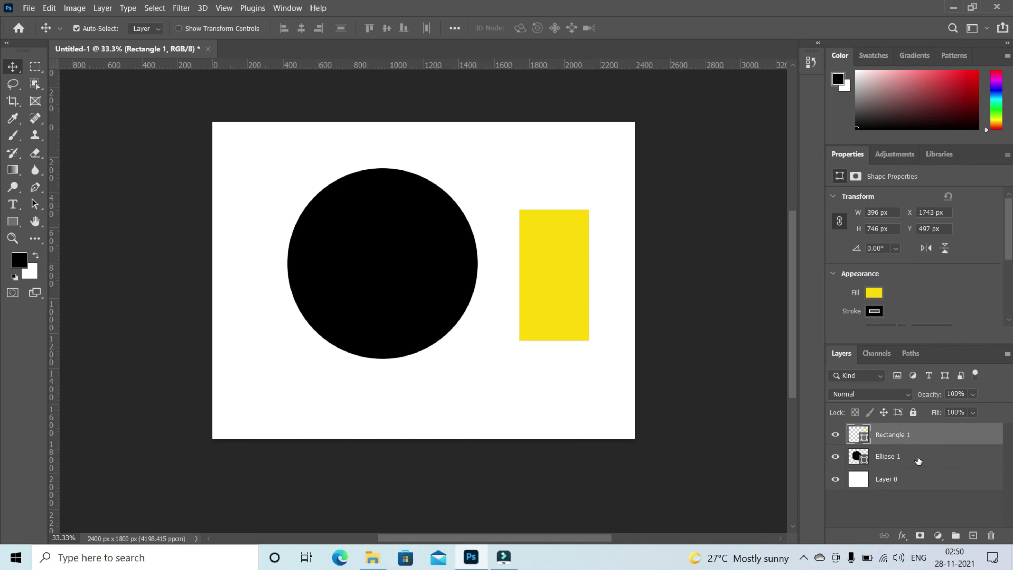
pyautogui.click(899, 457)
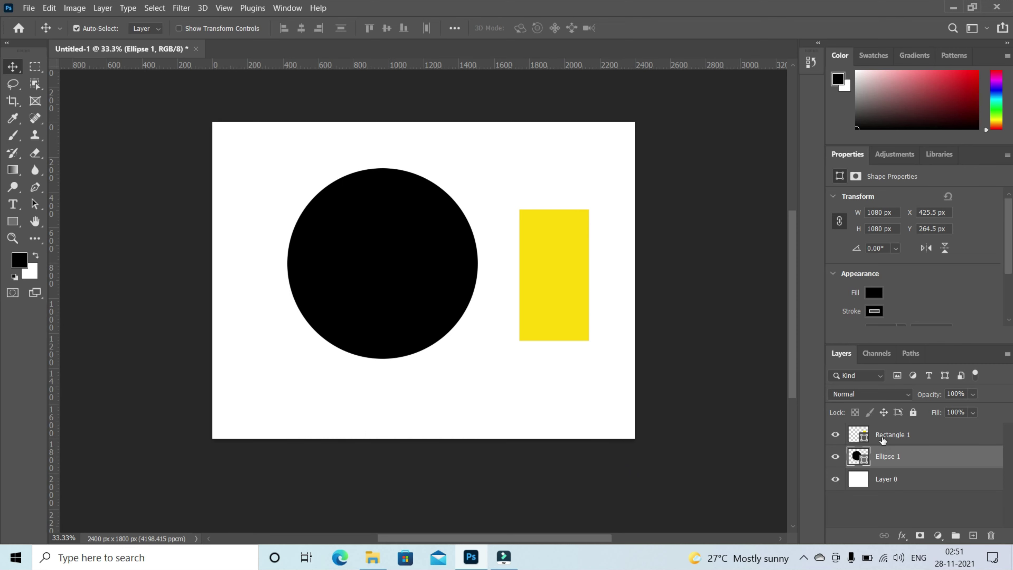
# Move the rectangle a little towards the circle, and reposition the circle at about X 464, Y 317 px
pyautogui.moveTo(557, 299)
pyautogui.mouseDown()
pyautogui.moveTo(477, 280)
pyautogui.moveTo(373, 280)
pyautogui.moveTo(479, 285)
pyautogui.moveTo(396, 287)
pyautogui.moveTo(363, 273)
pyautogui.moveTo(539, 294)
pyautogui.mouseUp()
pyautogui.hotkey('ctrl', 'z')
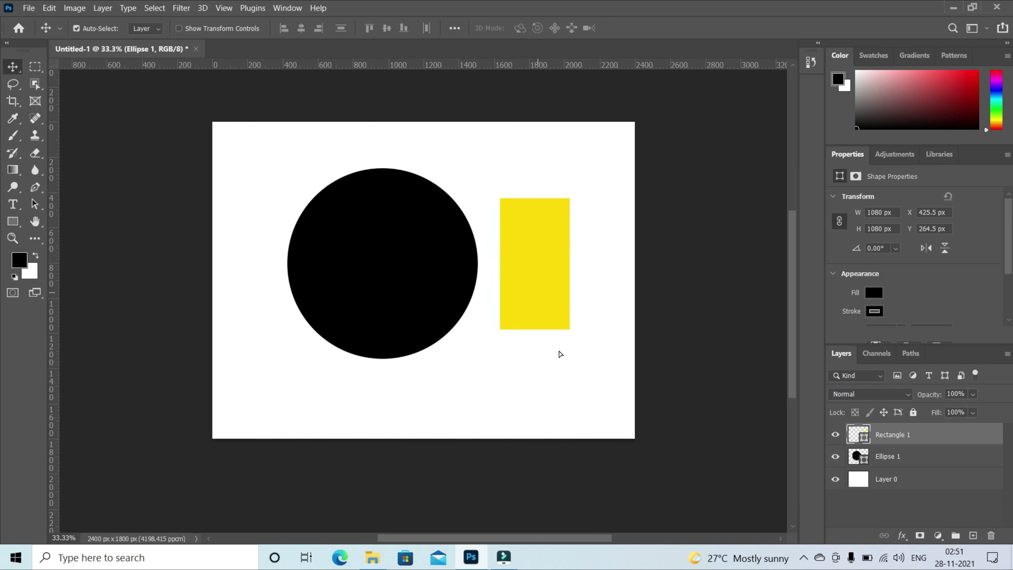
pyautogui.click(907, 462)
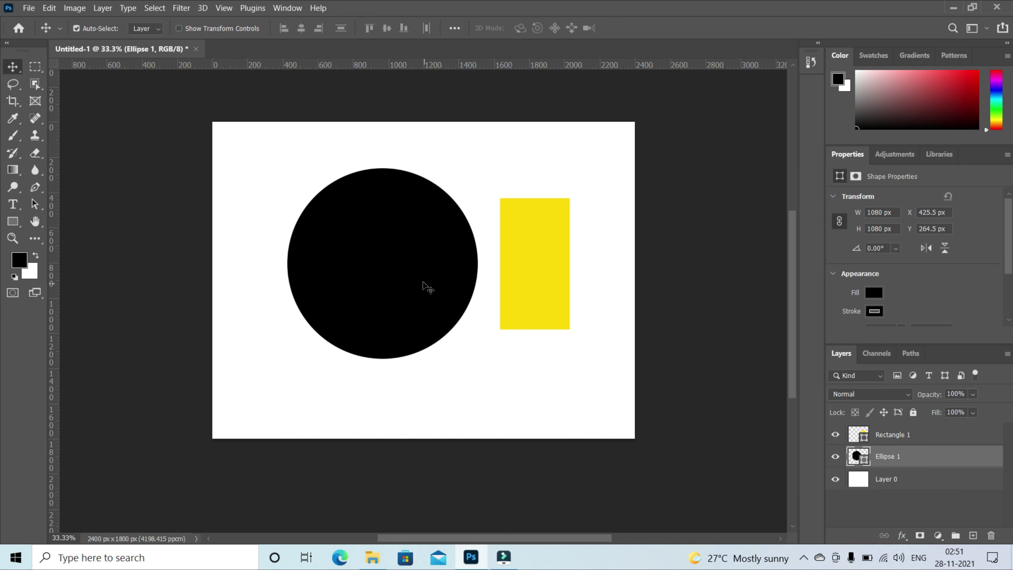
pyautogui.moveTo(412, 269)
pyautogui.mouseDown()
pyautogui.moveTo(561, 278)
pyautogui.moveTo(407, 267)
pyautogui.moveTo(558, 269)
pyautogui.moveTo(441, 265)
pyautogui.moveTo(518, 255)
pyautogui.moveTo(384, 272)
pyautogui.moveTo(404, 275)
pyautogui.mouseUp()
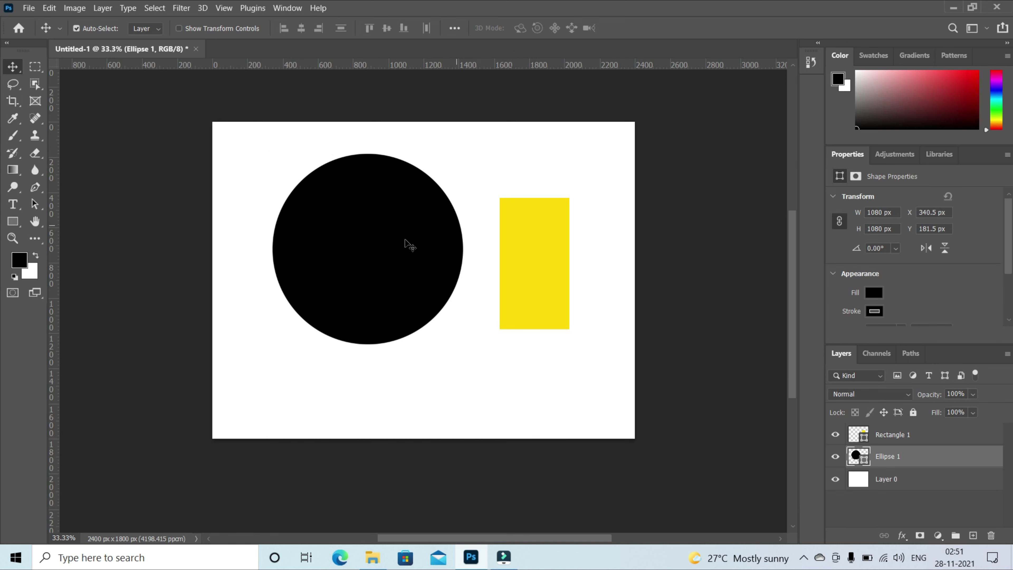
pyautogui.moveTo(407, 242); pyautogui.dragTo(428, 264)
# Move the rectangle over the circle to show the overlap, and put it back beside it at about X 1629, Y 484 px
pyautogui.moveTo(523, 229); pyautogui.dragTo(385, 226)
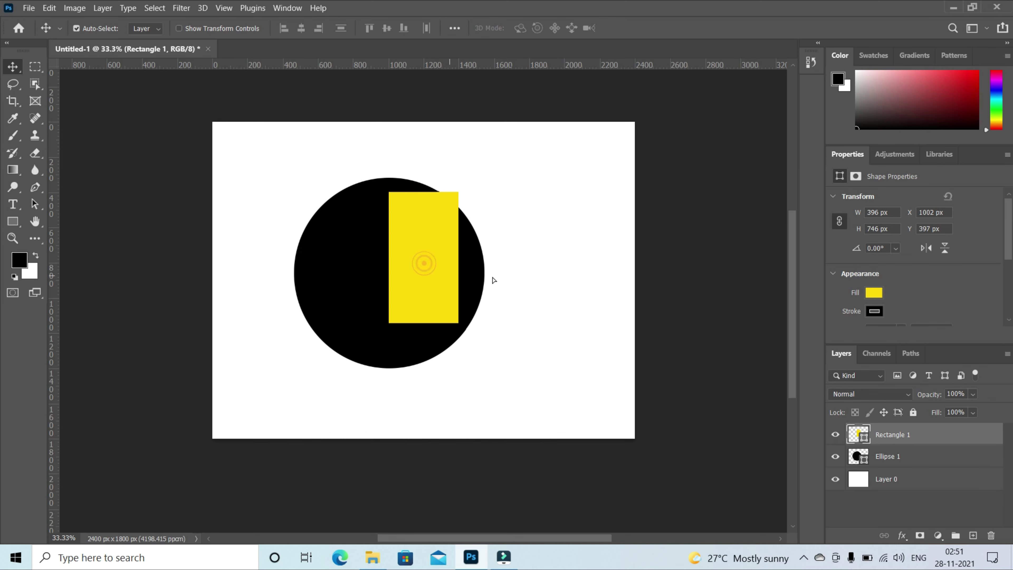
pyautogui.moveTo(426, 266); pyautogui.dragTo(536, 282)
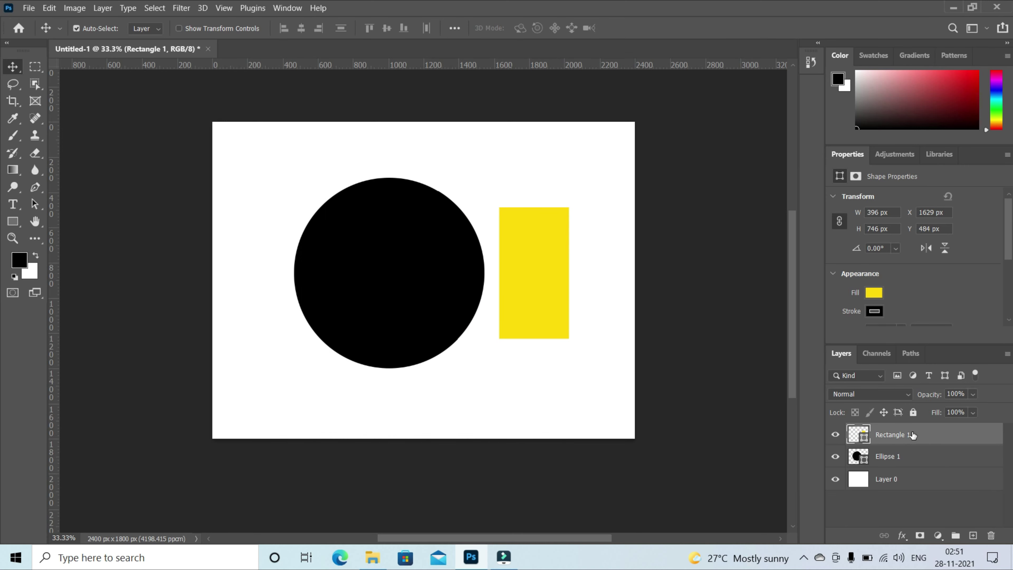
# Place the rectangle's layer below the circle's layer, and move the rectangle partly behind the circle at X 804, Y 0 px
pyautogui.moveTo(913, 436); pyautogui.dragTo(915, 469)
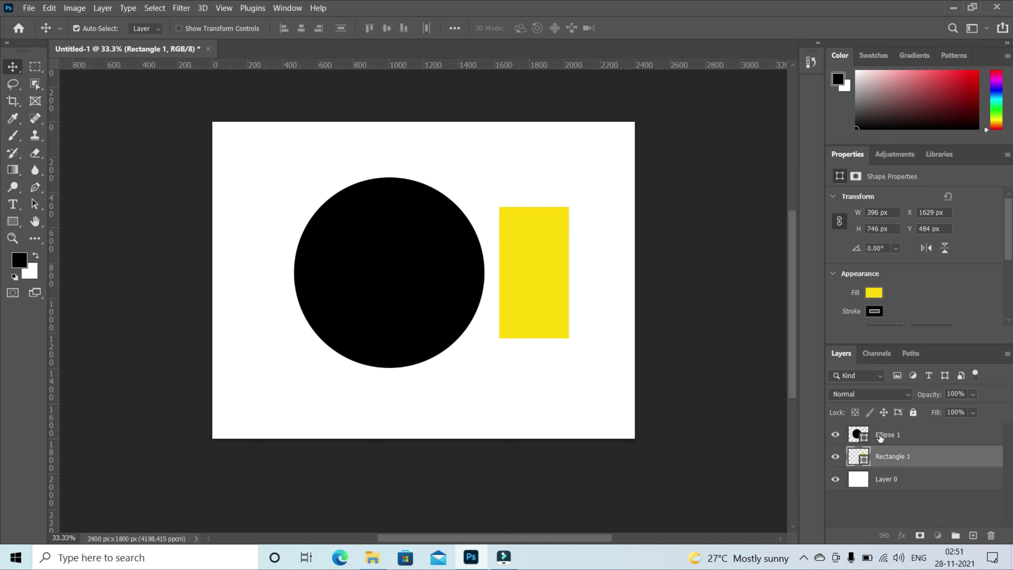
pyautogui.click(841, 437)
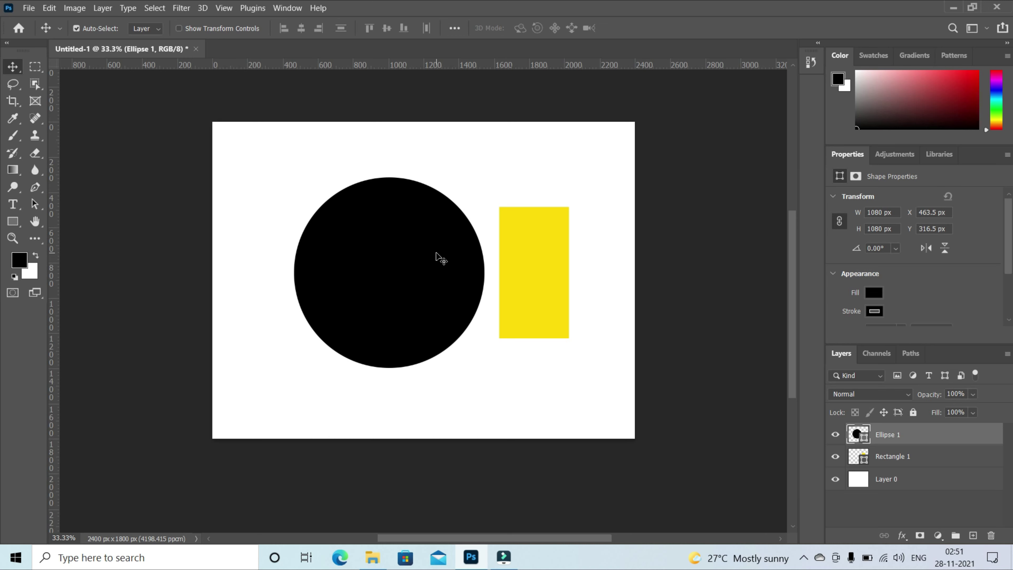
pyautogui.moveTo(437, 255); pyautogui.dragTo(462, 275)
pyautogui.moveTo(449, 271); pyautogui.dragTo(432, 266)
pyautogui.moveTo(554, 268); pyautogui.dragTo(422, 204)
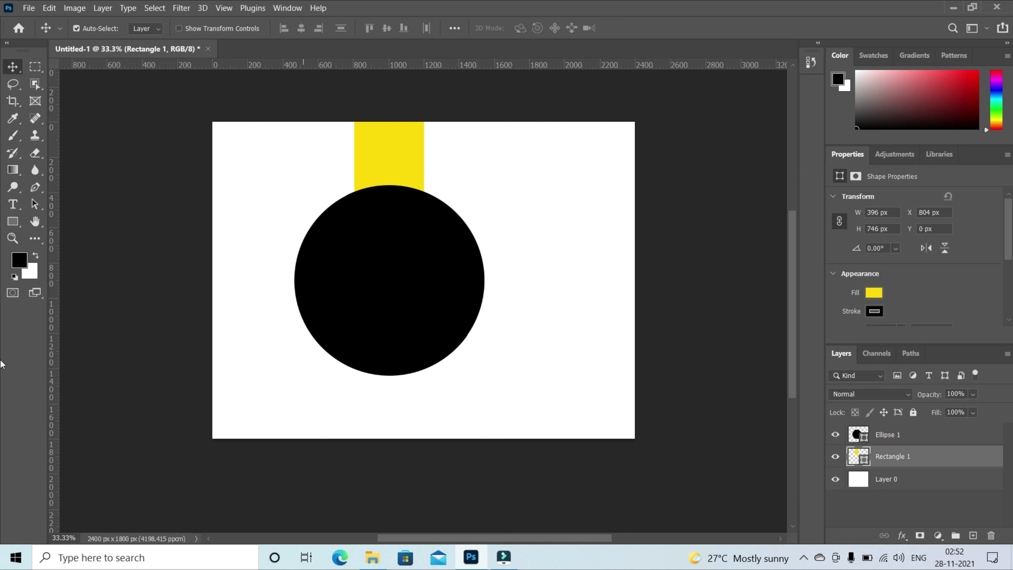
# Use the Zoom tool to magnify the edge where the circle covers the rectangle to 300%
pyautogui.click(11, 239)
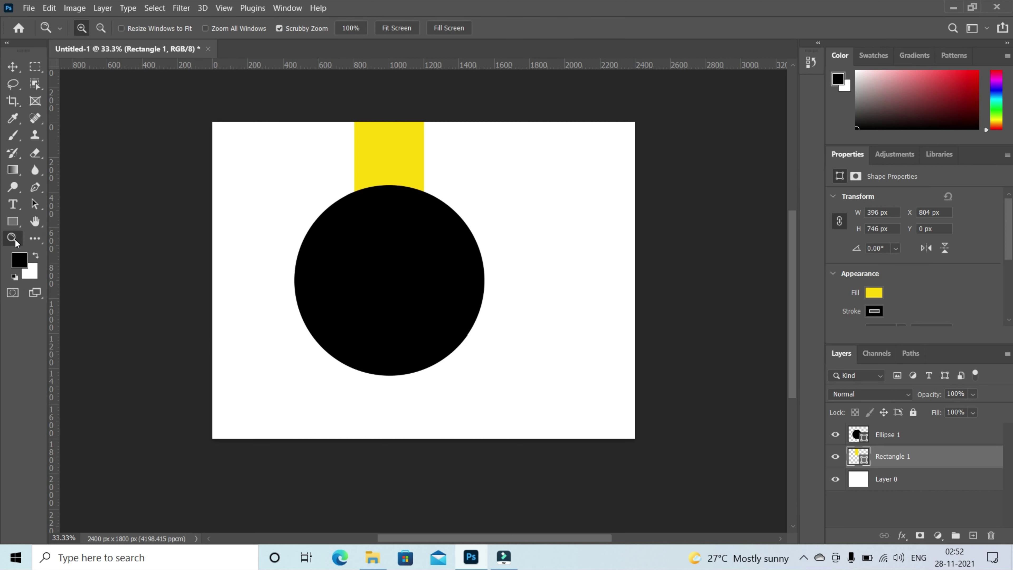
pyautogui.click(371, 185)
pyautogui.click(370, 185)
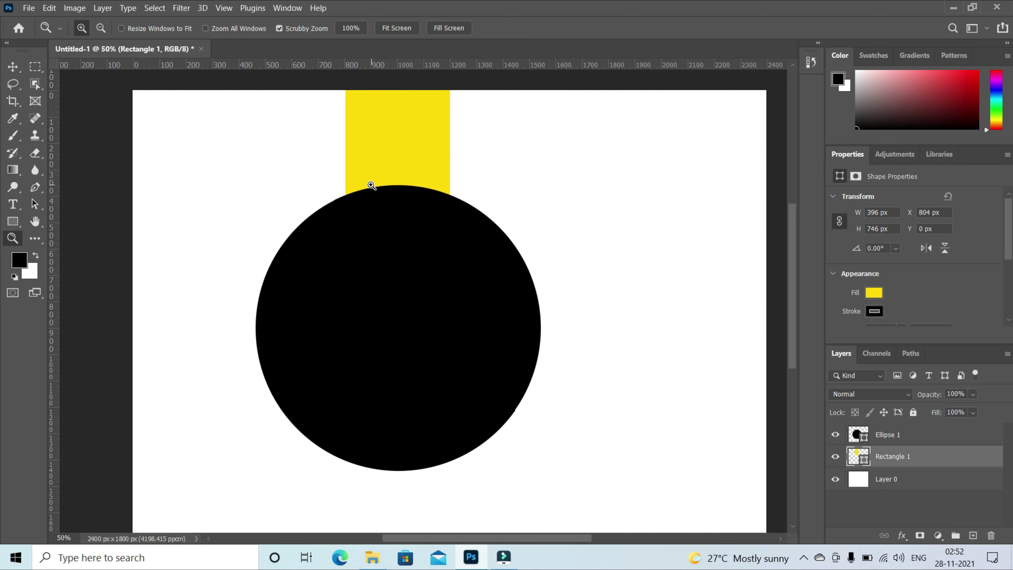
pyautogui.click(399, 184)
pyautogui.click(399, 185)
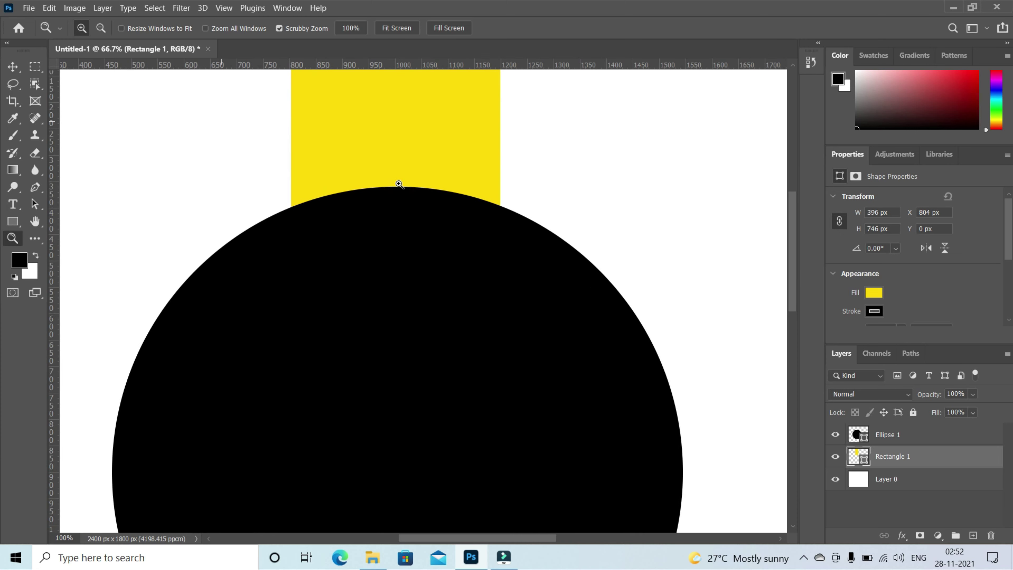
pyautogui.click(399, 185)
pyautogui.click(399, 184)
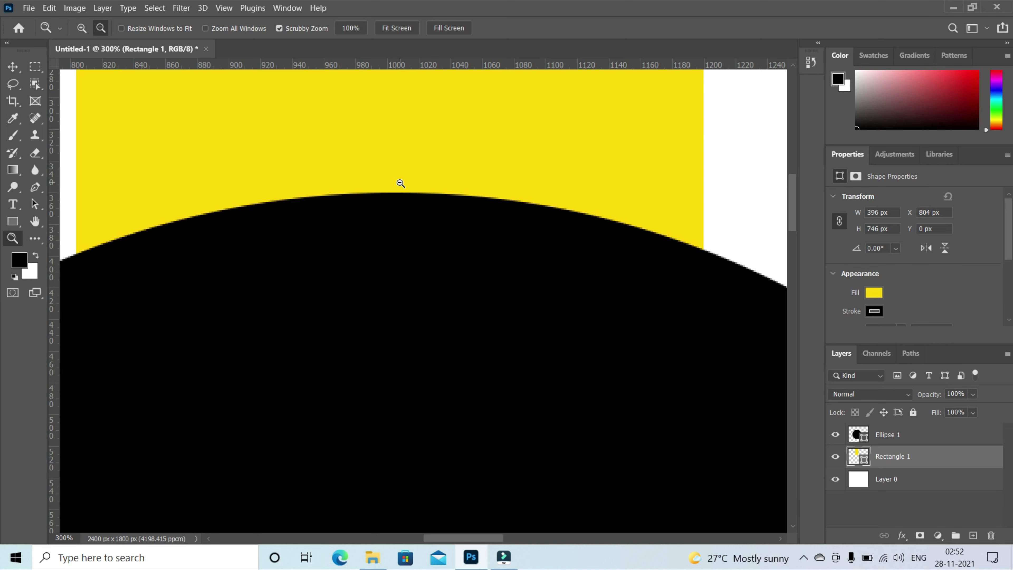
# Zoom out to 25% to view the whole canvas, and set the magnification back to 33.3%
pyautogui.keyDown('alt'); pyautogui.click(399, 183); pyautogui.keyUp('alt')
pyautogui.keyDown('alt'); pyautogui.click(400, 182); pyautogui.keyUp('alt')
pyautogui.keyDown('alt'); pyautogui.click(400, 183); pyautogui.keyUp('alt')
pyautogui.keyDown('alt'); pyautogui.click(400, 183); pyautogui.keyUp('alt')
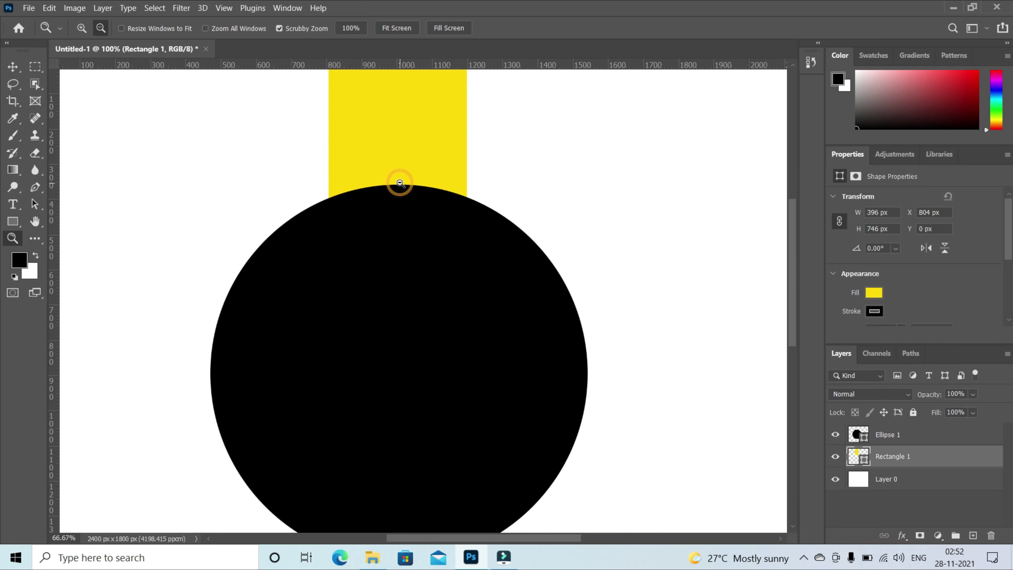
pyautogui.keyDown('alt'); pyautogui.click(400, 183); pyautogui.keyUp('alt')
pyautogui.keyDown('alt'); pyautogui.click(400, 182); pyautogui.keyUp('alt')
pyautogui.keyDown('alt'); pyautogui.click(400, 183); pyautogui.keyUp('alt')
pyautogui.keyDown('alt'); pyautogui.click(400, 183); pyautogui.keyUp('alt')
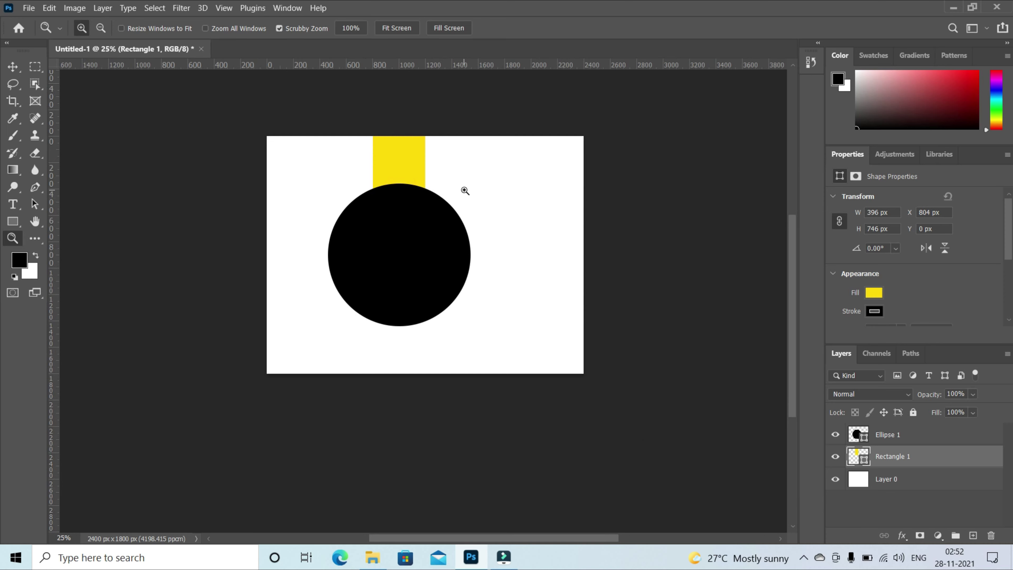
pyautogui.click(465, 192)
pyautogui.click(465, 192)
pyautogui.keyDown('alt'); pyautogui.click(465, 192); pyautogui.keyUp('alt')
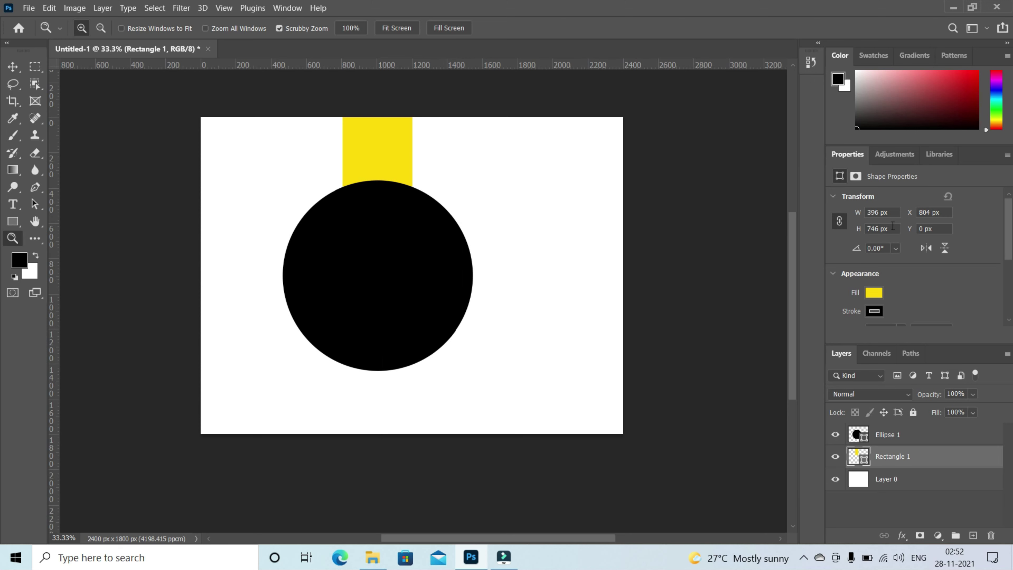
# Look through the rectangle's transform, fill, stroke and corner settings
pyautogui.scroll(-4, 893, 239)
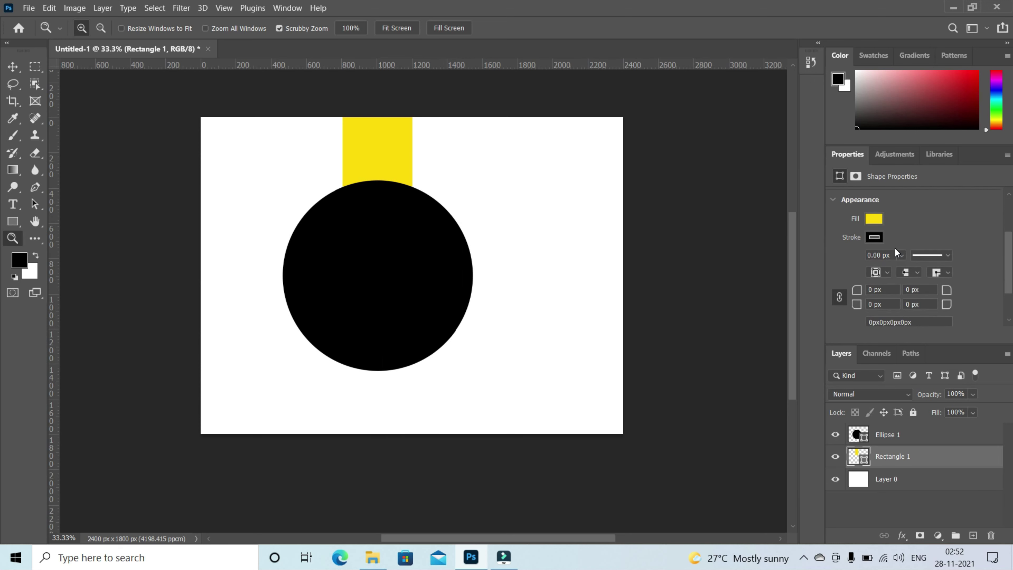
pyautogui.scroll(2, 893, 247)
pyautogui.scroll(-2, 894, 256)
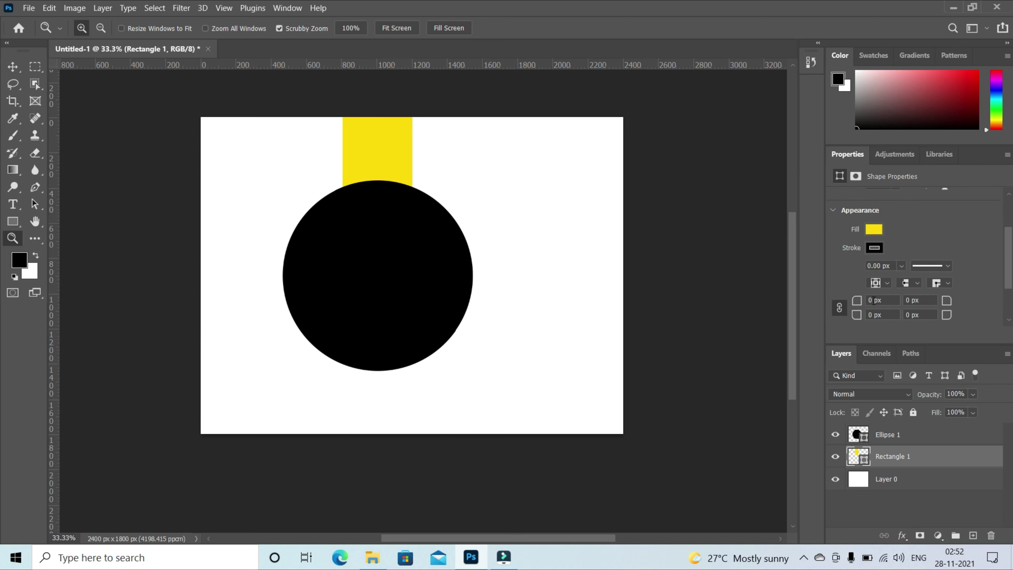
pyautogui.scroll(3, 918, 281)
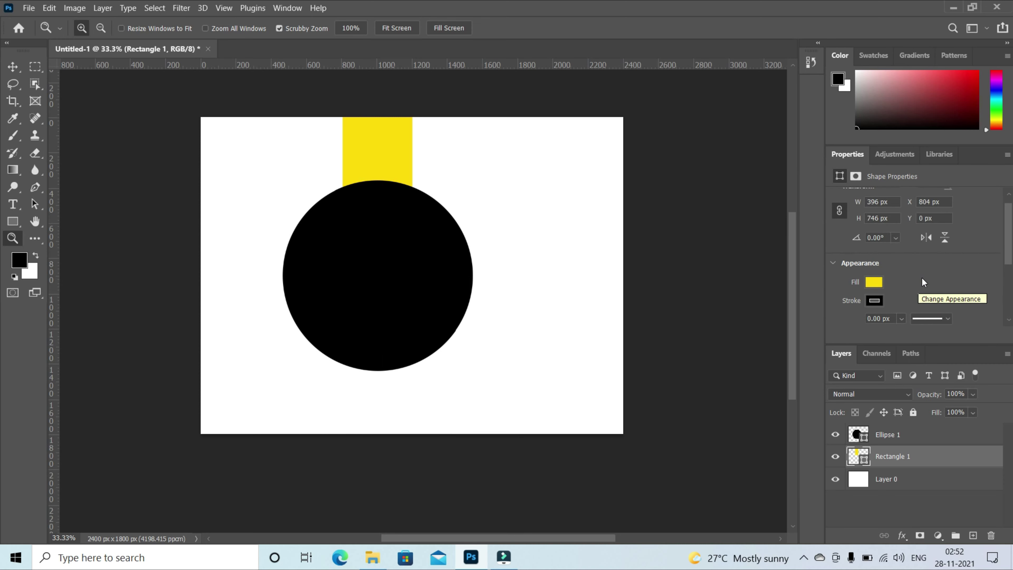
pyautogui.scroll(-2, 877, 251)
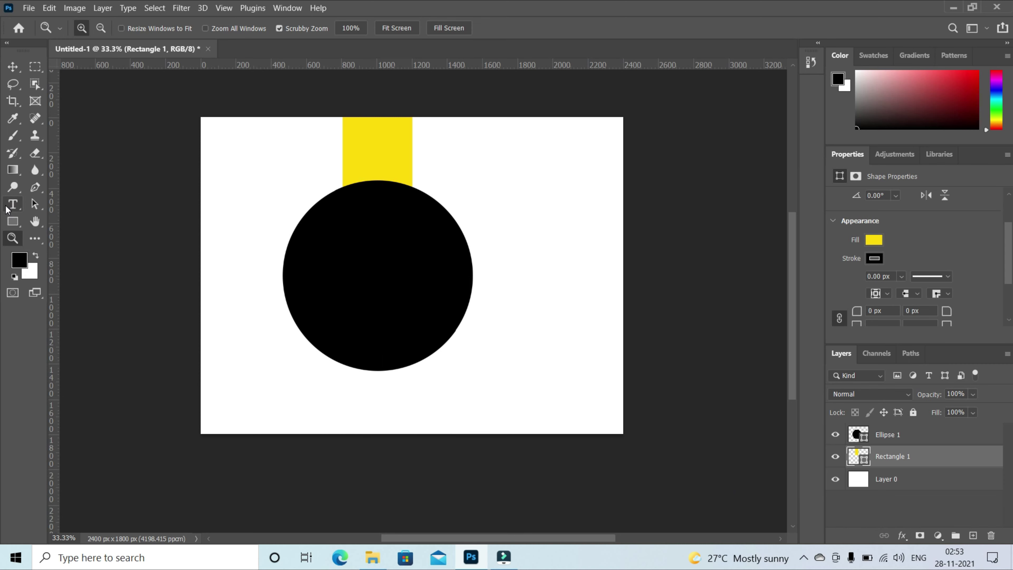
# Add a new layer above the circle and enter the text "Hello" on it with the Horizontal Type tool
pyautogui.click(15, 204)
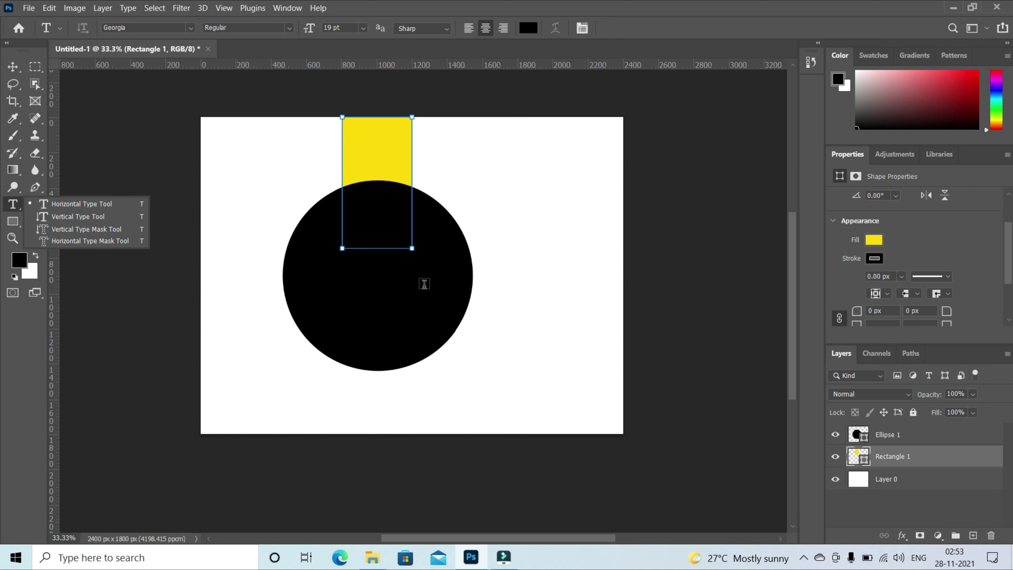
pyautogui.click(907, 435)
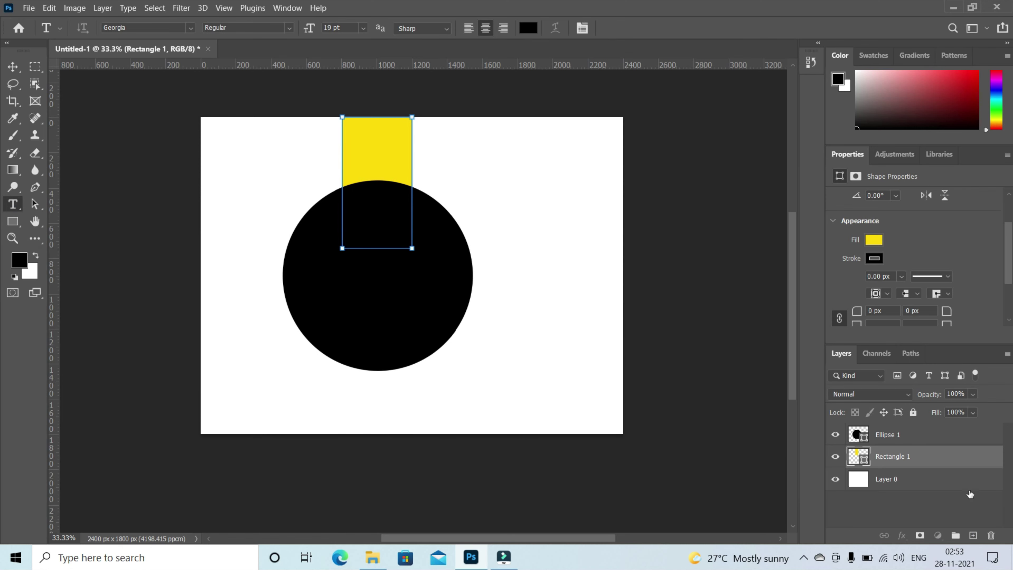
pyautogui.click(972, 536)
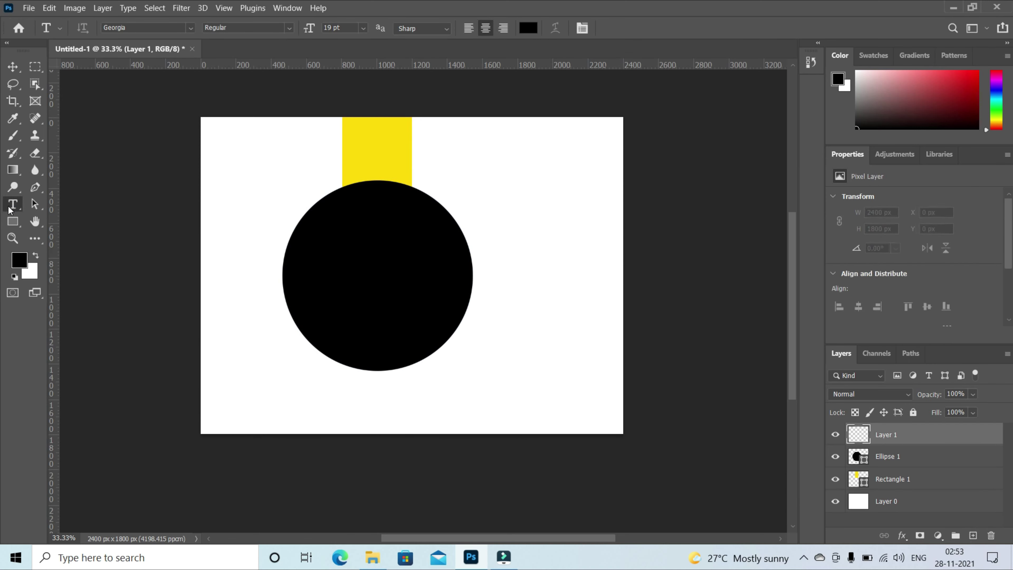
pyautogui.click(228, 216)
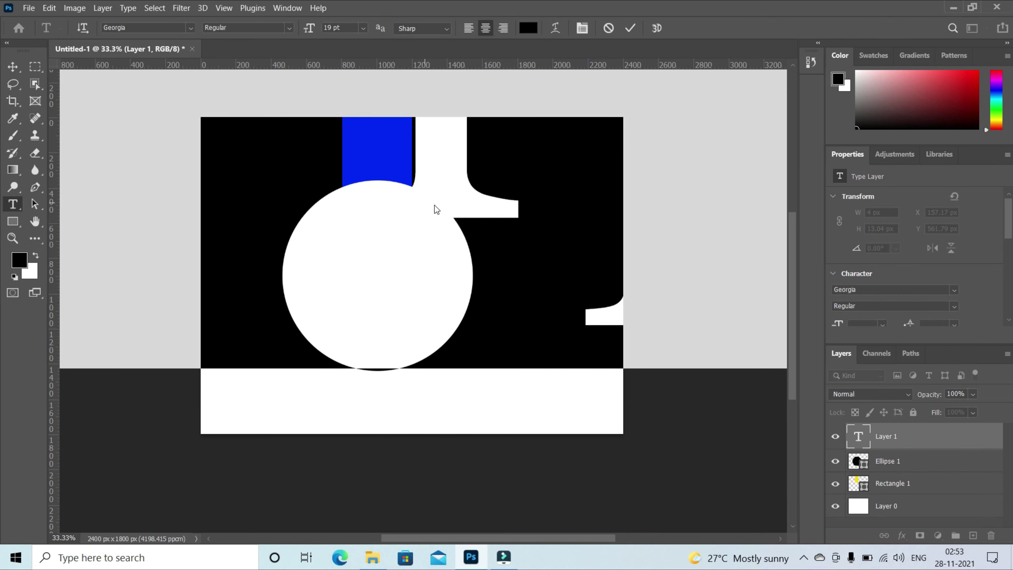
pyautogui.click(503, 215)
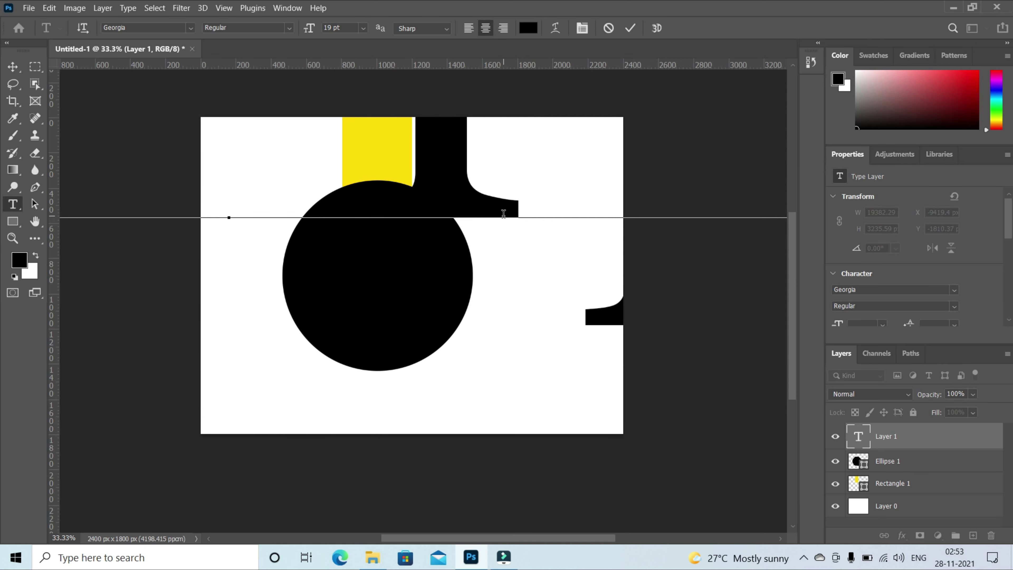
pyautogui.write('Hello')
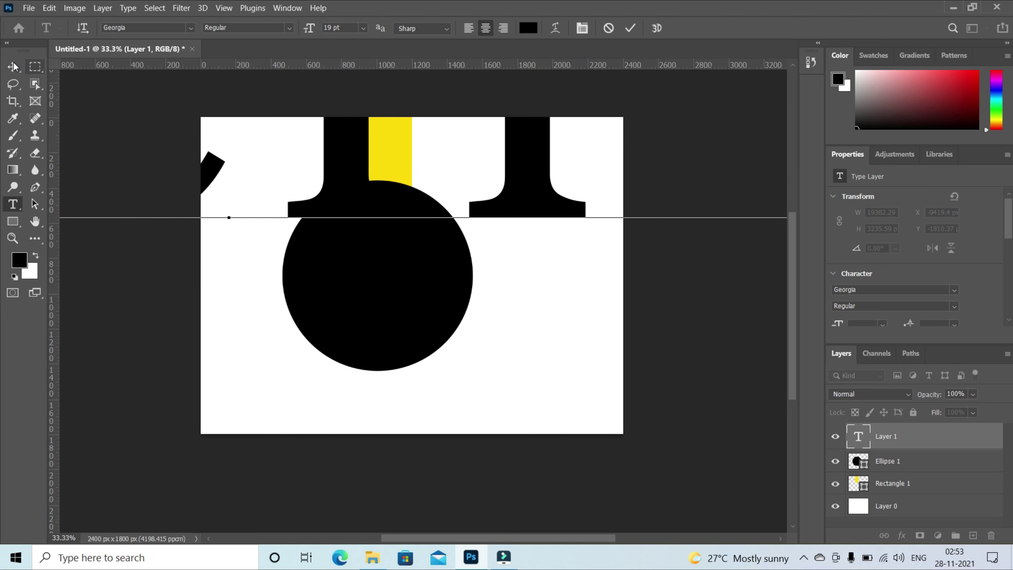
# Scale the Hello text to 24% and move it over the upper part of the circle at about X 634, Y 232 px
pyautogui.click(13, 67)
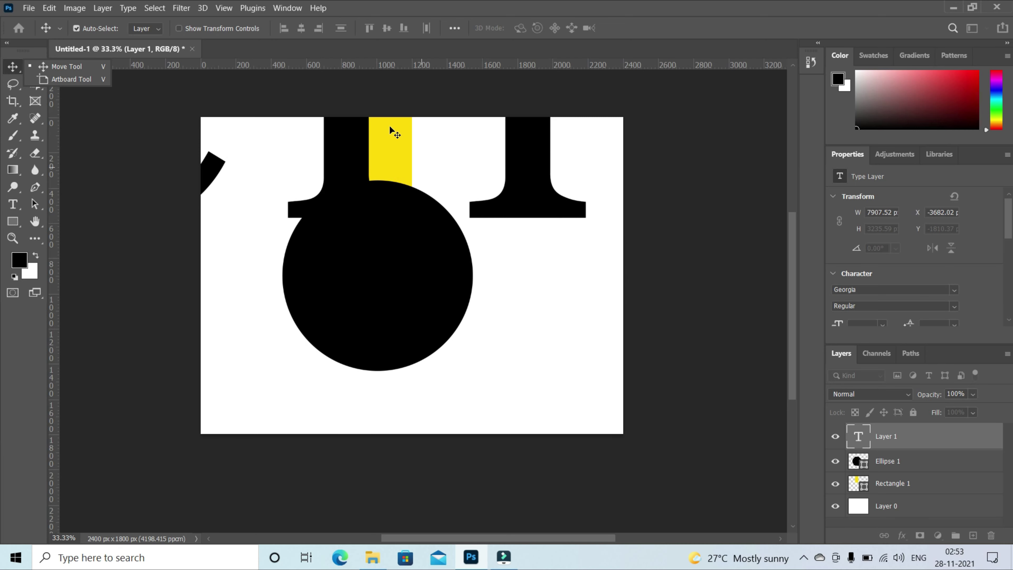
pyautogui.hotkey('ctrl', 't')
pyautogui.moveTo(349, 152); pyautogui.dragTo(337, 317)
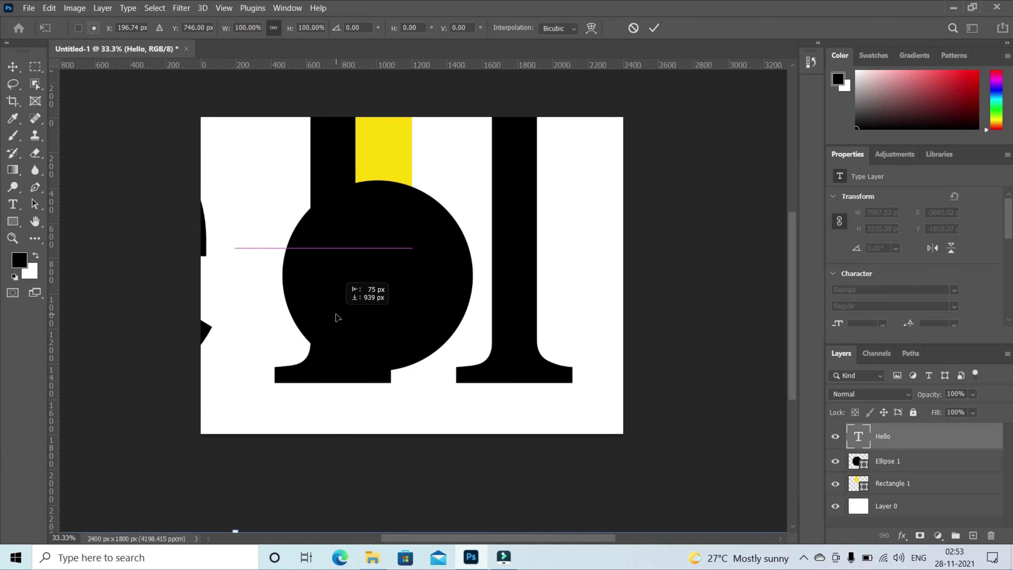
pyautogui.moveTo(292, 27); pyautogui.dragTo(244, 51)
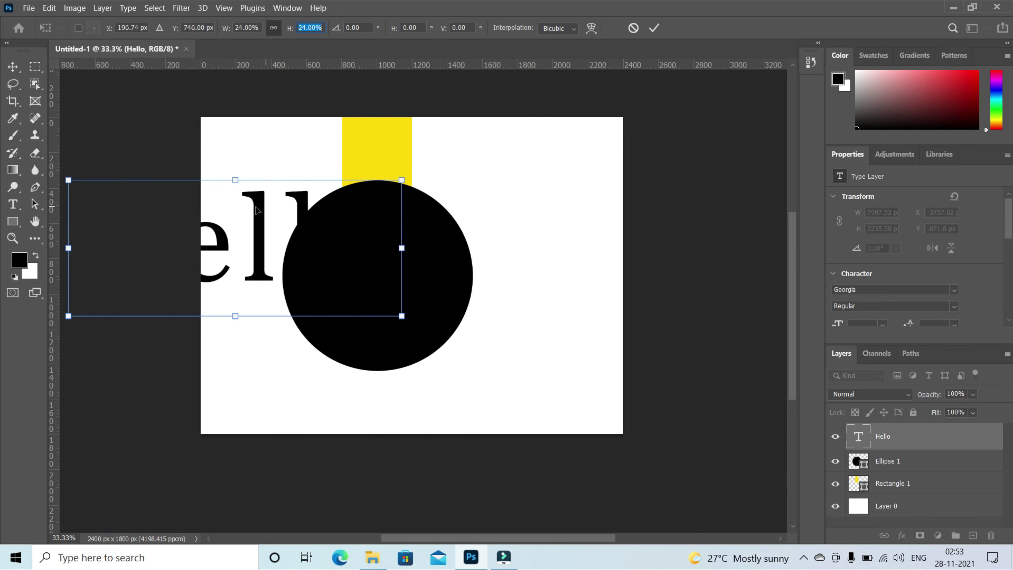
pyautogui.click(250, 207)
pyautogui.moveTo(476, 192)
pyautogui.mouseDown()
pyautogui.moveTo(530, 180)
pyautogui.moveTo(494, 186)
pyautogui.mouseUp()
pyautogui.press('Return')
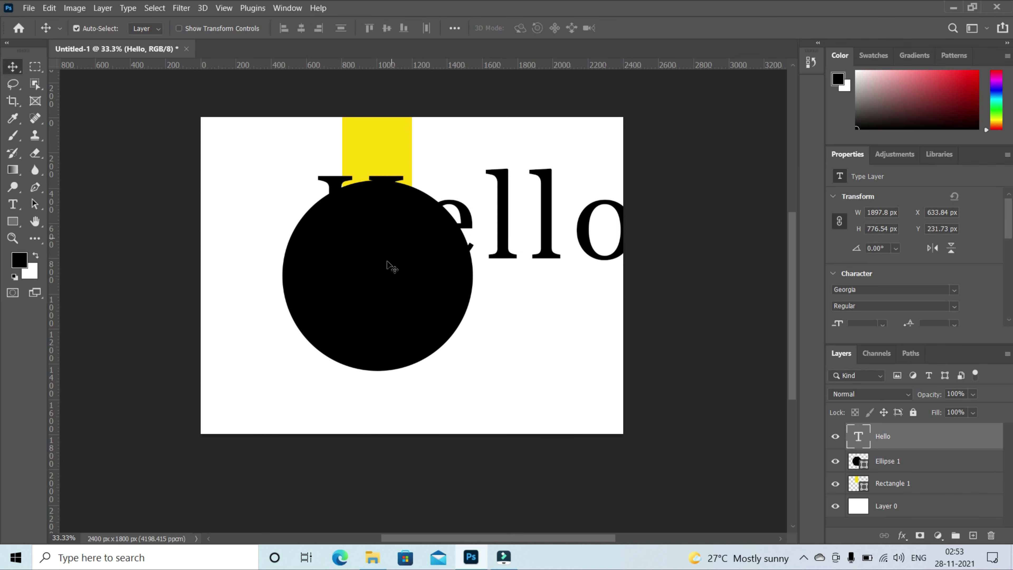
# Recolour the circle bright red
pyautogui.doubleClick(861, 463)
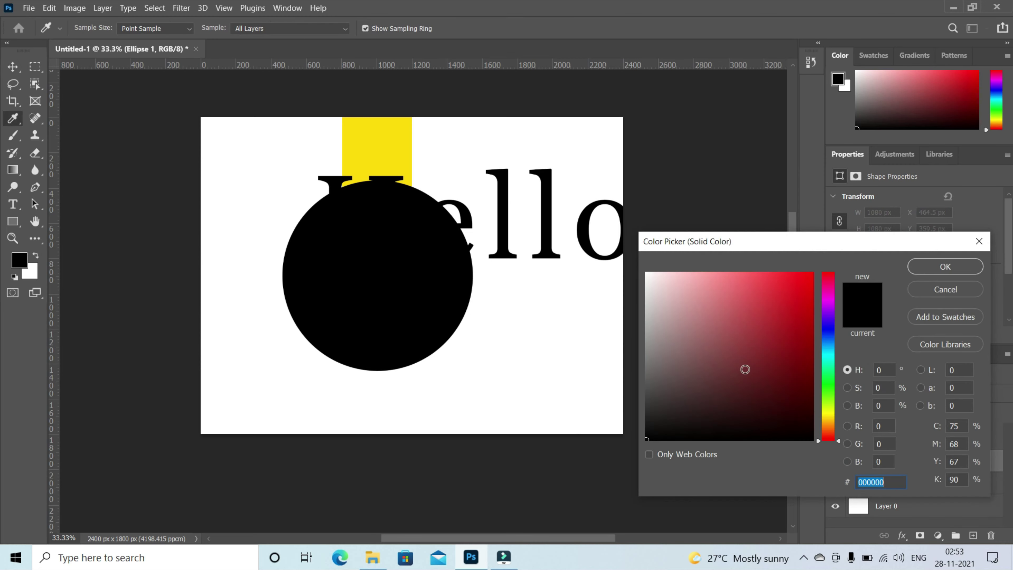
pyautogui.moveTo(743, 367)
pyautogui.mouseDown()
pyautogui.moveTo(791, 389)
pyautogui.moveTo(812, 422)
pyautogui.moveTo(813, 273)
pyautogui.moveTo(898, 237)
pyautogui.mouseUp()
pyautogui.click(930, 265)
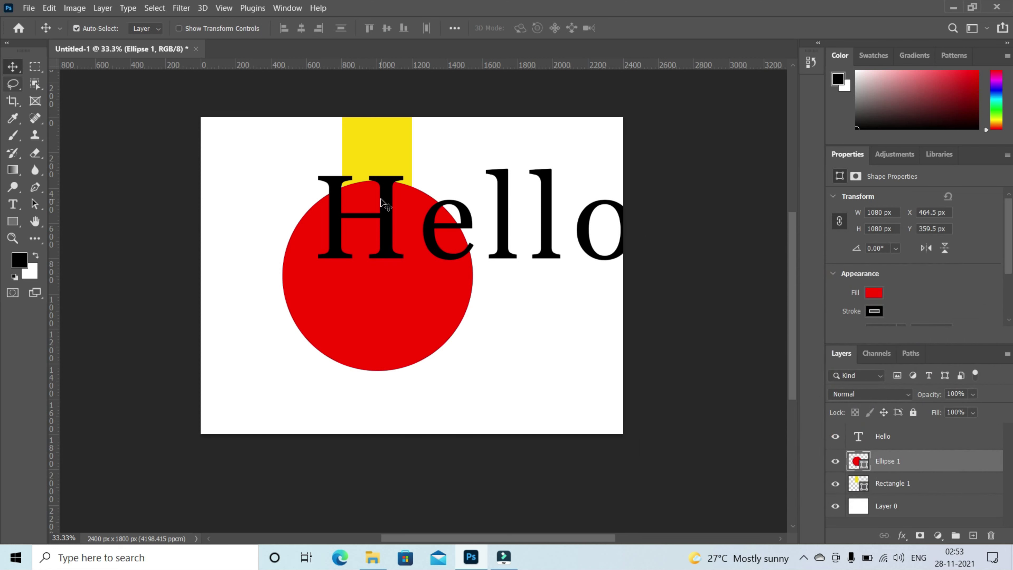
# Move the Hello text across the middle of the circle, at about X 465, Y 502 px
pyautogui.moveTo(381, 202); pyautogui.dragTo(360, 247)
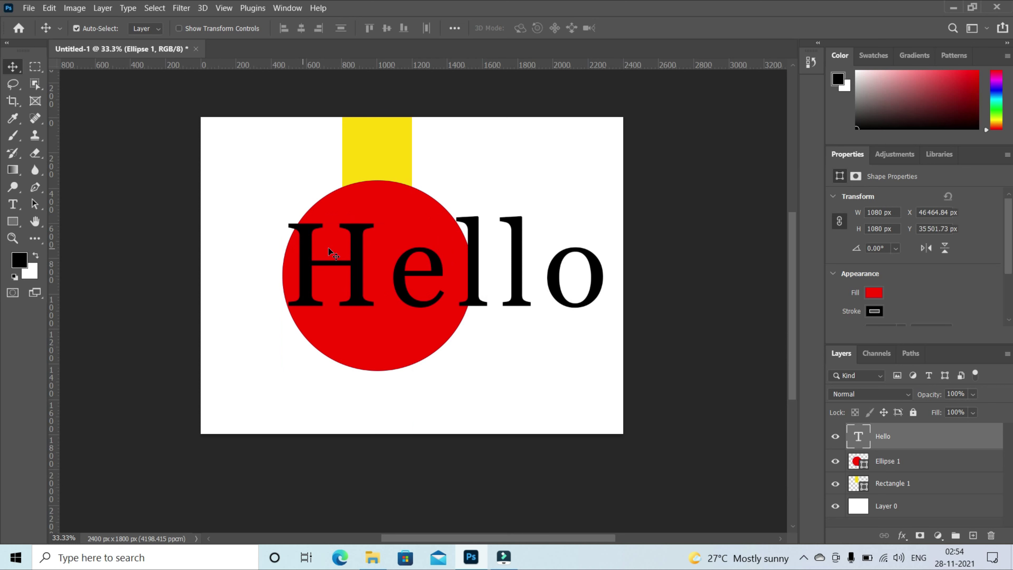
pyautogui.rightClick(357, 245)
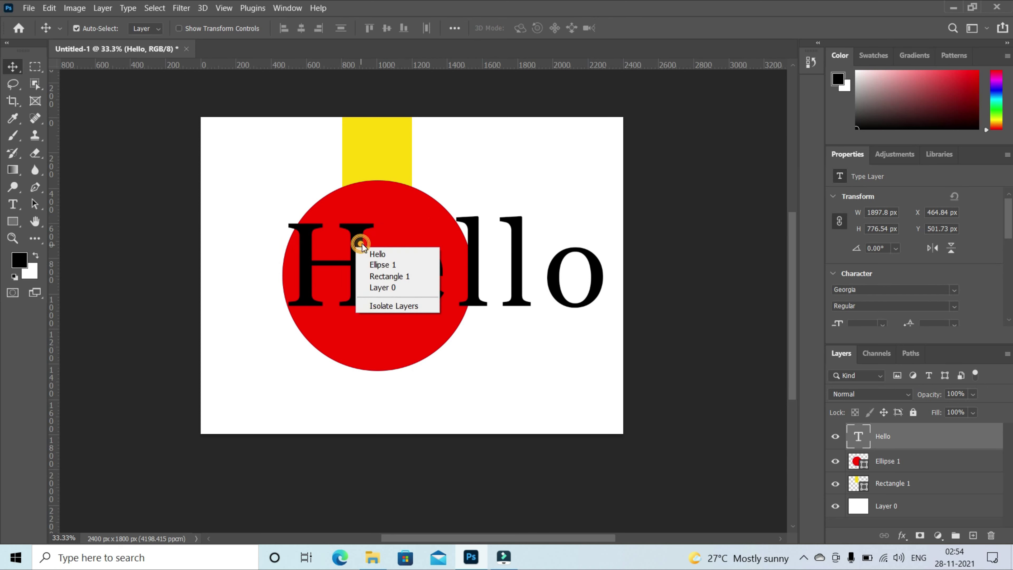
pyautogui.click(354, 206)
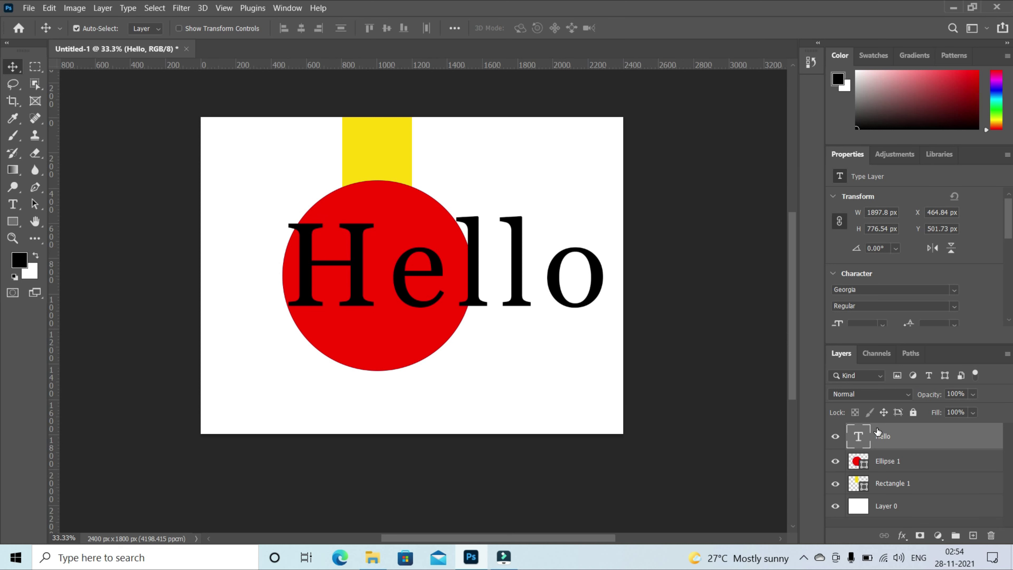
# Select the rectangle, circle and text layers in turn, and move the Hello text to about X 360, Y 613 px
pyautogui.click(903, 481)
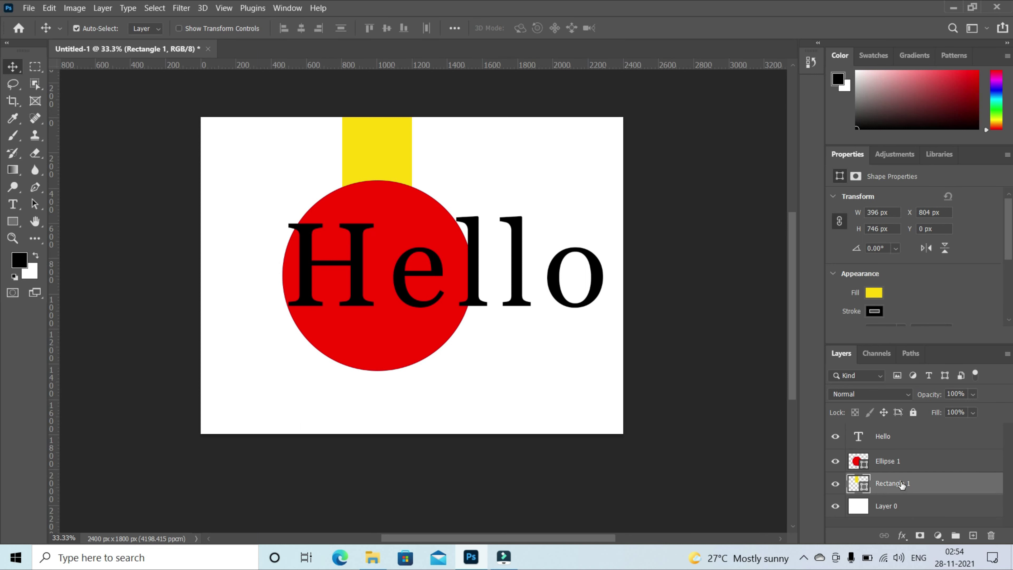
pyautogui.click(903, 467)
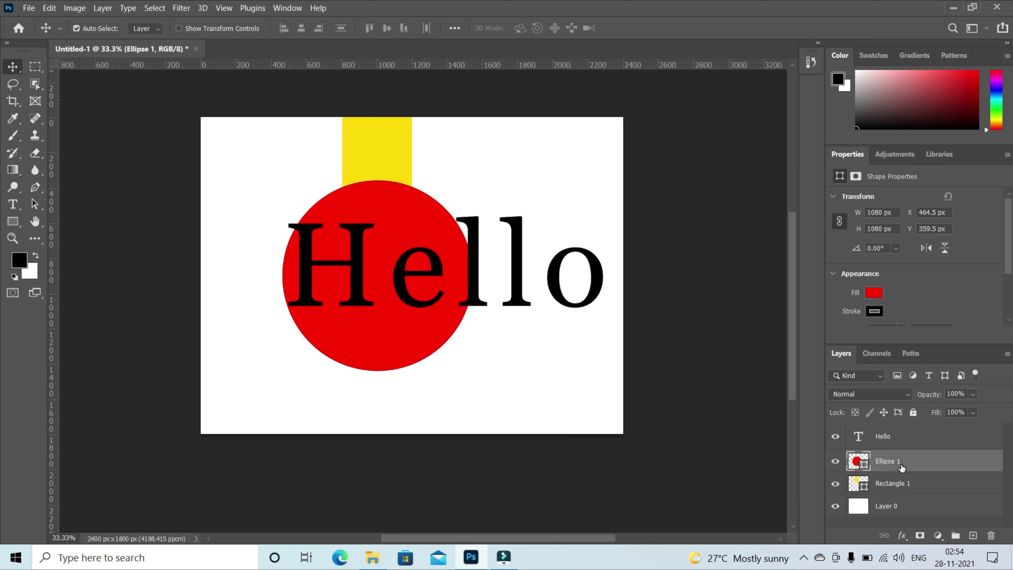
pyautogui.click(890, 437)
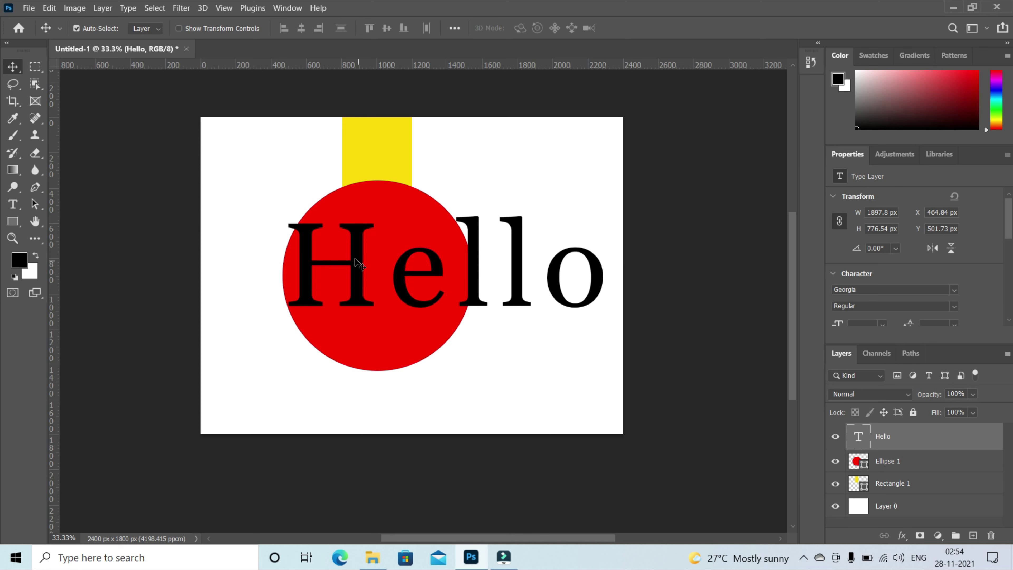
pyautogui.moveTo(359, 257); pyautogui.dragTo(351, 280)
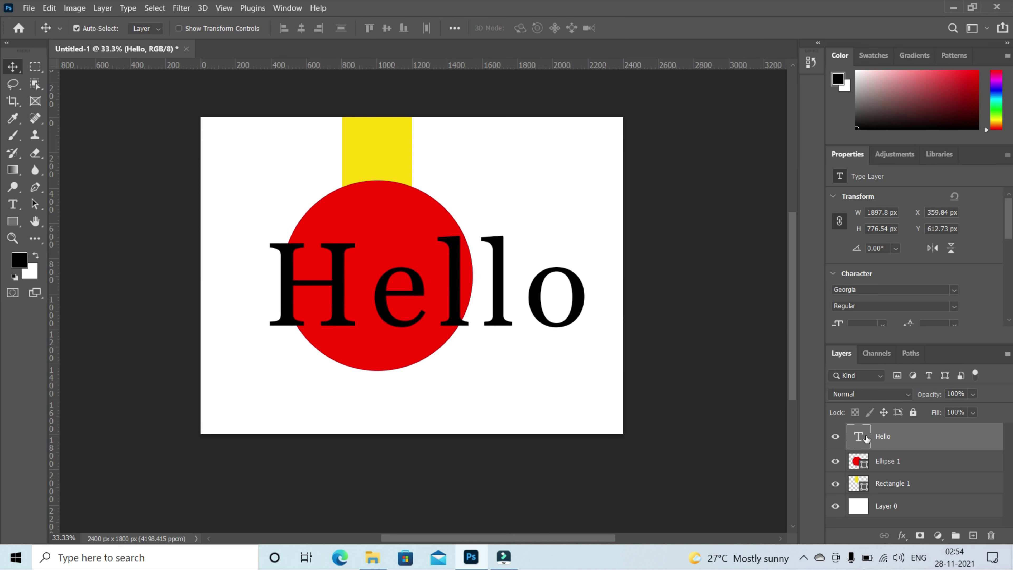
# Place the Hello layer below the circle's layer, move the circle lower and the text up to about X 360, Y 279 px
pyautogui.moveTo(910, 438); pyautogui.dragTo(893, 475)
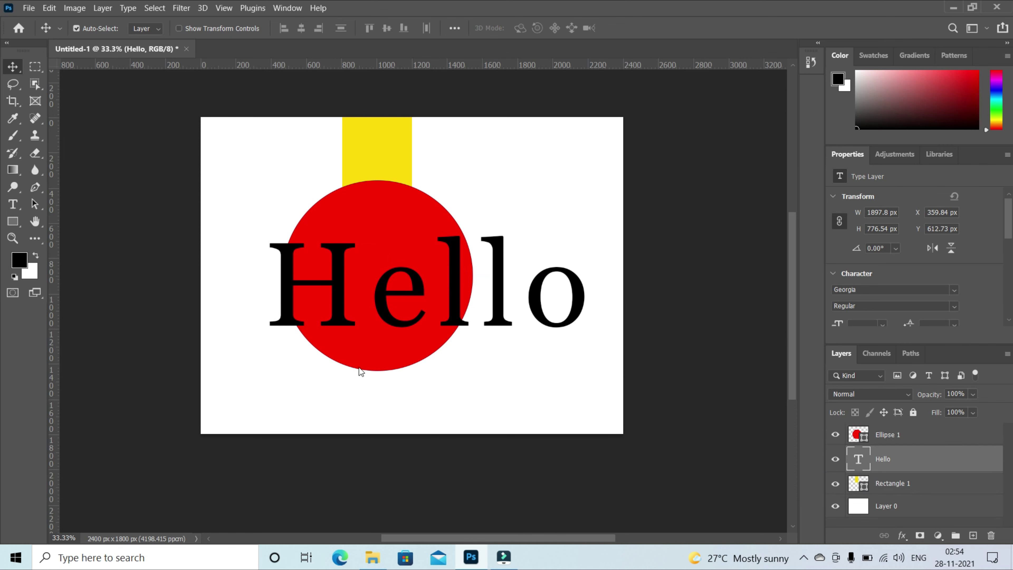
pyautogui.moveTo(407, 294); pyautogui.dragTo(401, 338)
pyautogui.moveTo(456, 232); pyautogui.dragTo(456, 172)
pyautogui.moveTo(376, 176); pyautogui.dragTo(376, 177)
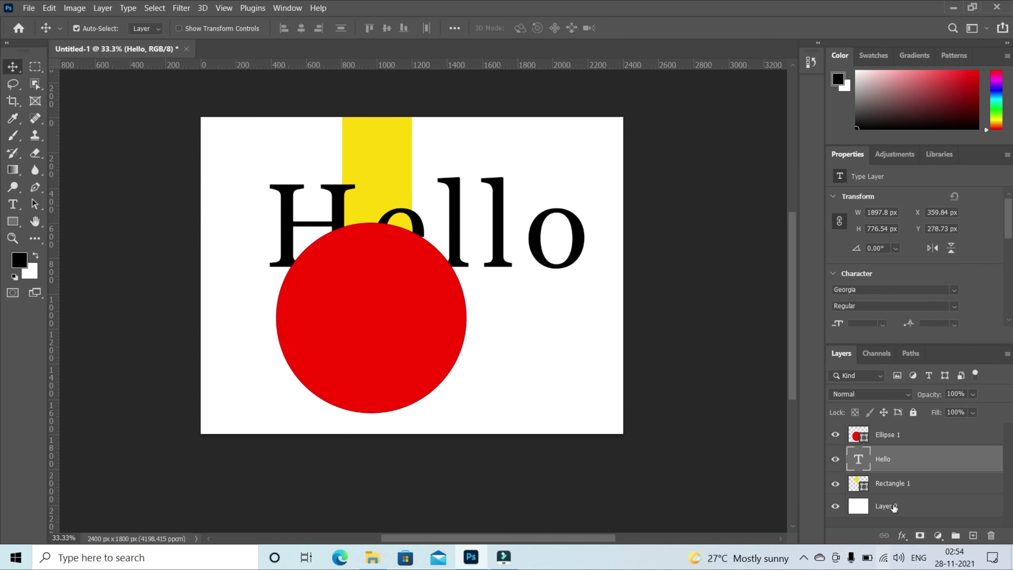
# Place the rectangle's layer above the Hello layer, and move the text to about X 397, Y 175 px
pyautogui.click(899, 484)
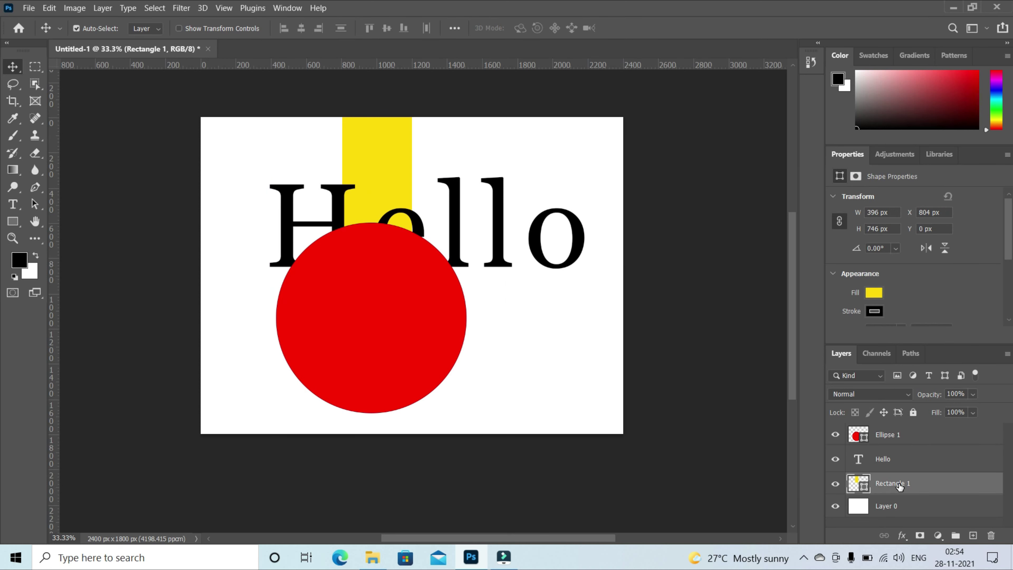
pyautogui.moveTo(899, 484); pyautogui.dragTo(900, 451)
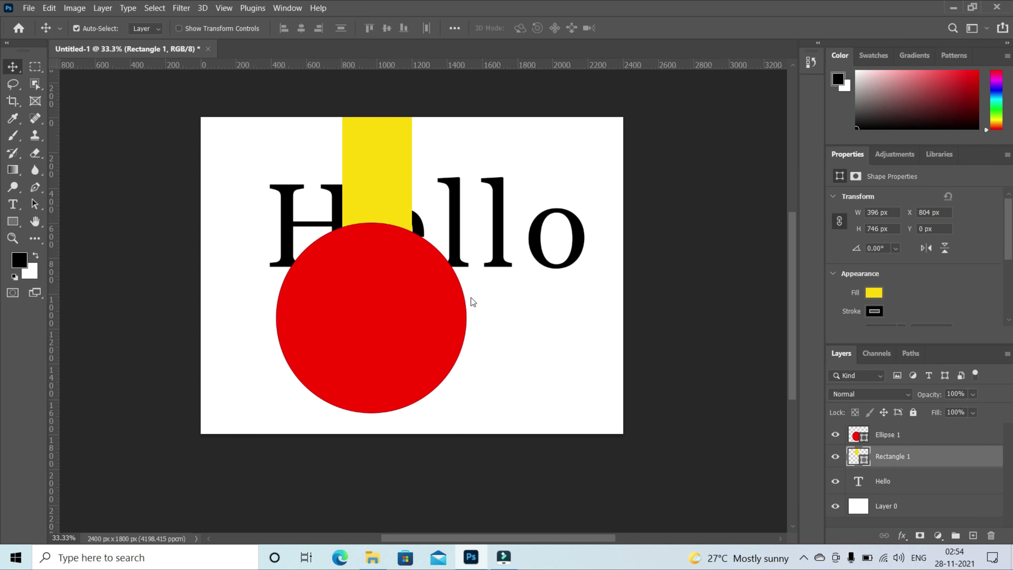
pyautogui.moveTo(453, 207); pyautogui.dragTo(457, 193)
# Bring the Hello layer to the front of all layers, and move the text over the circle at about X 331, Y 729 px
pyautogui.moveTo(901, 481); pyautogui.dragTo(893, 432)
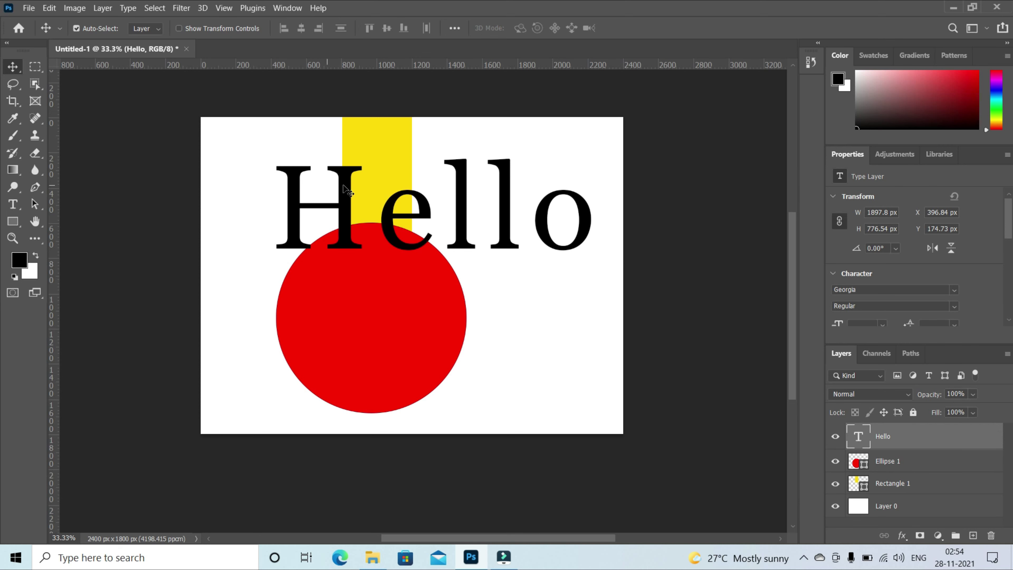
pyautogui.moveTo(344, 186); pyautogui.dragTo(375, 274)
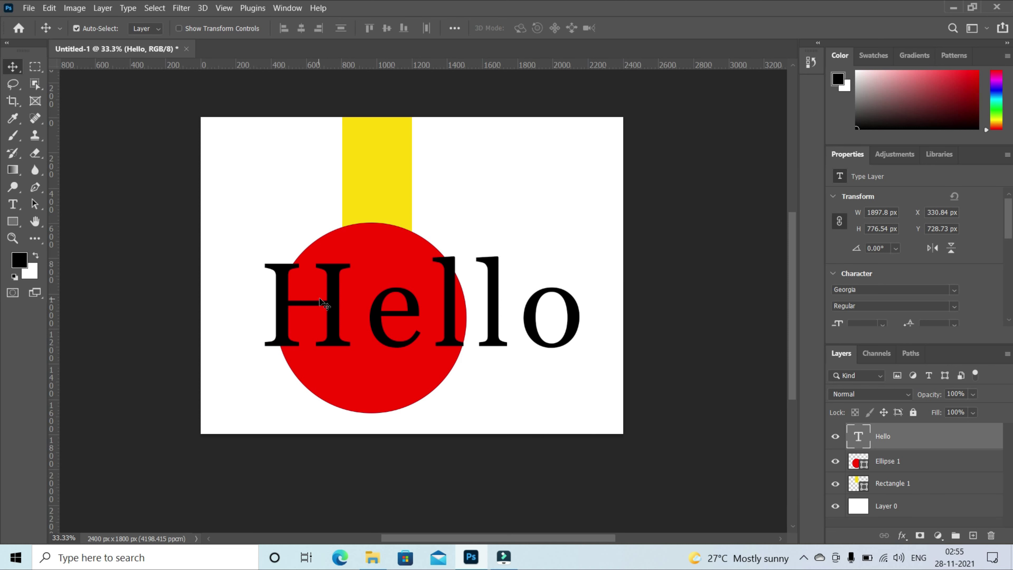
# Scale the Hello text to about 50% and move it above the circle at about X 916, Y 179 px
pyautogui.click(331, 295)
pyautogui.hotkey('ctrl', 't')
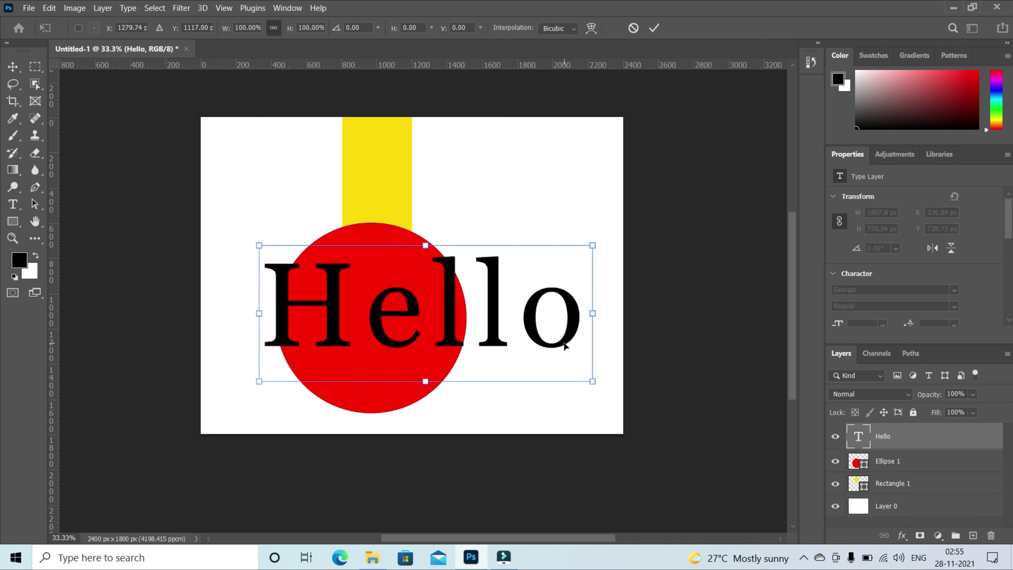
pyautogui.moveTo(596, 246); pyautogui.dragTo(426, 314)
pyautogui.moveTo(373, 344); pyautogui.dragTo(480, 184)
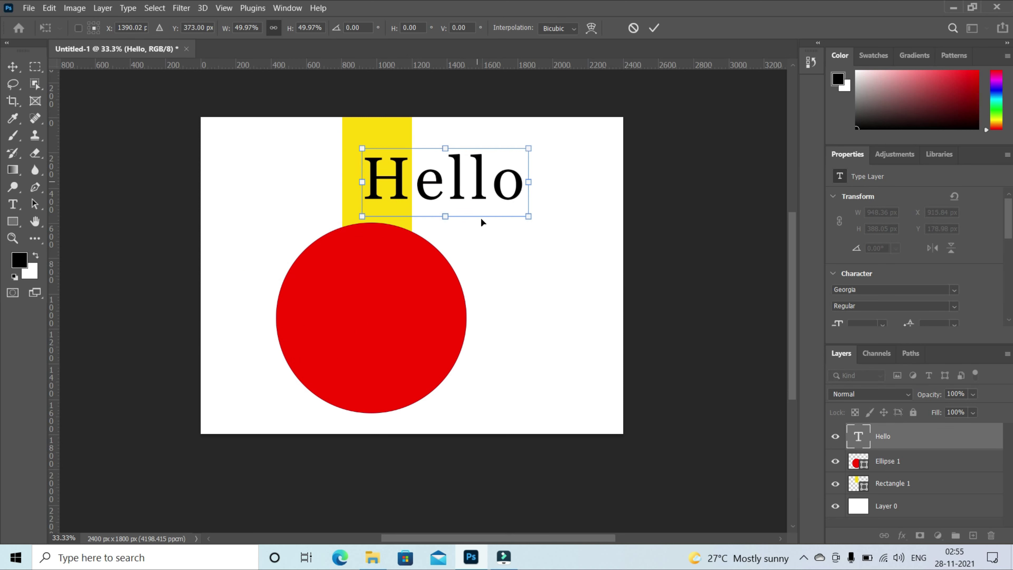
pyautogui.press('Return')
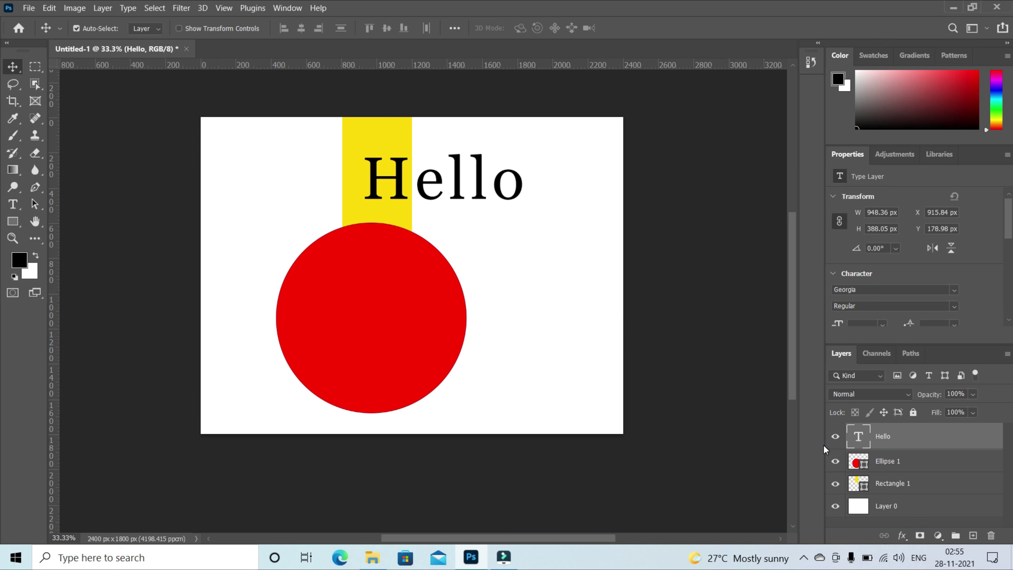
# Move the yellow rectangle down beside the circle, and shift it partly behind the circle at X 1311, Y 725 px
pyautogui.moveTo(366, 133); pyautogui.dragTo(502, 280)
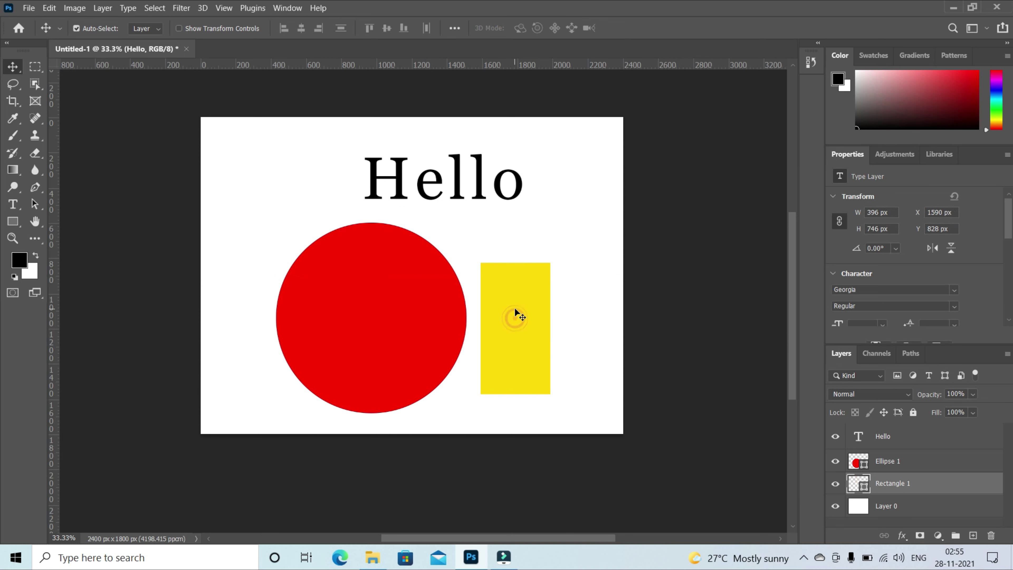
pyautogui.moveTo(515, 318); pyautogui.dragTo(515, 308)
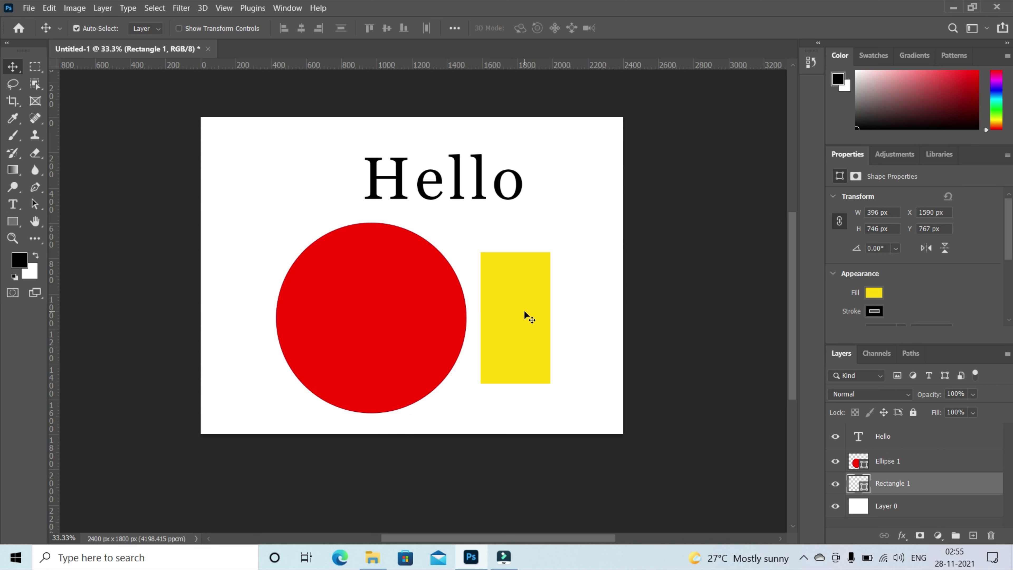
pyautogui.moveTo(522, 310); pyautogui.dragTo(475, 303)
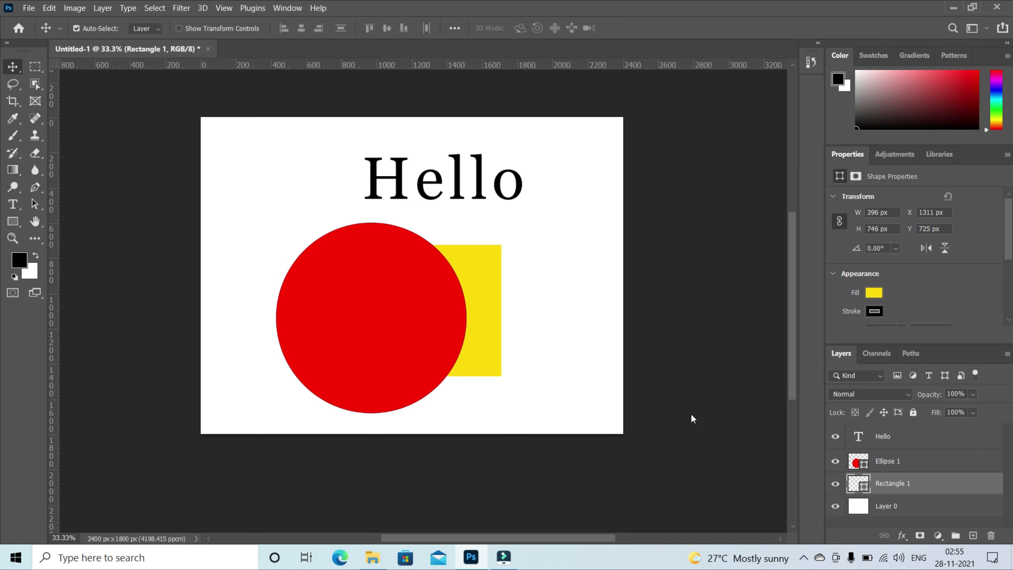
# Hide the yellow rectangle's layer and show it again, and move the rectangle clear of the circle to X 1627, Y 600 px
pyautogui.click(836, 484)
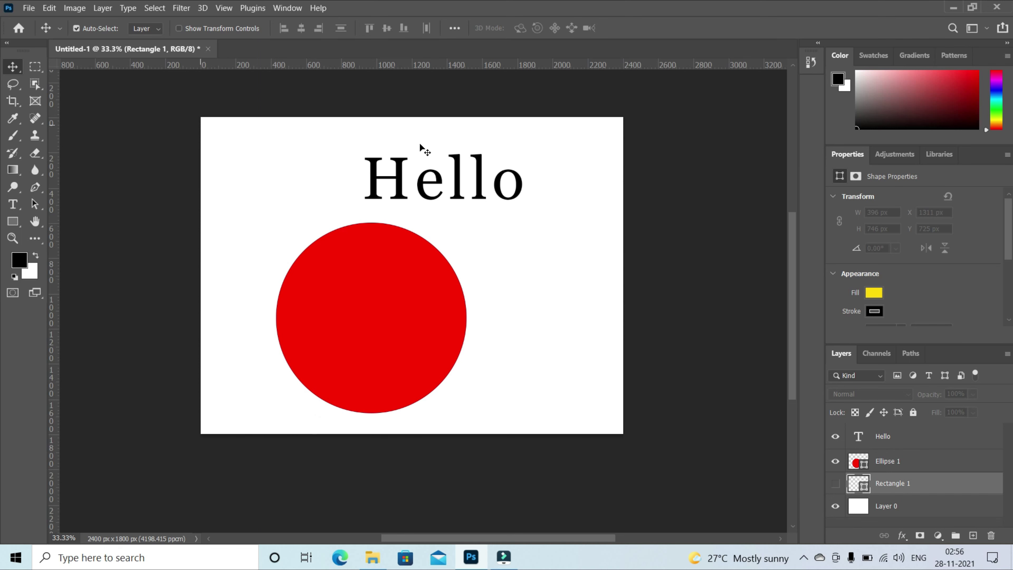
pyautogui.click(835, 483)
pyautogui.moveTo(486, 270); pyautogui.dragTo(560, 233)
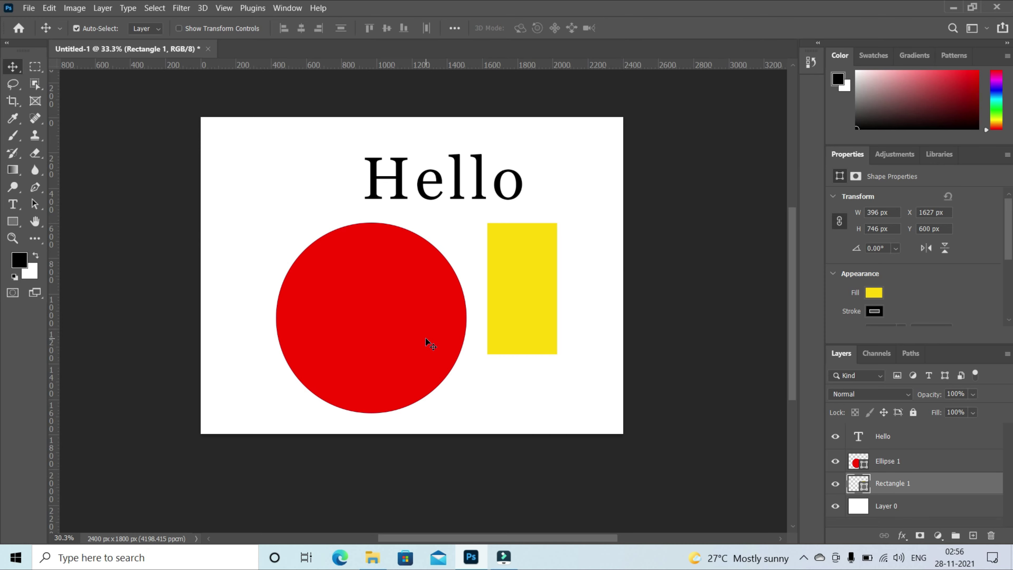
pyautogui.scroll(-2, 426, 338)
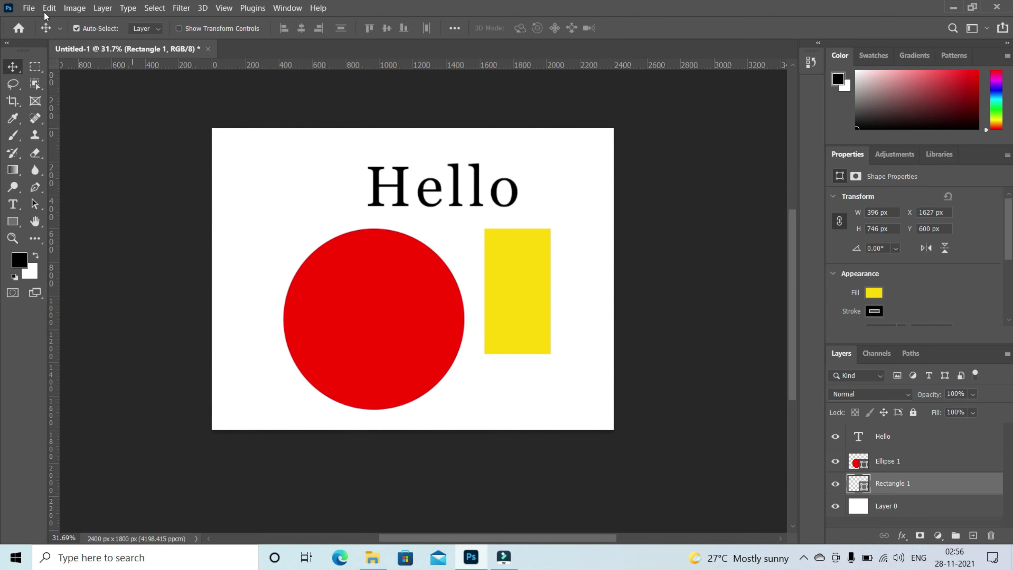
# Save the document as demo.psd in the Photoshop folder, with Maximize Compatibility enabled
pyautogui.click(28, 8)
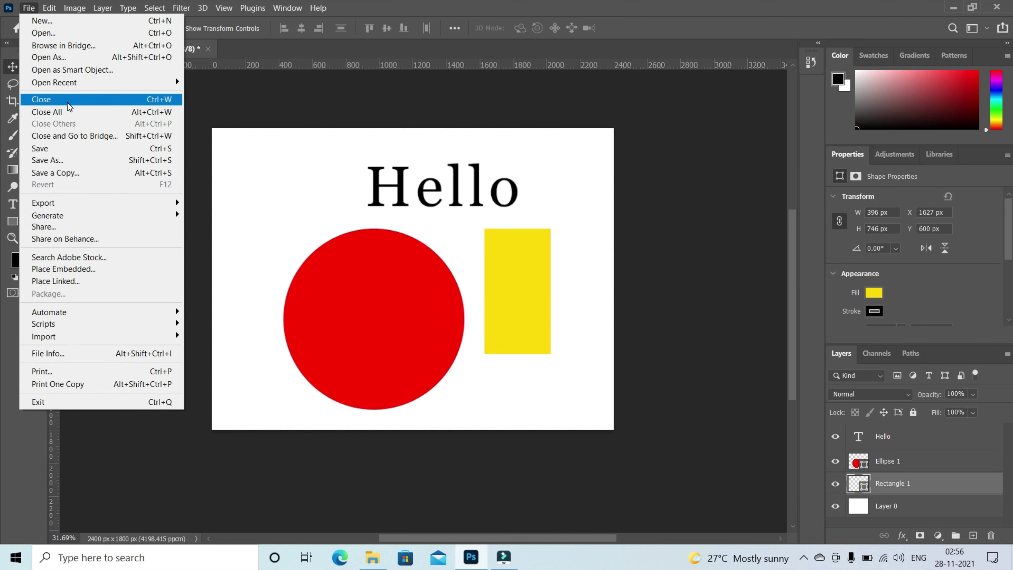
pyautogui.click(60, 150)
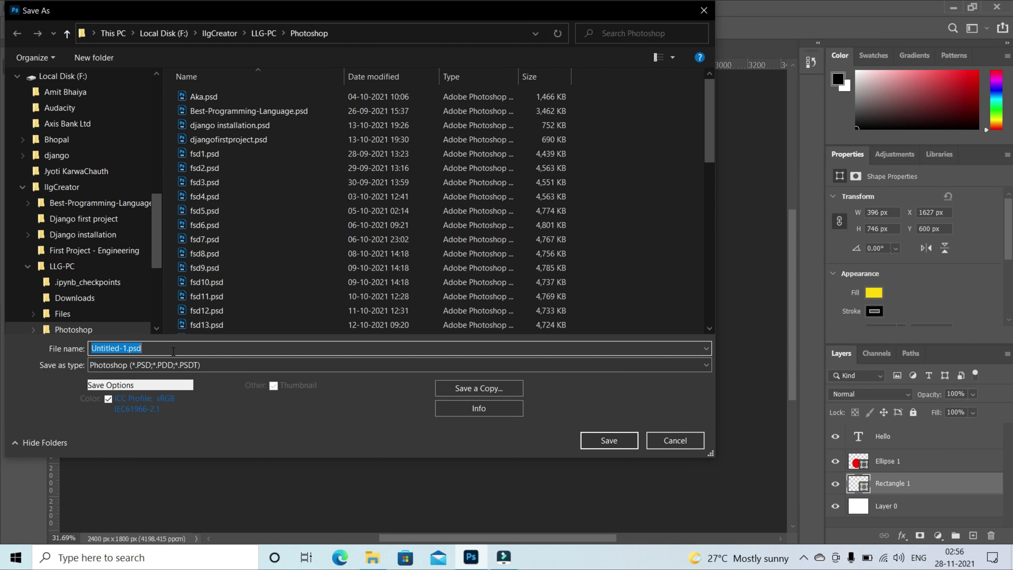
pyautogui.click(122, 349)
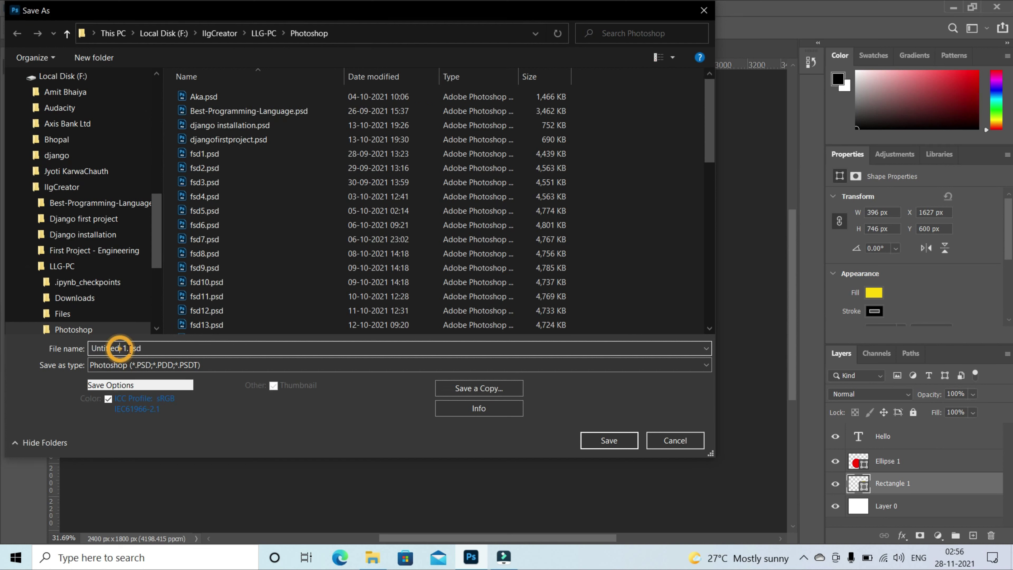
pyautogui.press('BackSpace')
pyautogui.press('BackSpace')
pyautogui.press('BackSpace')
pyautogui.press('BackSpace')
pyautogui.press('BackSpace')
pyautogui.press('BackSpace')
pyautogui.press('BackSpace')
pyautogui.press('BackSpace')
pyautogui.press('BackSpace')
pyautogui.press('BackSpace')
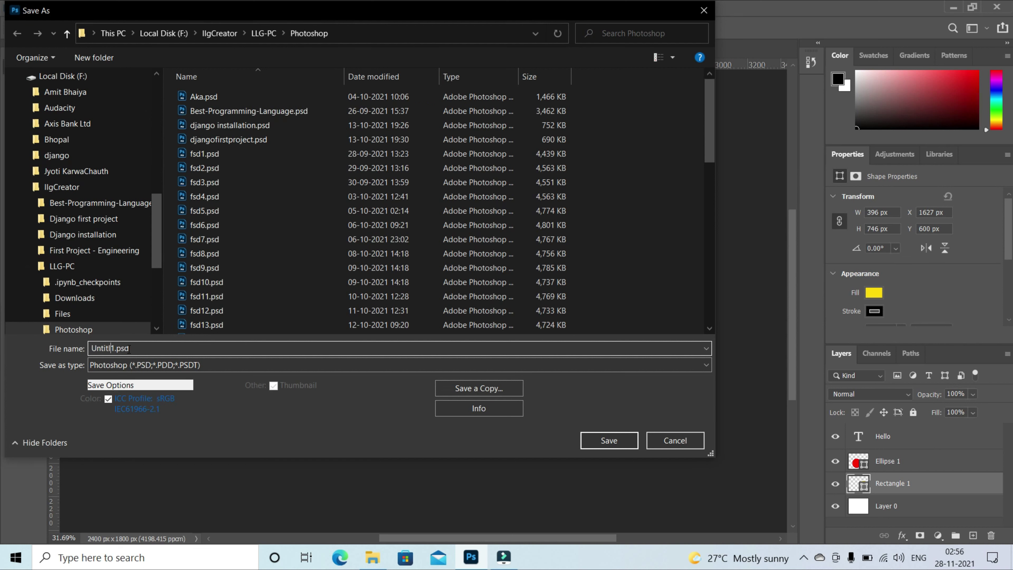
pyautogui.write('demo')
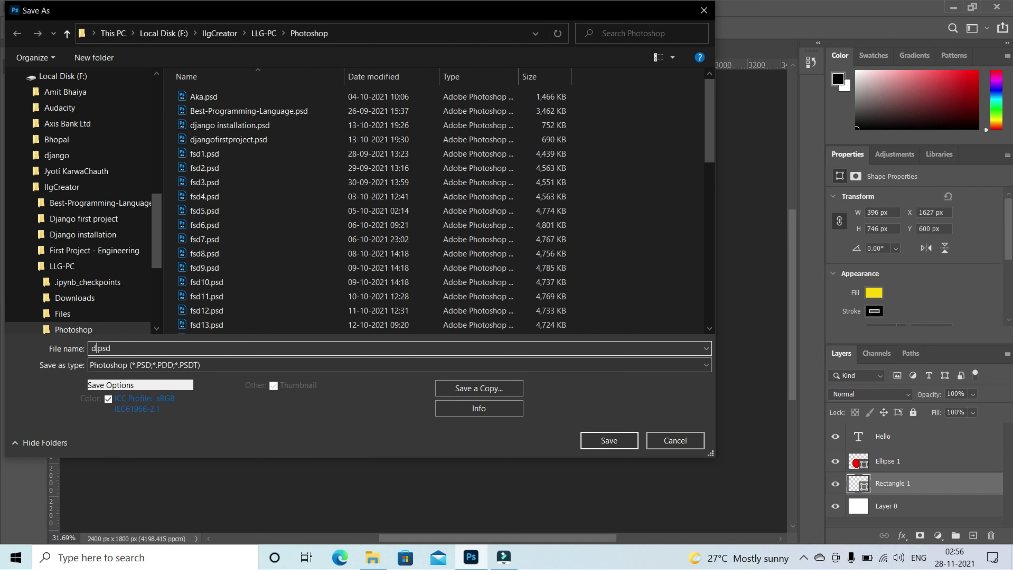
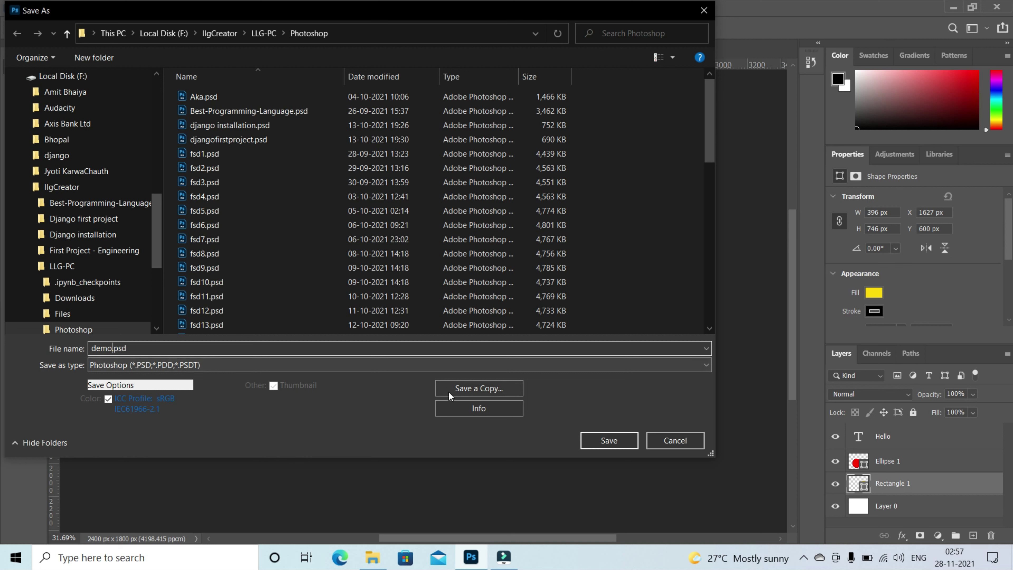
pyautogui.click(599, 437)
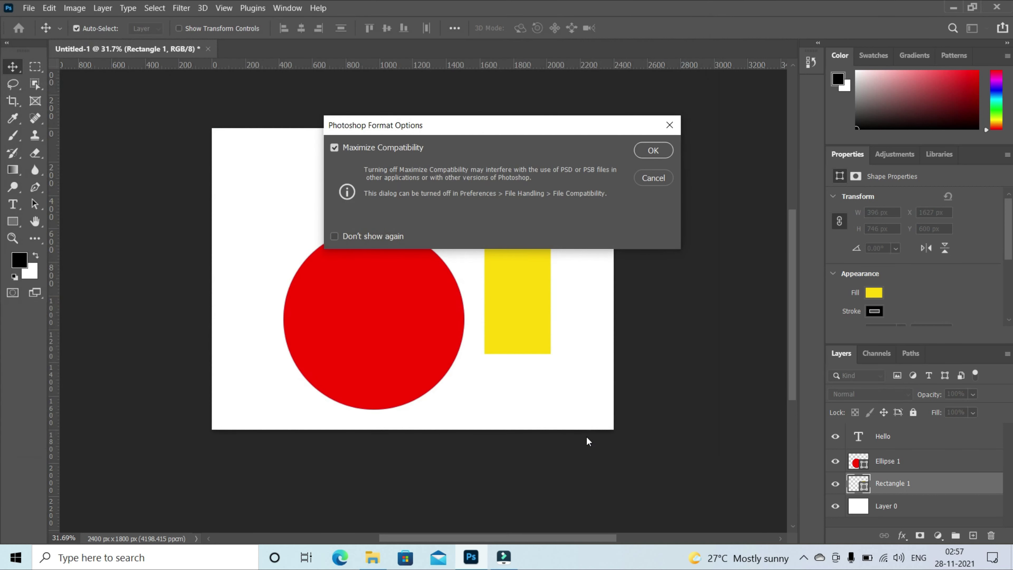
pyautogui.click(662, 151)
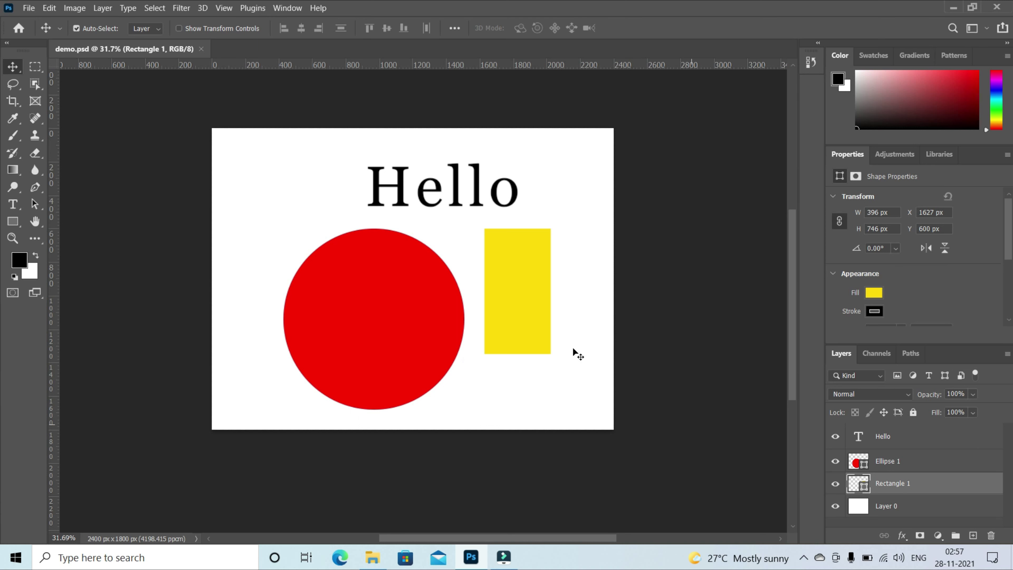
# Move the yellow rectangle behind the circle and up to the canvas's upper-left area at about X 334, Y 54 px
pyautogui.moveTo(511, 272); pyautogui.dragTo(453, 289)
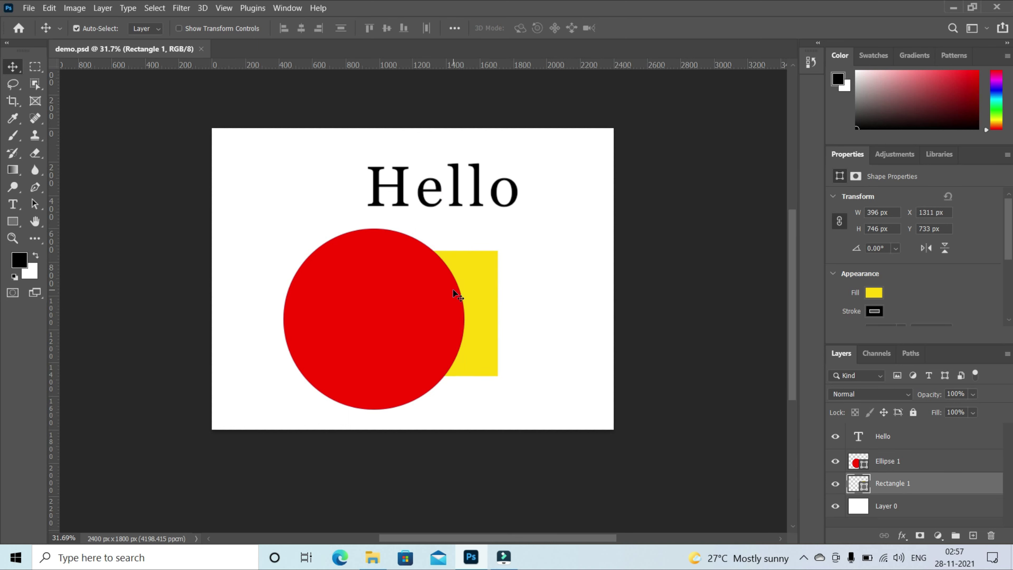
pyautogui.click(481, 278)
pyautogui.moveTo(471, 276); pyautogui.dragTo(465, 282)
pyautogui.moveTo(371, 243); pyautogui.dragTo(338, 239)
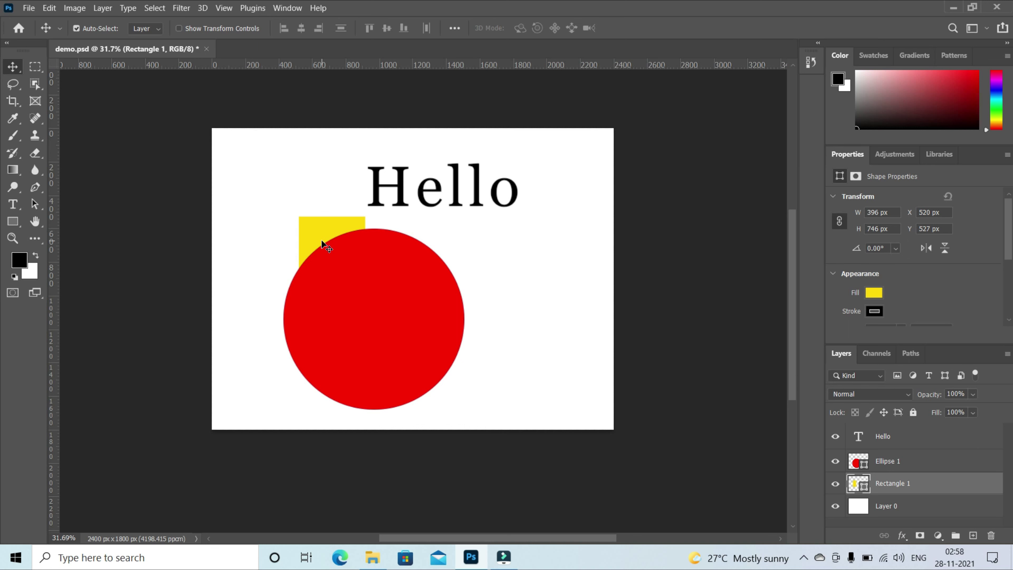
pyautogui.moveTo(334, 217); pyautogui.dragTo(309, 149)
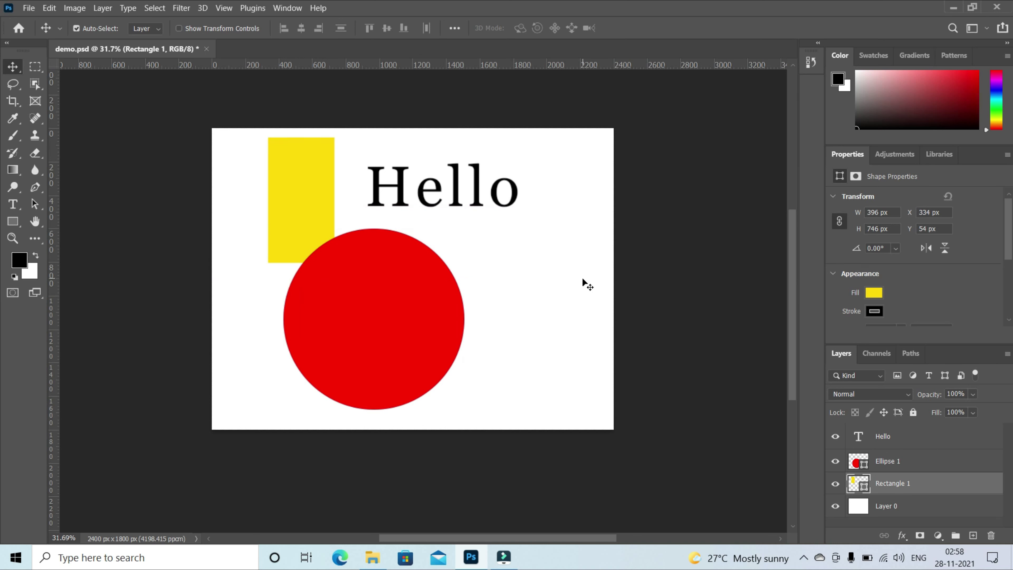
# Move the red circle to about X 1200, Y 427 px, and the Hello text over the yellow rectangle at about X 532, Y 179 px
pyautogui.moveTo(405, 267); pyautogui.dragTo(492, 268)
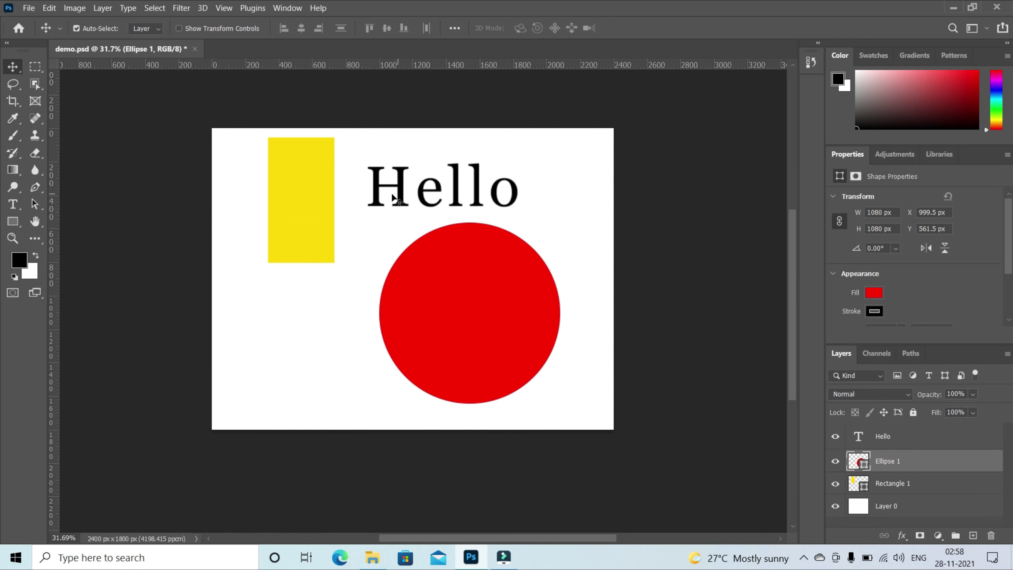
pyautogui.moveTo(398, 195); pyautogui.dragTo(334, 195)
pyautogui.moveTo(554, 286); pyautogui.dragTo(584, 278)
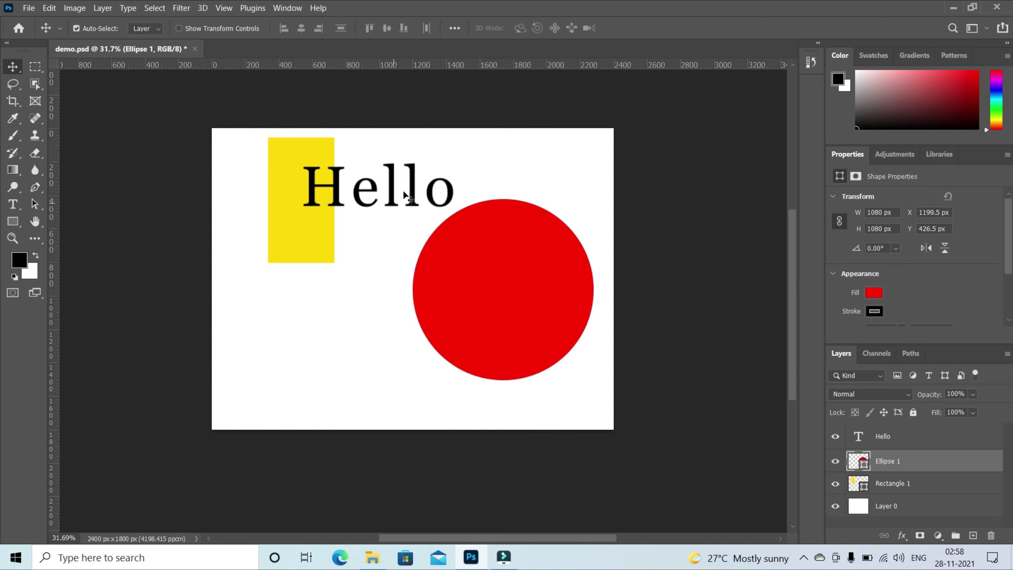
# Change the font of the Hello text to Impact
pyautogui.click(392, 180)
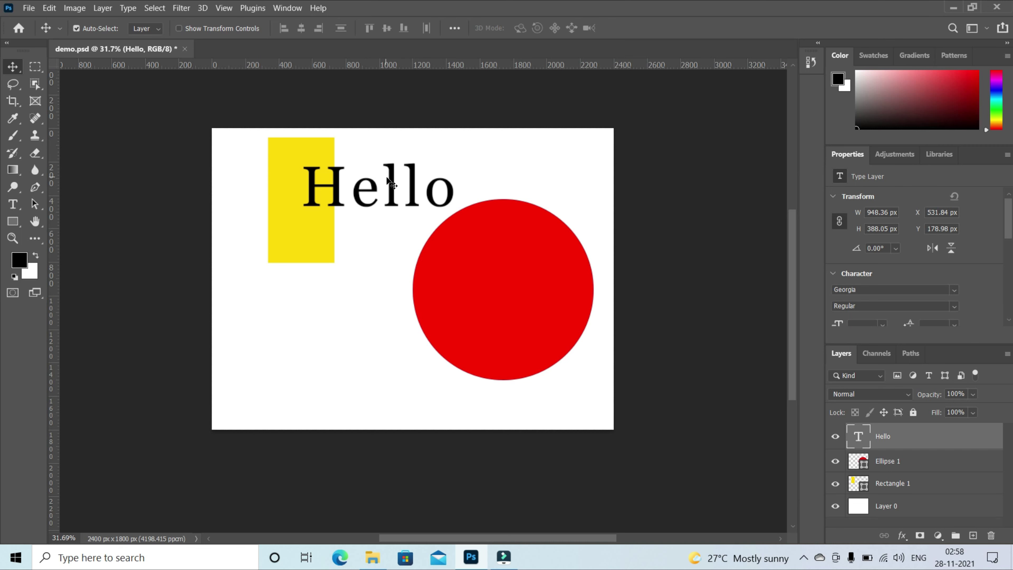
pyautogui.doubleClick(915, 440)
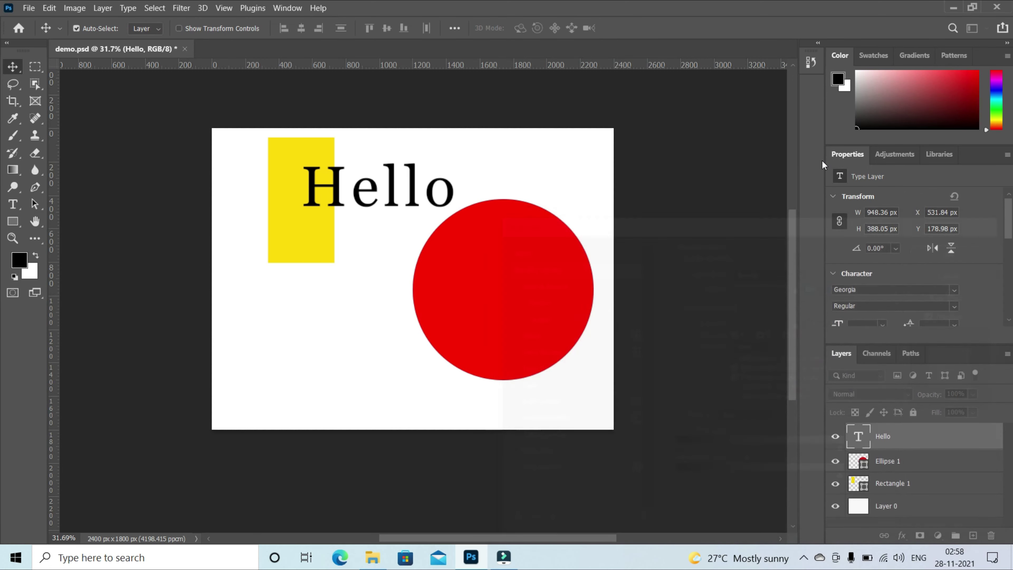
pyautogui.press('Escape')
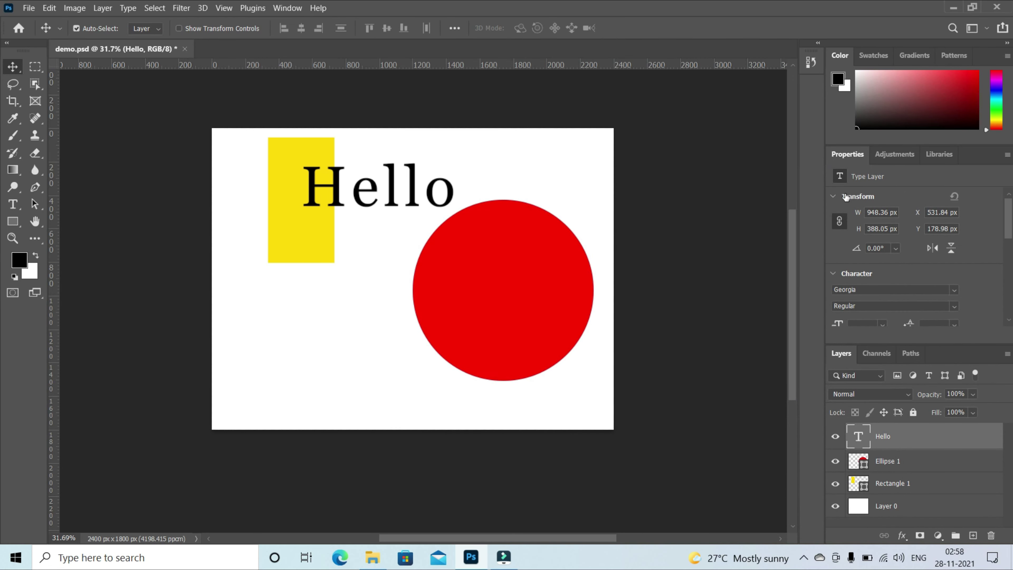
pyautogui.scroll(-1, 943, 245)
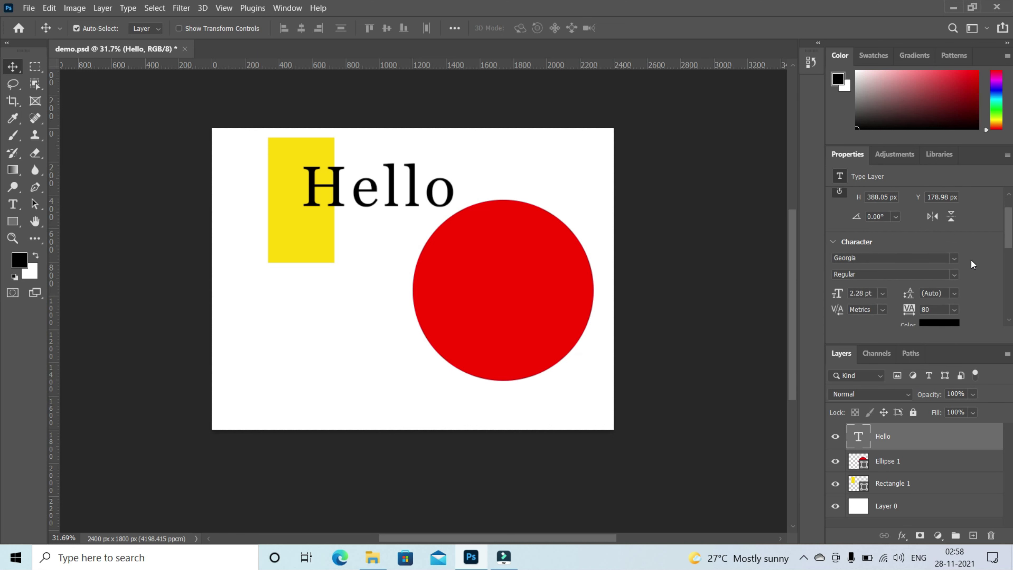
pyautogui.click(954, 259)
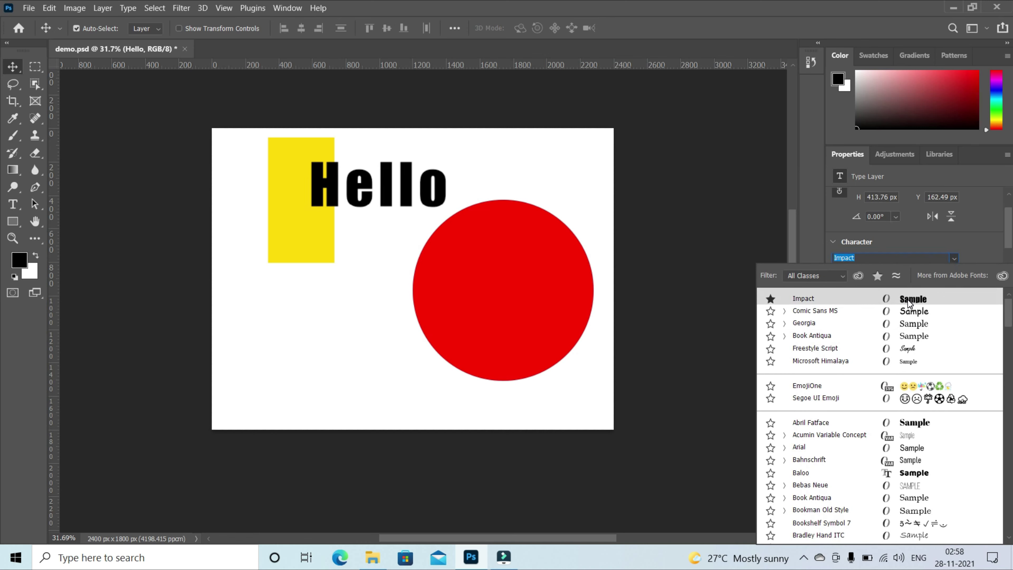
pyautogui.click(908, 299)
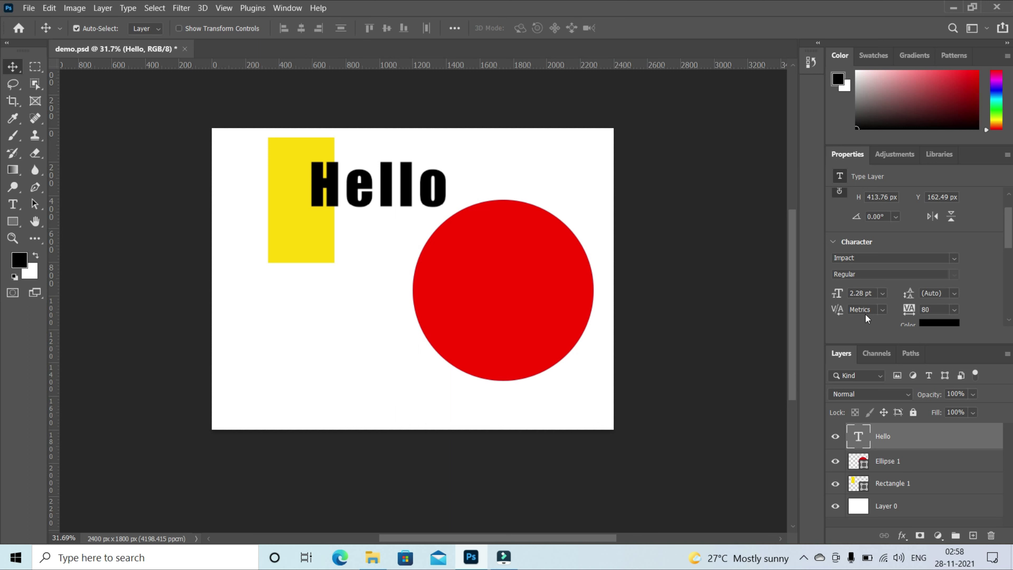
# Increase the Hello text's font size to 3 pt, and shift the text slightly down and to the right
pyautogui.scroll(-1, 907, 297)
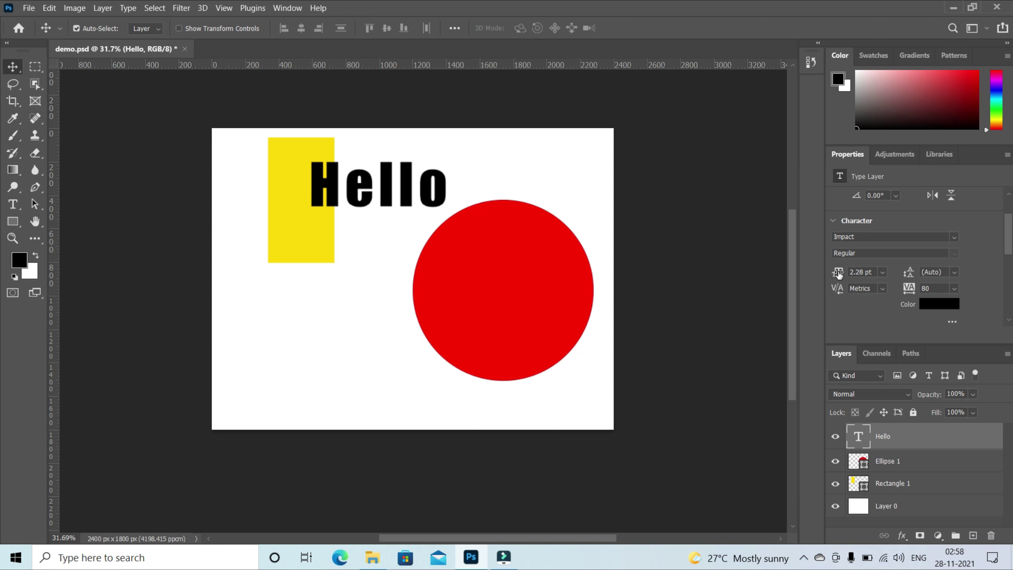
pyautogui.moveTo(838, 273)
pyautogui.mouseDown()
pyautogui.moveTo(847, 274)
pyautogui.moveTo(829, 273)
pyautogui.moveTo(848, 273)
pyautogui.moveTo(838, 278)
pyautogui.mouseUp()
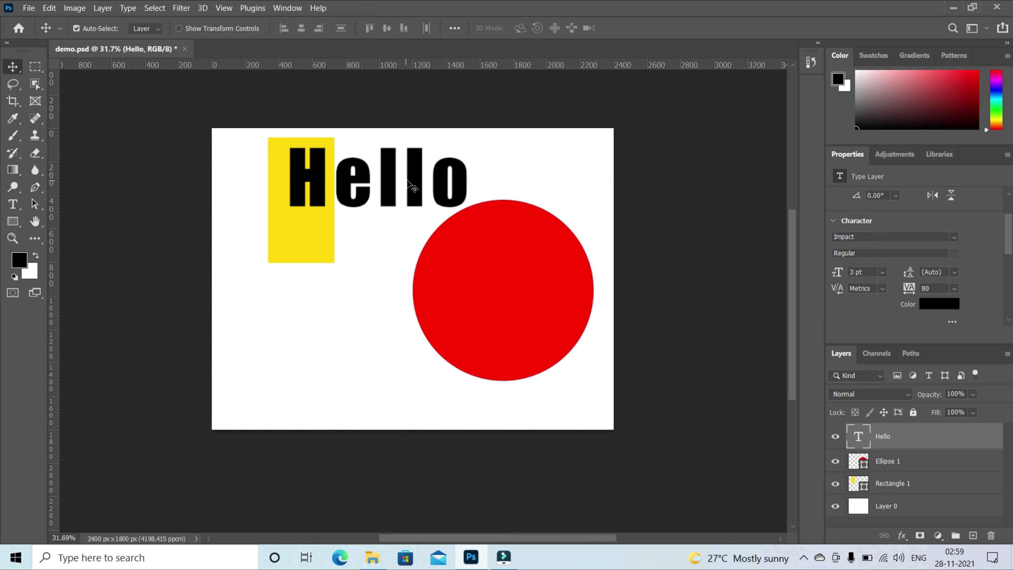
pyautogui.moveTo(411, 183); pyautogui.dragTo(415, 193)
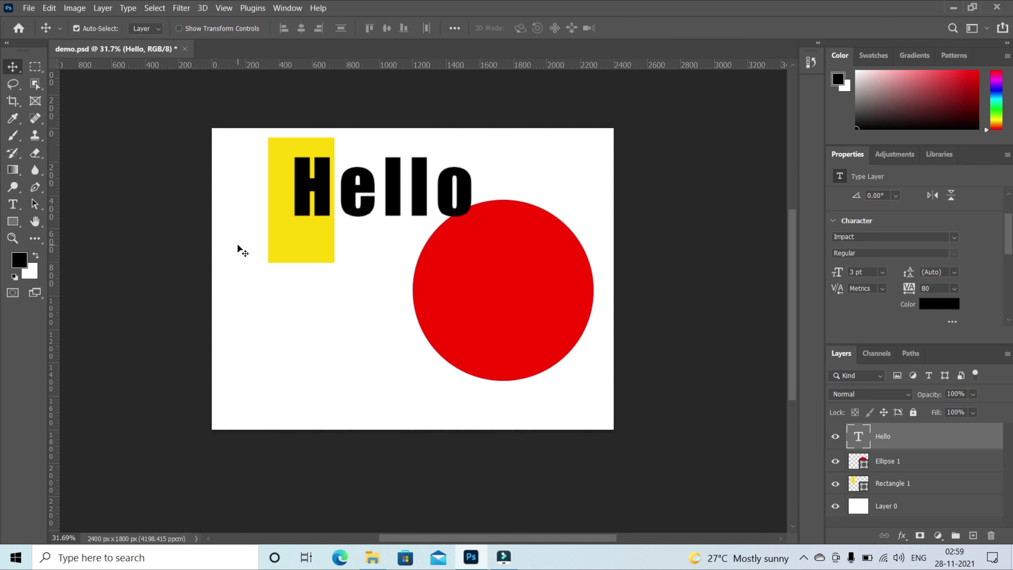
# Add a second line reading "Bro" below Hello in the same text layer, and return to the Move tool
pyautogui.click(13, 204)
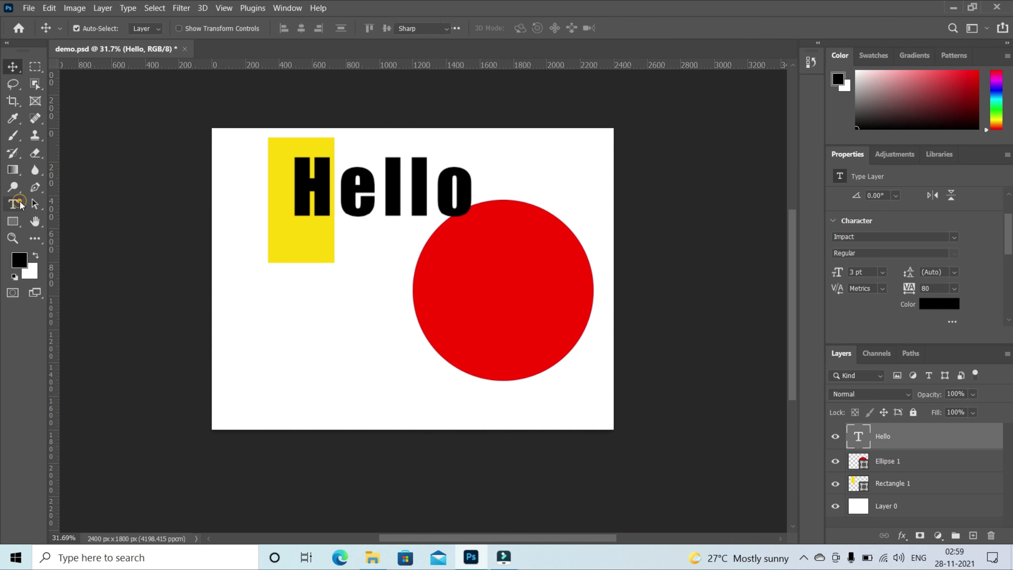
pyautogui.click(469, 186)
pyautogui.press('Return')
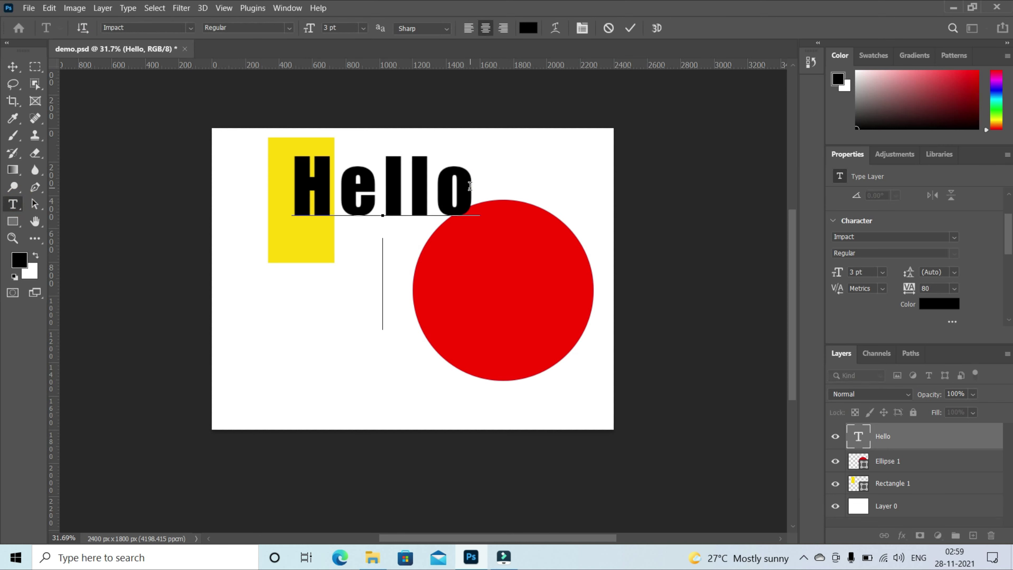
pyautogui.write('Bro')
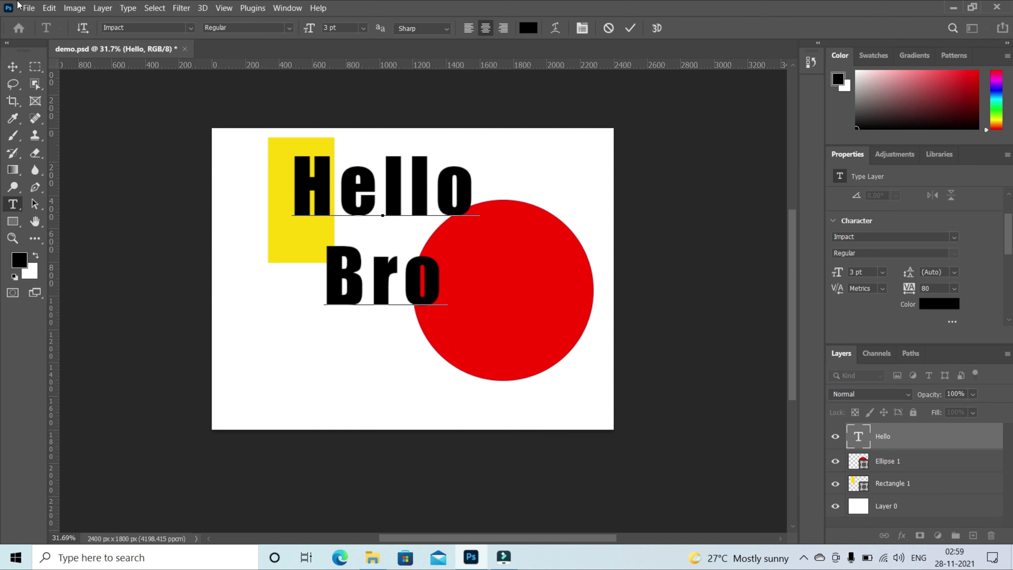
pyautogui.click(10, 70)
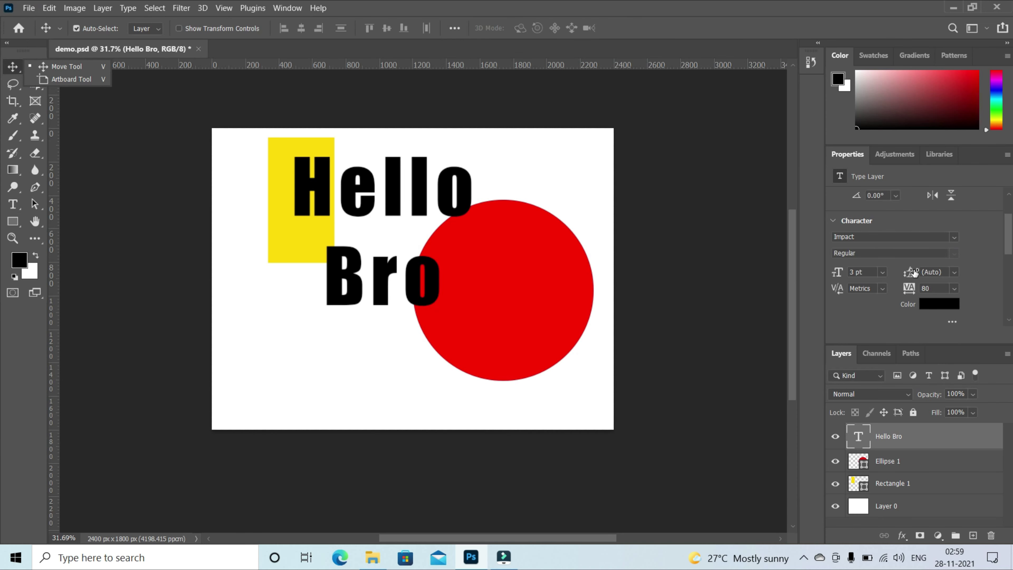
pyautogui.click(67, 66)
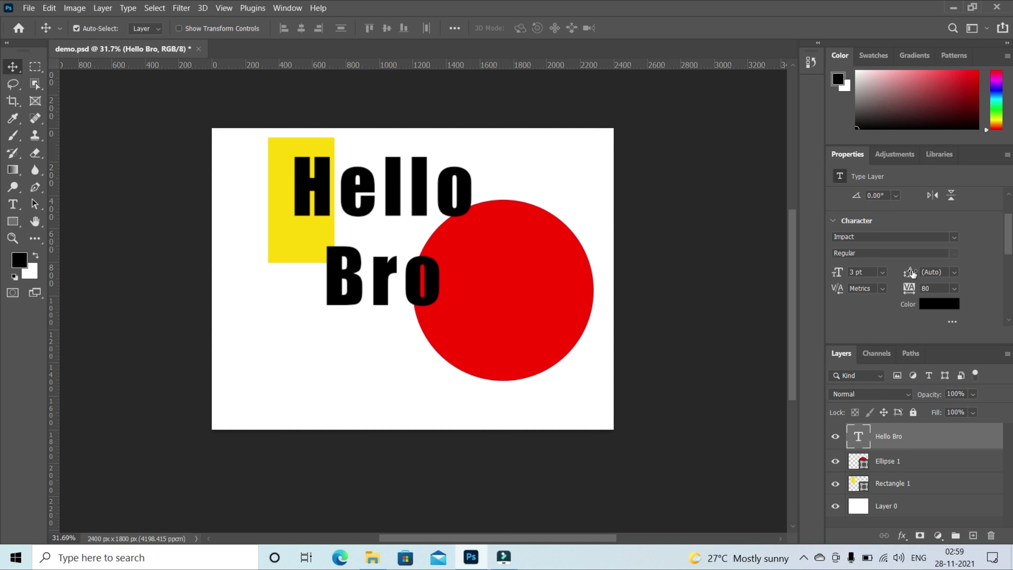
# Try a leading of 6 pt and a tracking of 0 on the Hello Bro text, and undo both changes
pyautogui.moveTo(909, 273); pyautogui.dragTo(911, 285)
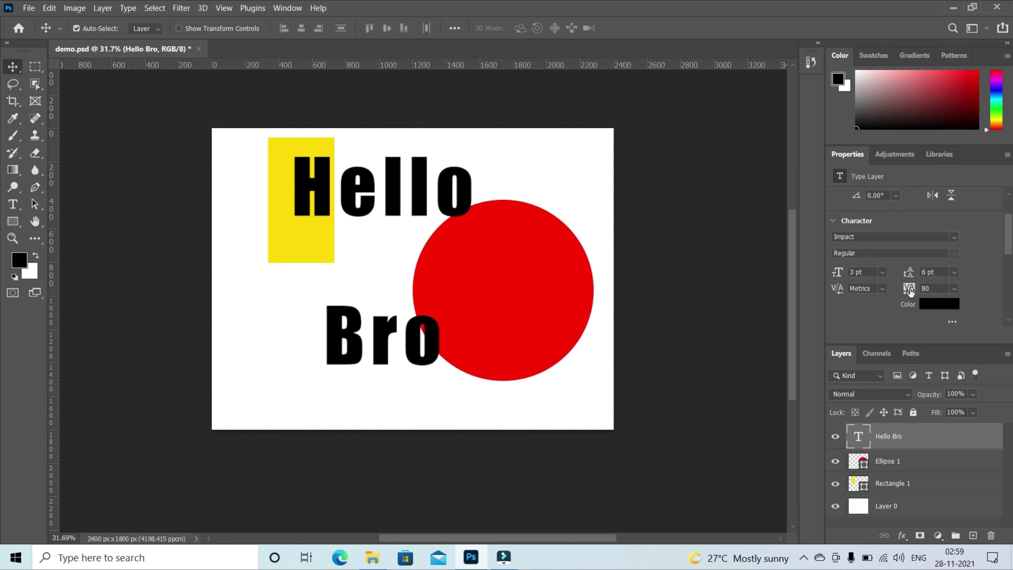
pyautogui.moveTo(910, 291)
pyautogui.mouseDown()
pyautogui.moveTo(900, 289)
pyautogui.moveTo(921, 292)
pyautogui.mouseUp()
pyautogui.hotkey('ctrl', 'z')
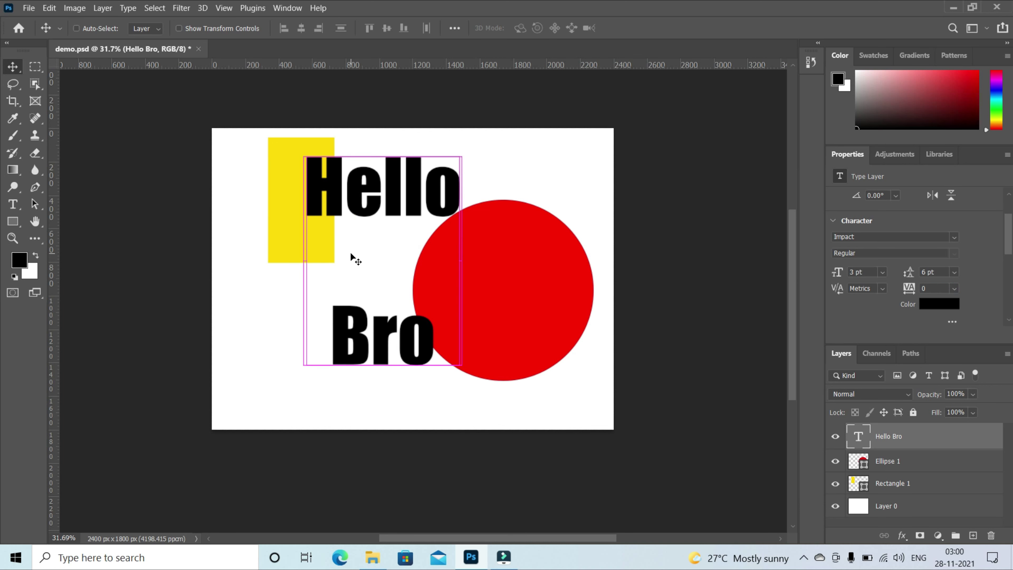
pyautogui.hotkey('ctrl', 'z')
pyautogui.hotkey('ctrl', 'z')
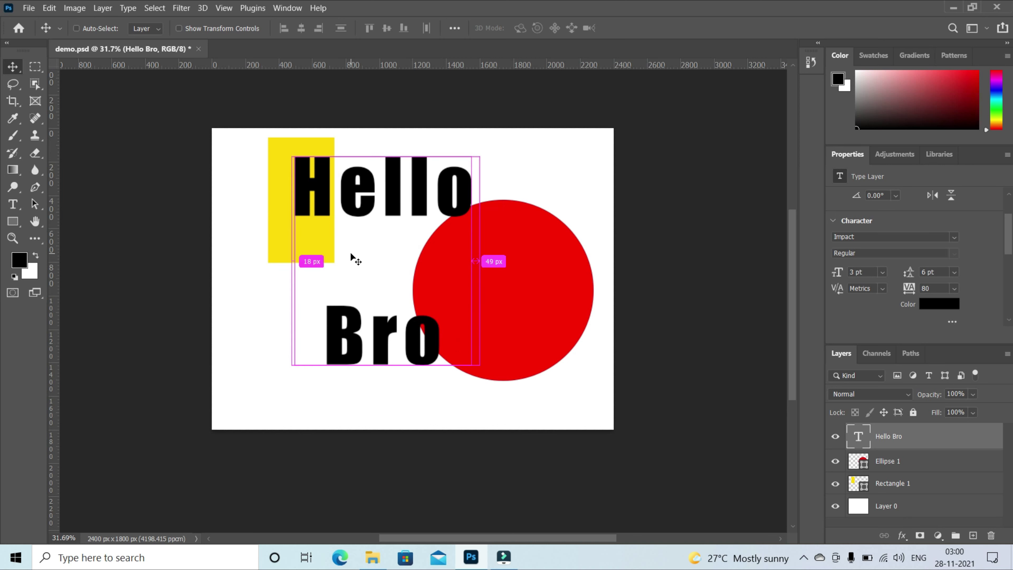
pyautogui.press('z')
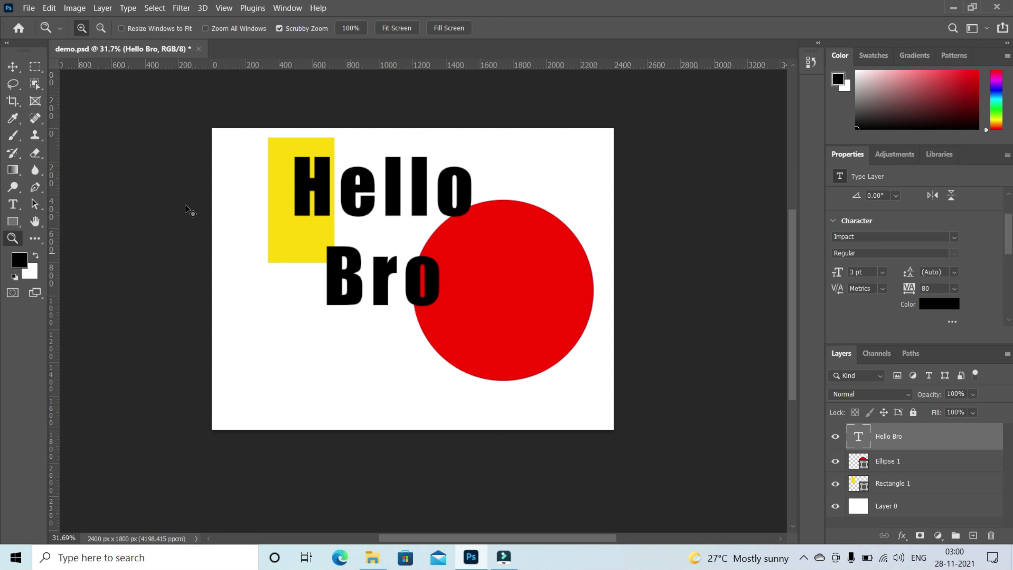
pyautogui.click(12, 61)
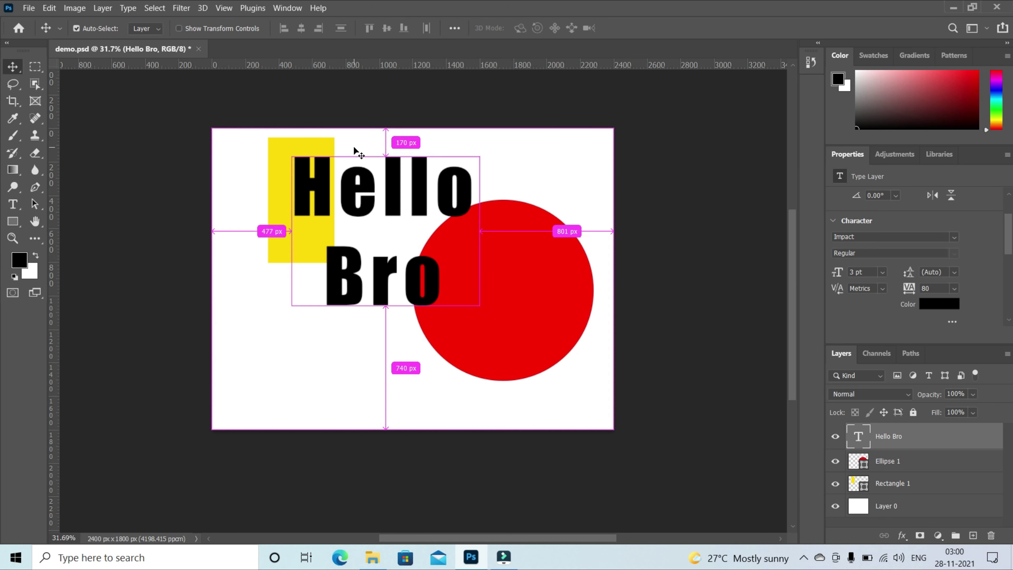
# Undo the addition of the Bro line, and move the Hello text slightly down and to the right
pyautogui.hotkey('ctrl', 'z')
pyautogui.hotkey('ctrl', 'z')
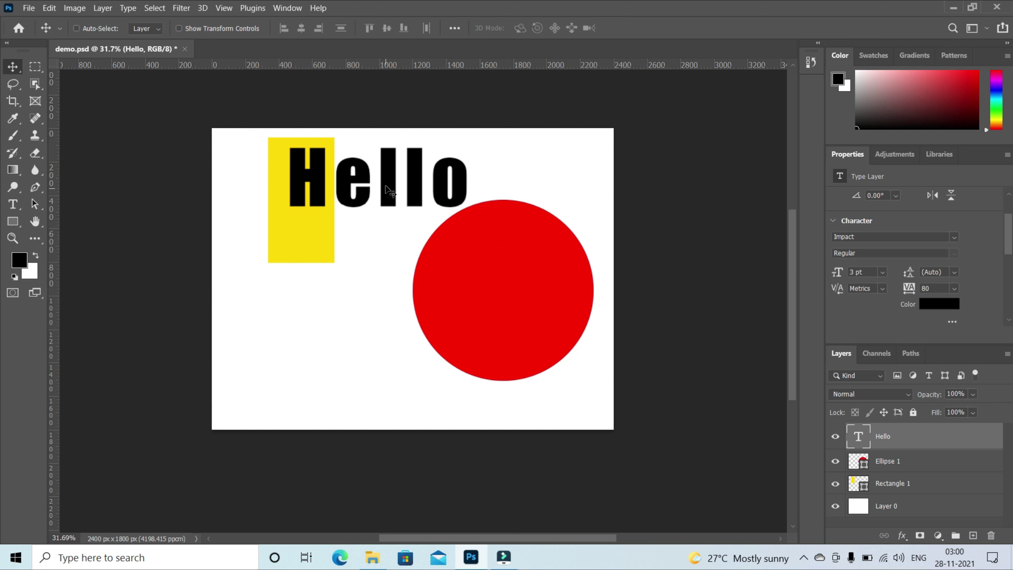
pyautogui.click(386, 169)
pyautogui.moveTo(389, 186); pyautogui.dragTo(405, 194)
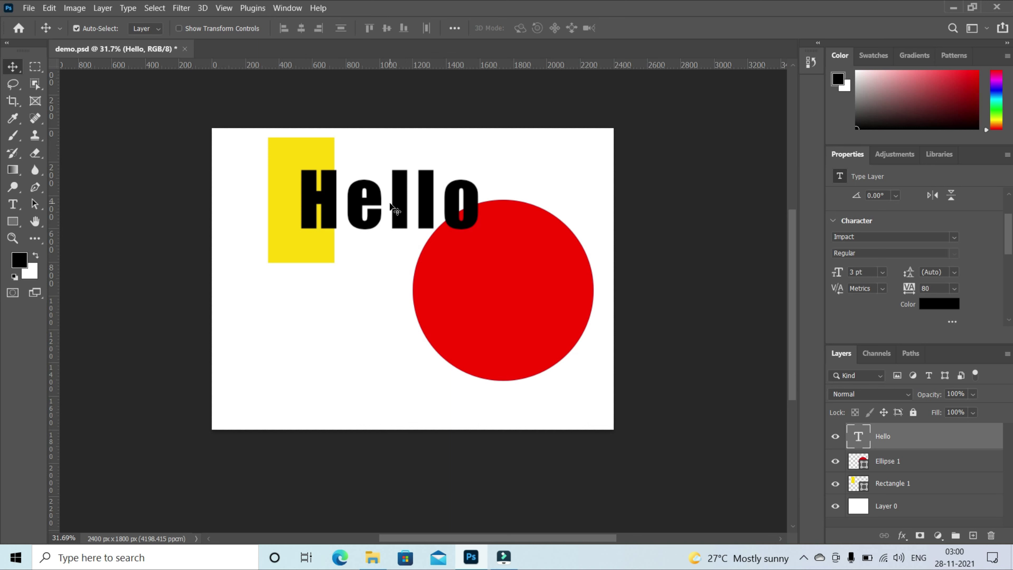
pyautogui.press('ctrl')
# Change the Hello text colour to bright green, 00ff12
pyautogui.click(933, 304)
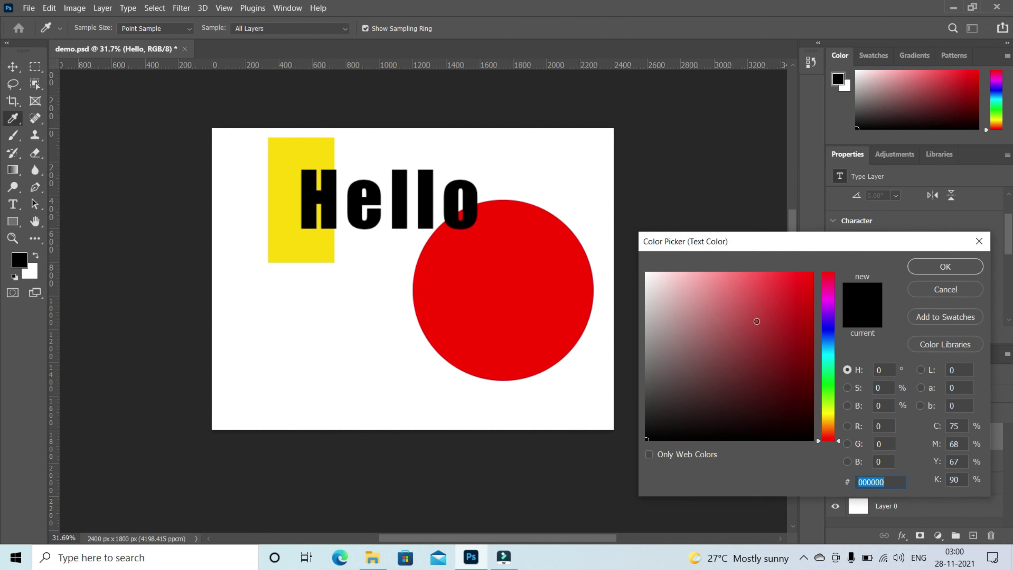
pyautogui.moveTo(755, 321); pyautogui.dragTo(832, 242)
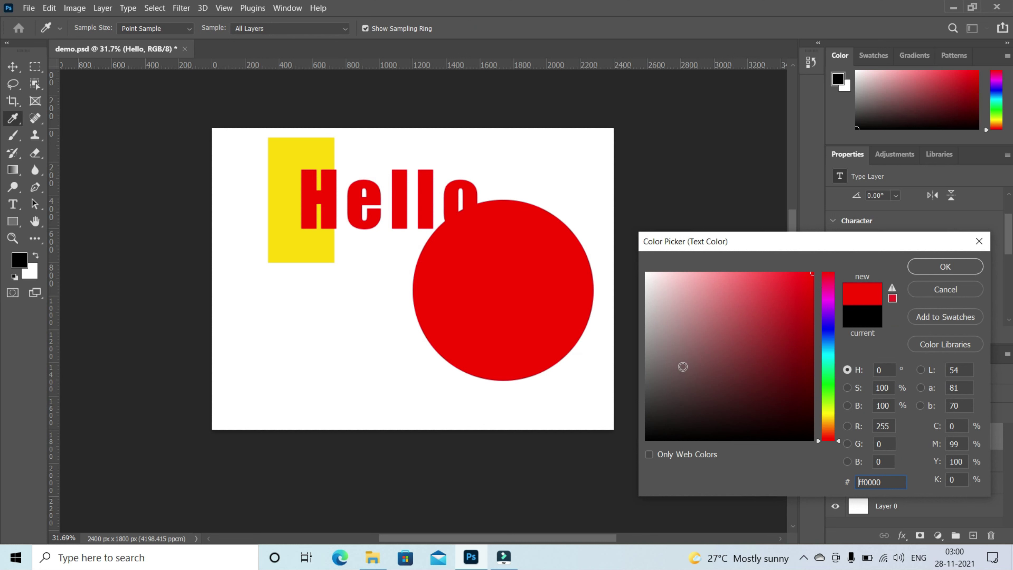
pyautogui.moveTo(828, 335); pyautogui.dragTo(829, 410)
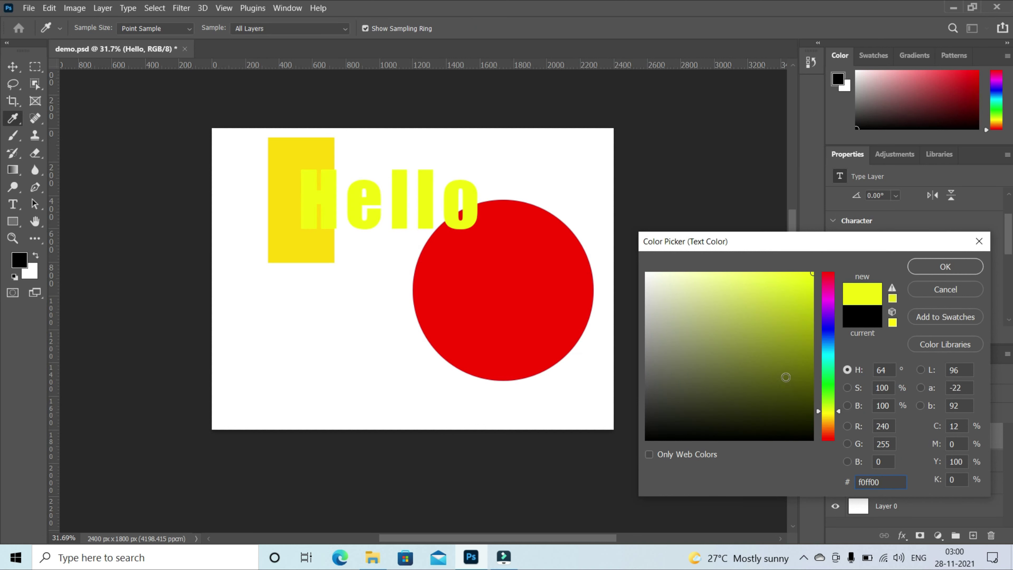
pyautogui.moveTo(781, 377)
pyautogui.mouseDown()
pyautogui.moveTo(812, 314)
pyautogui.moveTo(829, 326)
pyautogui.moveTo(830, 277)
pyautogui.moveTo(824, 392)
pyautogui.moveTo(827, 362)
pyautogui.moveTo(784, 357)
pyautogui.moveTo(815, 395)
pyautogui.moveTo(792, 439)
pyautogui.mouseUp()
pyautogui.click(812, 273)
pyautogui.click(828, 435)
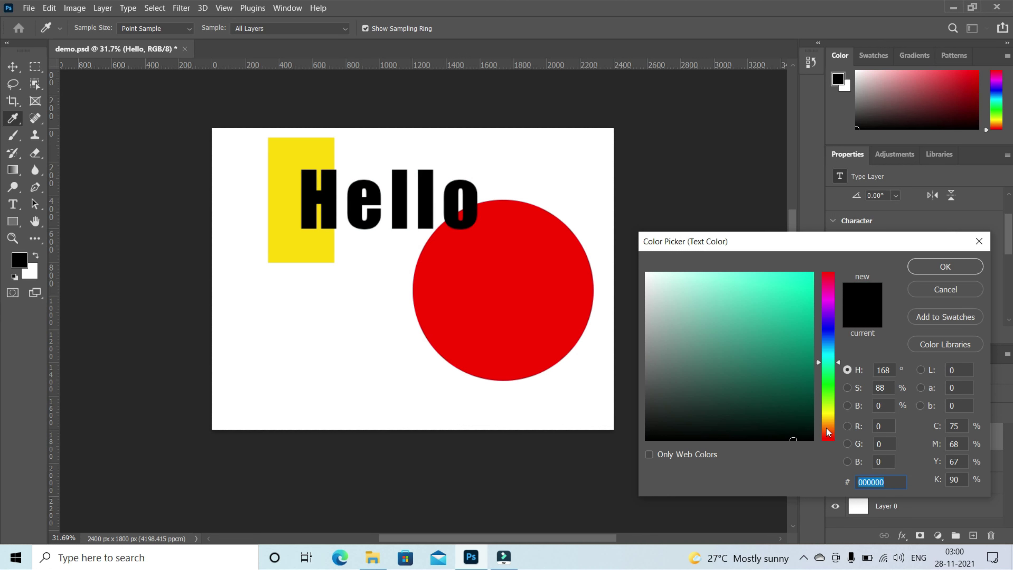
pyautogui.moveTo(798, 346); pyautogui.dragTo(842, 253)
pyautogui.moveTo(829, 351); pyautogui.dragTo(829, 359)
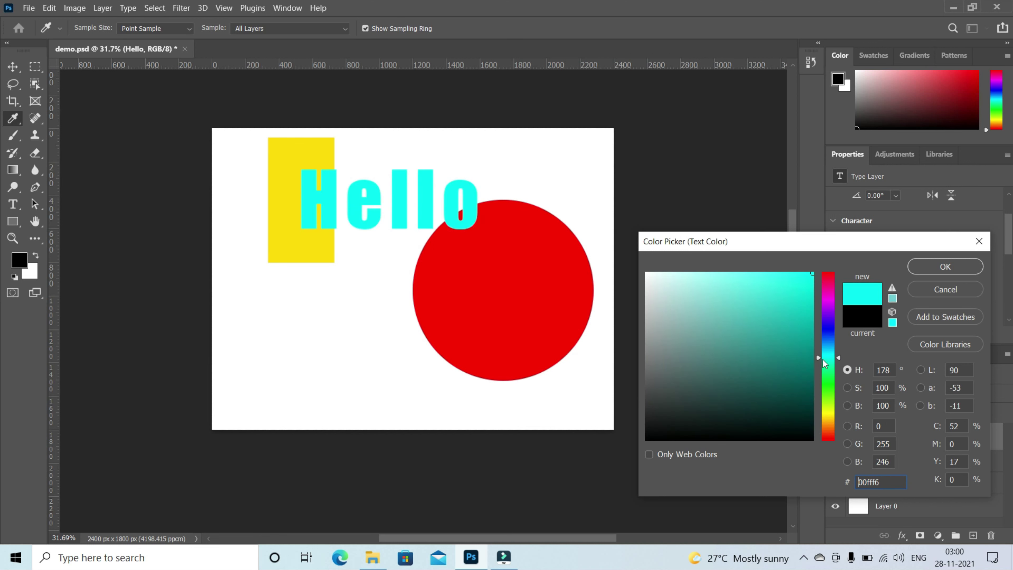
pyautogui.moveTo(826, 323); pyautogui.dragTo(829, 382)
pyautogui.click(924, 272)
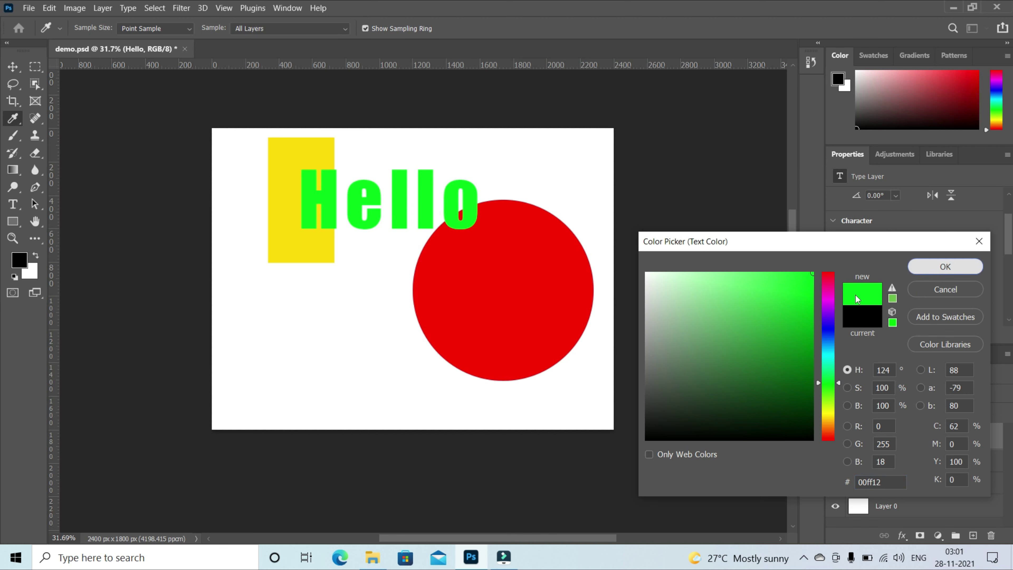
# Move the Hello text down and to the left so it overlaps the rectangle's lower edge and the circle's left edge
pyautogui.moveTo(353, 199); pyautogui.dragTo(311, 266)
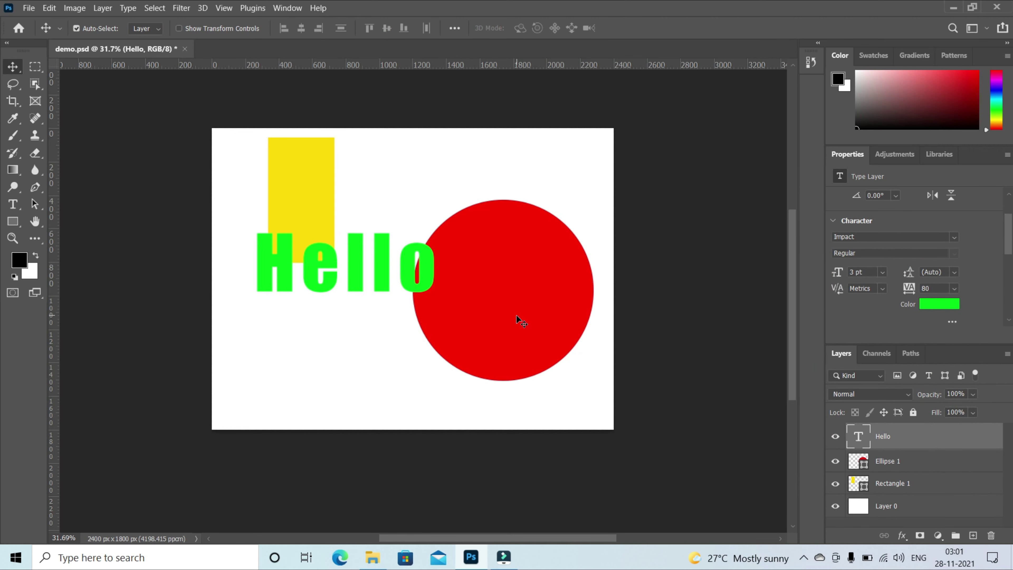
pyautogui.scroll(-4, 508, 320)
pyautogui.scroll(4, 507, 320)
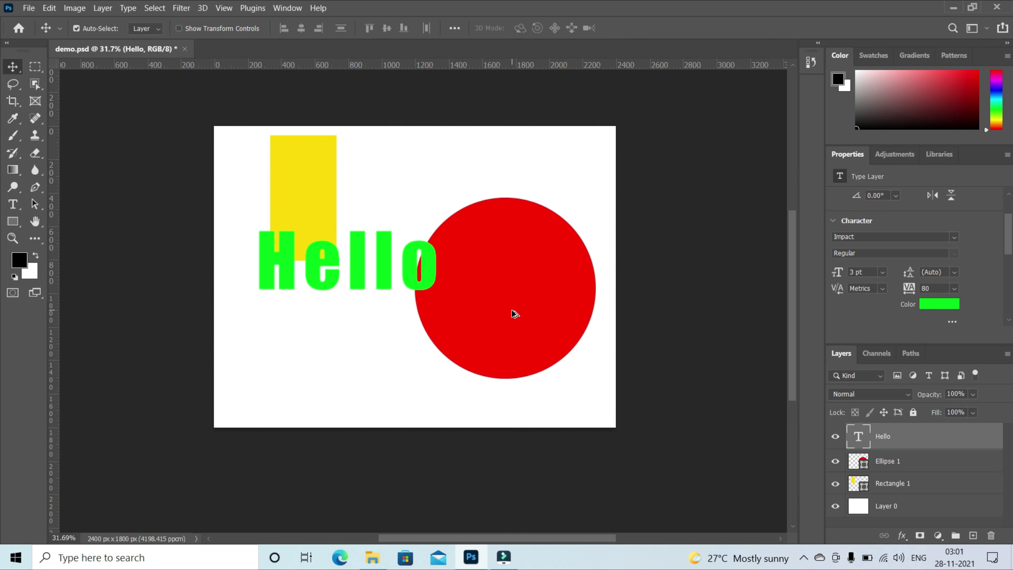
# Add three empty layers above the Hello text layer and select the lowest of them, Layer 1
pyautogui.click(973, 535)
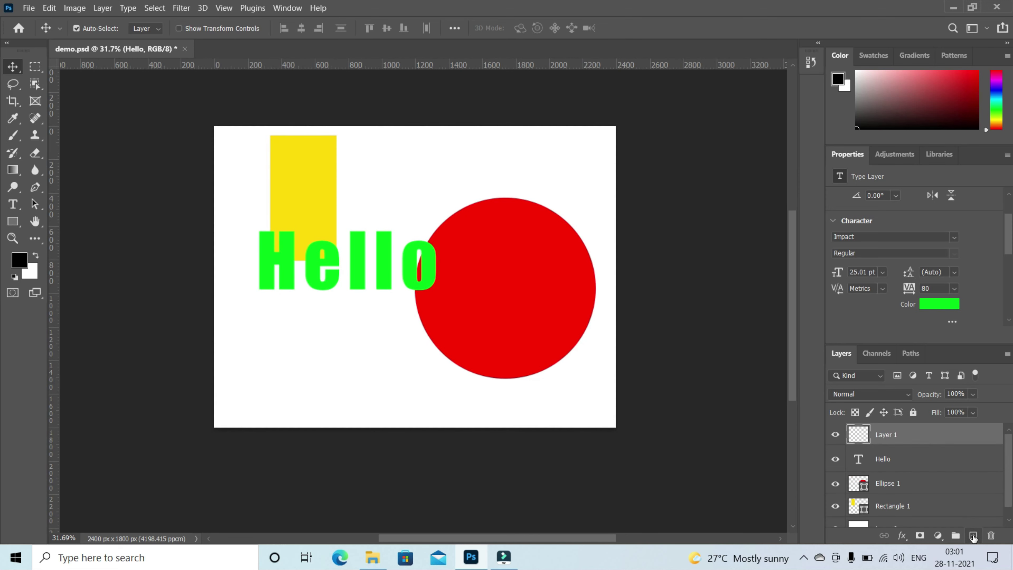
pyautogui.click(973, 535)
pyautogui.click(891, 456)
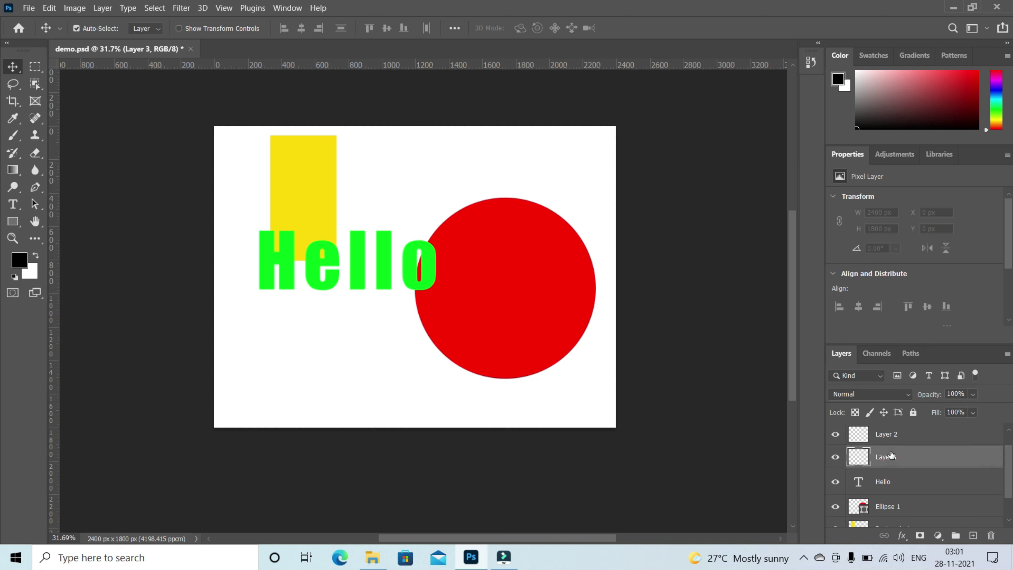
pyautogui.scroll(-2, 920, 487)
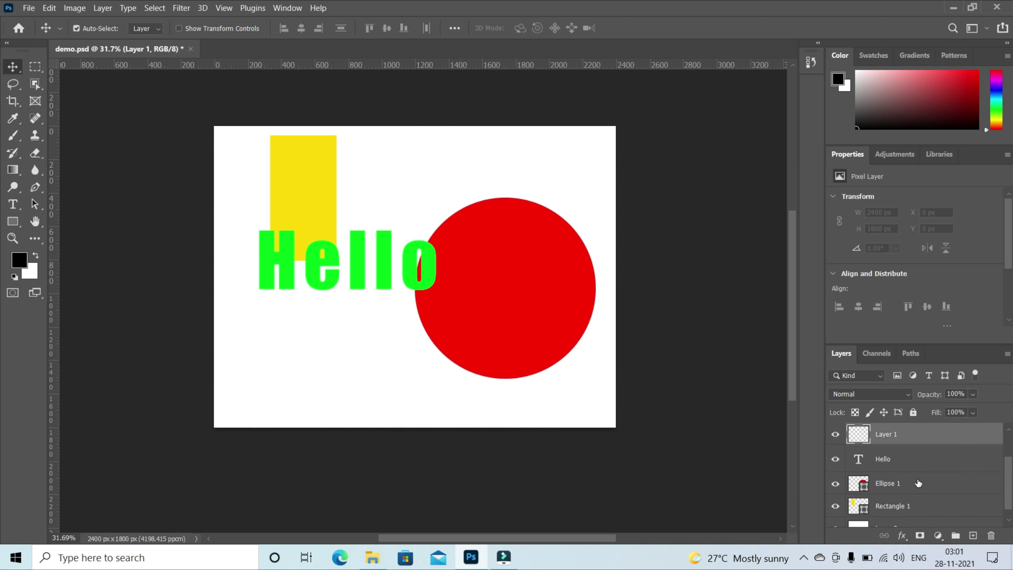
pyautogui.scroll(1, 913, 499)
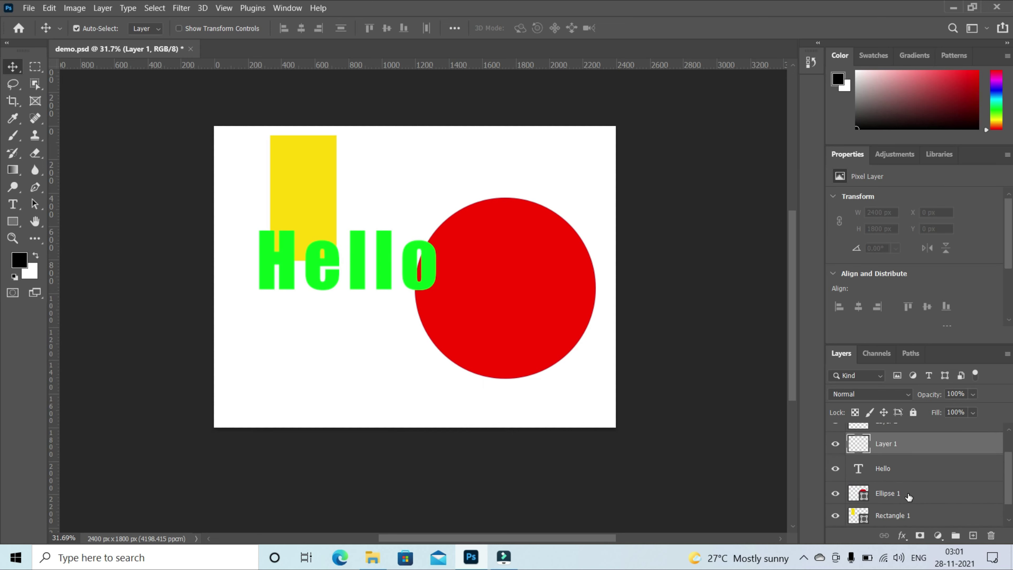
# Add a Hue/Saturation adjustment layer above Layer 1 with hue +24 and saturation -23
pyautogui.click(937, 536)
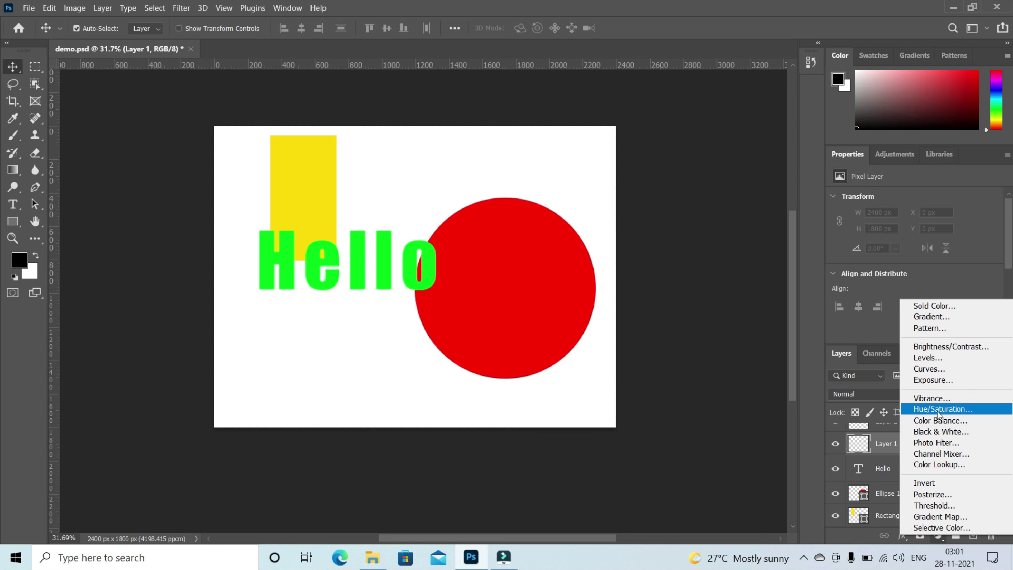
pyautogui.click(950, 413)
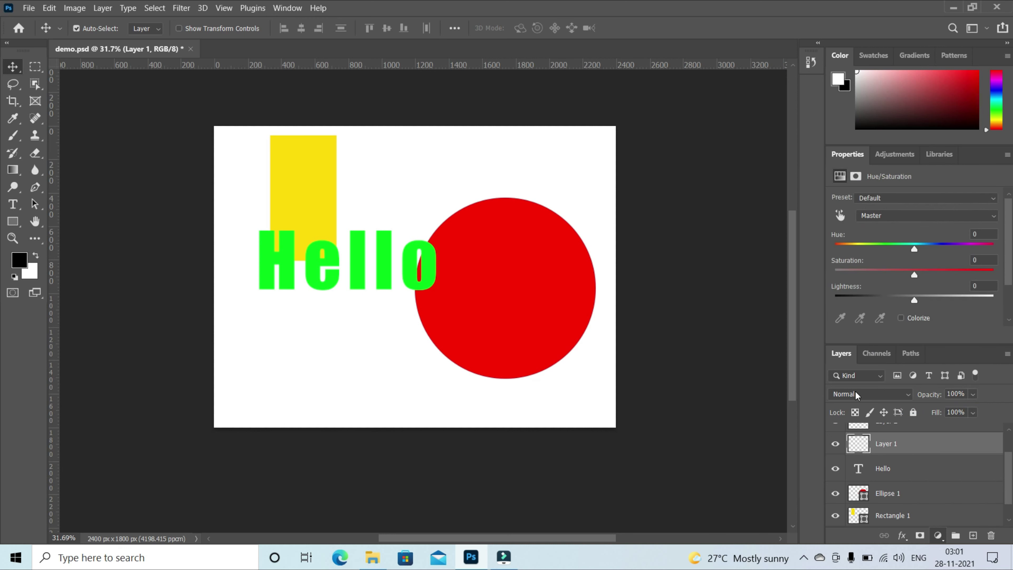
pyautogui.moveTo(914, 249); pyautogui.dragTo(897, 276)
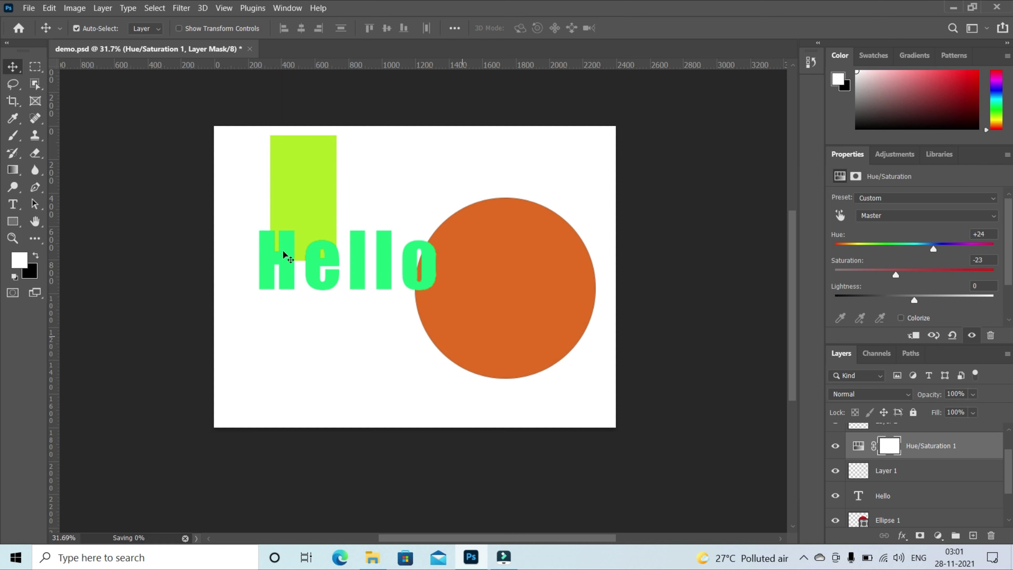
# Move the Hello text up beside the rectangle, and shift the circle up and left to about X 944.5 px, Y 359.5 px
pyautogui.click(350, 265)
pyautogui.moveTo(352, 289); pyautogui.dragTo(433, 218)
pyautogui.moveTo(483, 286); pyautogui.dragTo(440, 306)
pyautogui.moveTo(512, 319); pyautogui.dragTo(509, 284)
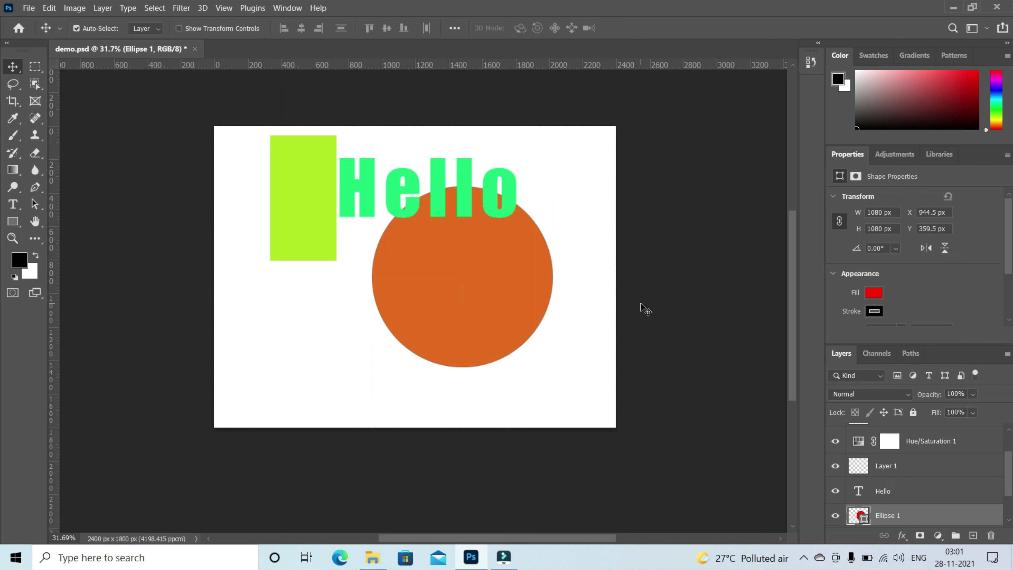
# Save the document and export it as demo.jpg in JPG format with Great quality to the Python Full Stack Developement folder
pyautogui.hotkey('ctrl', 's')
pyautogui.scroll(-3, 937, 474)
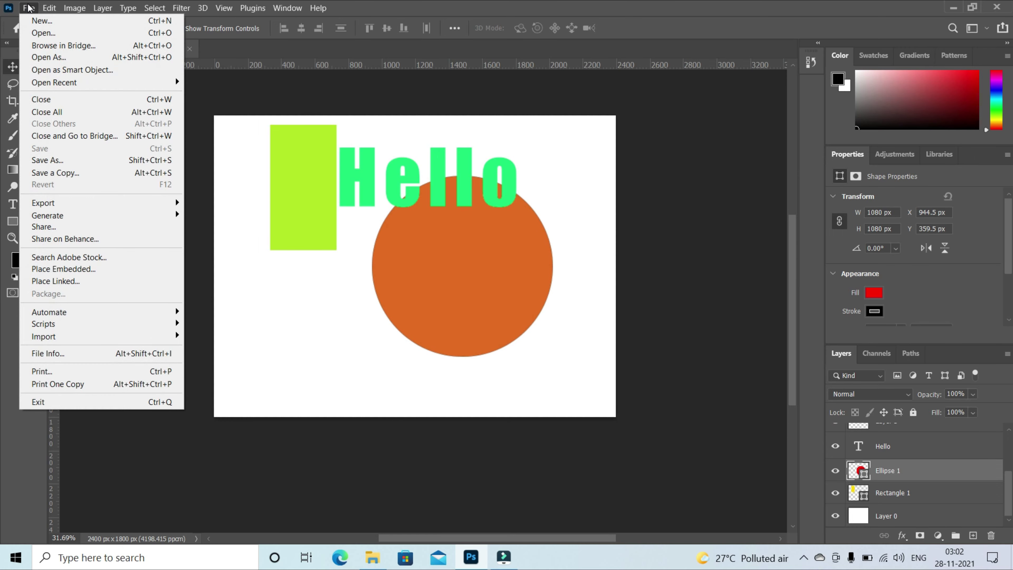
pyautogui.moveTo(29, 210)
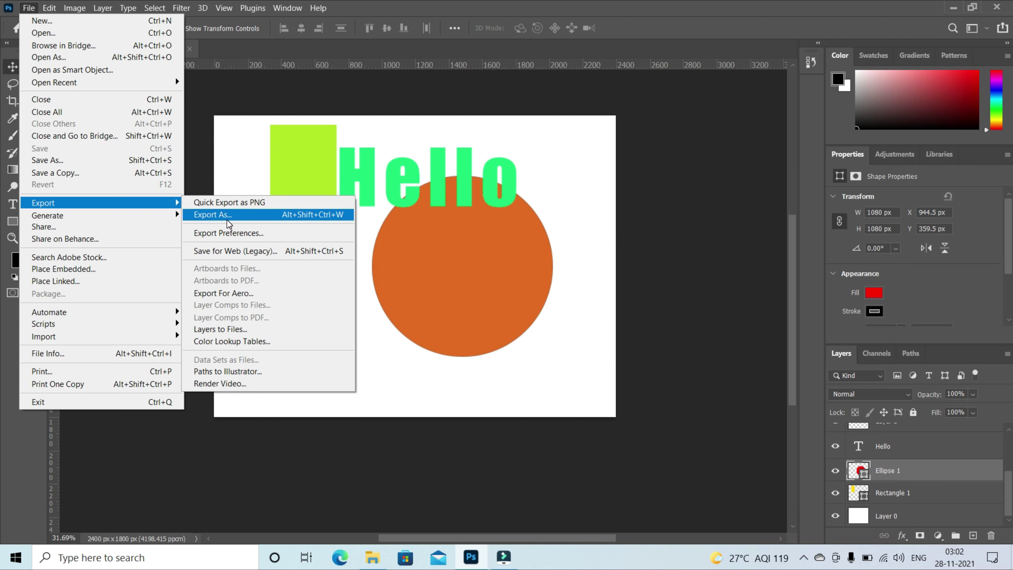
pyautogui.click(222, 216)
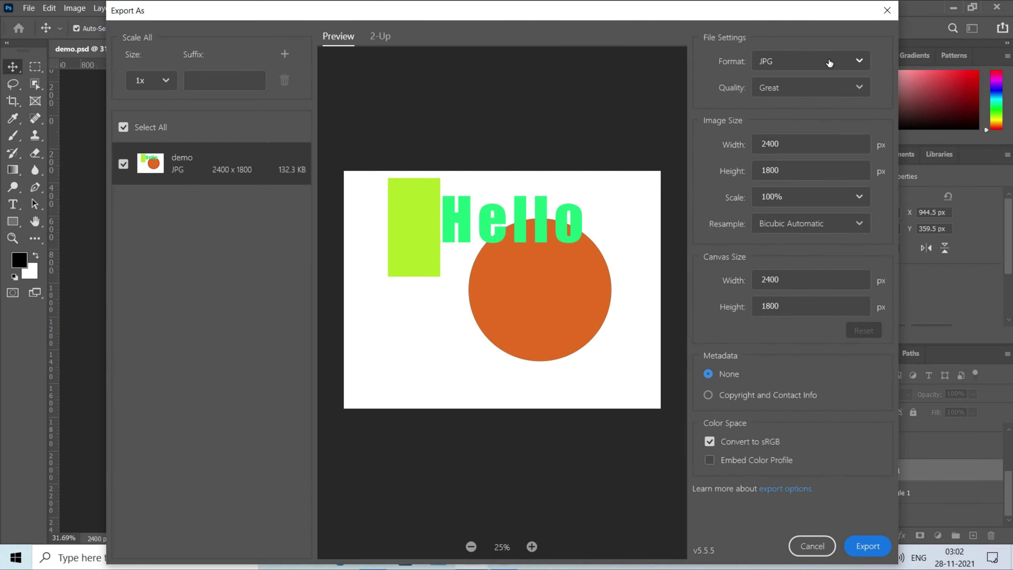
pyautogui.click(829, 63)
pyautogui.click(828, 60)
pyautogui.click(809, 90)
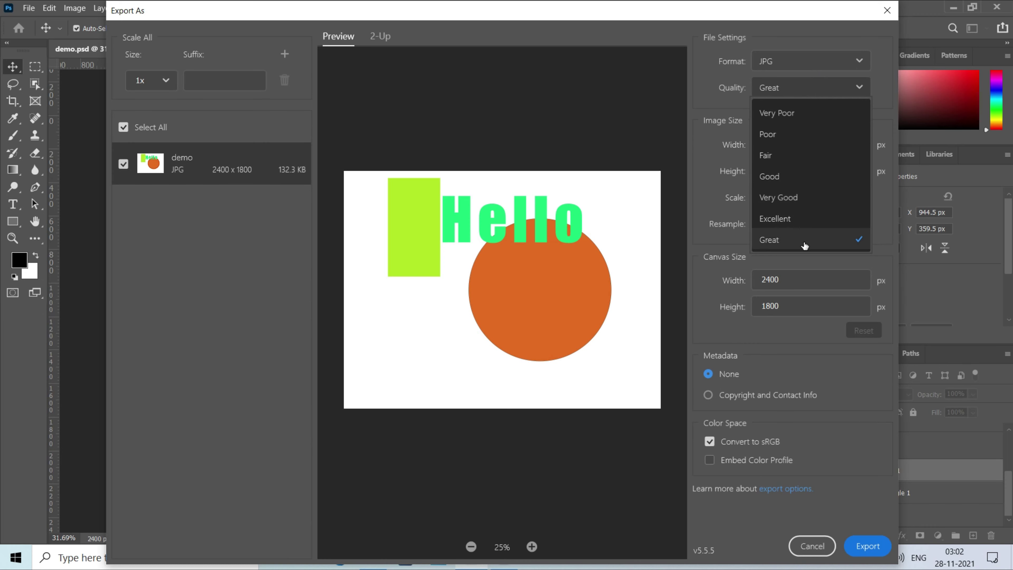
pyautogui.click(885, 83)
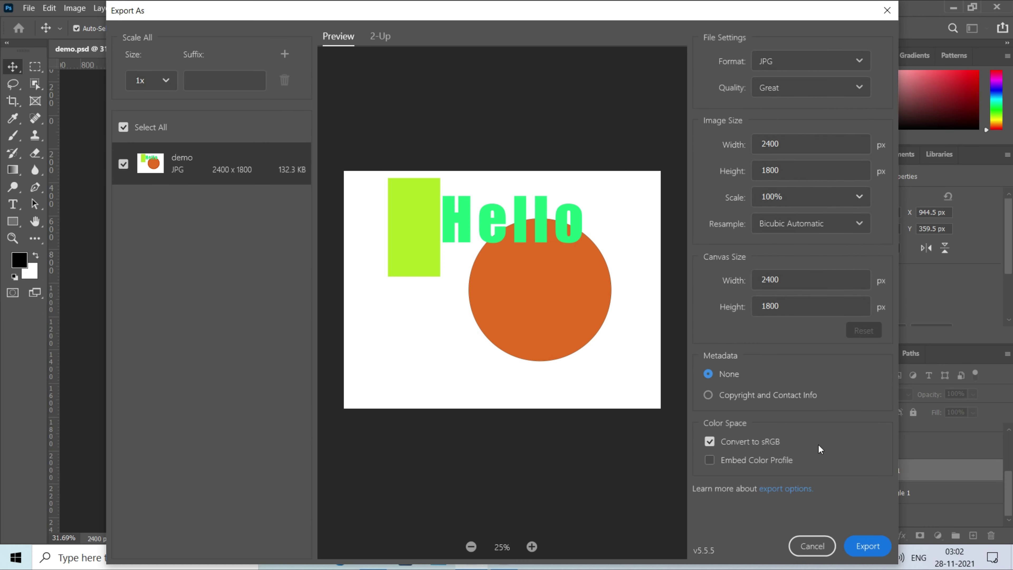
pyautogui.click(872, 549)
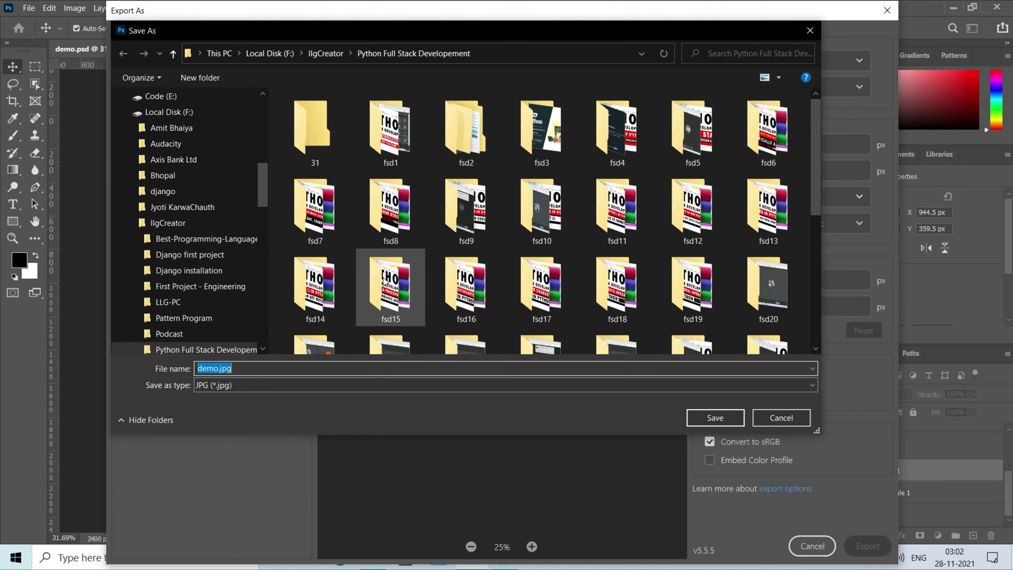
pyautogui.click(699, 422)
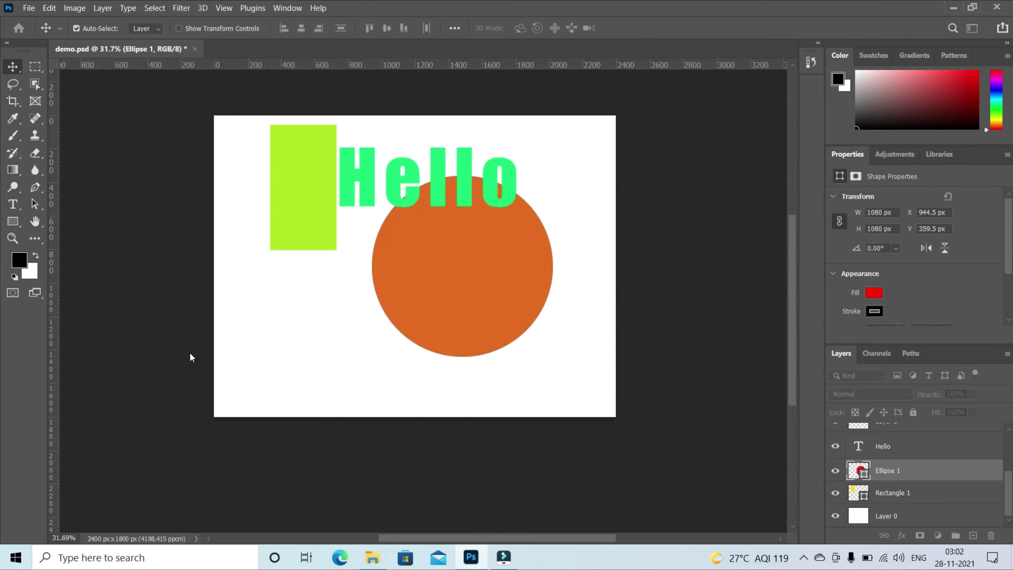
# Open the exported demo.jpg from File Explorer in Photos, examine the image up close, and return to Photoshop
pyautogui.hotkey('alt', 'Tab')
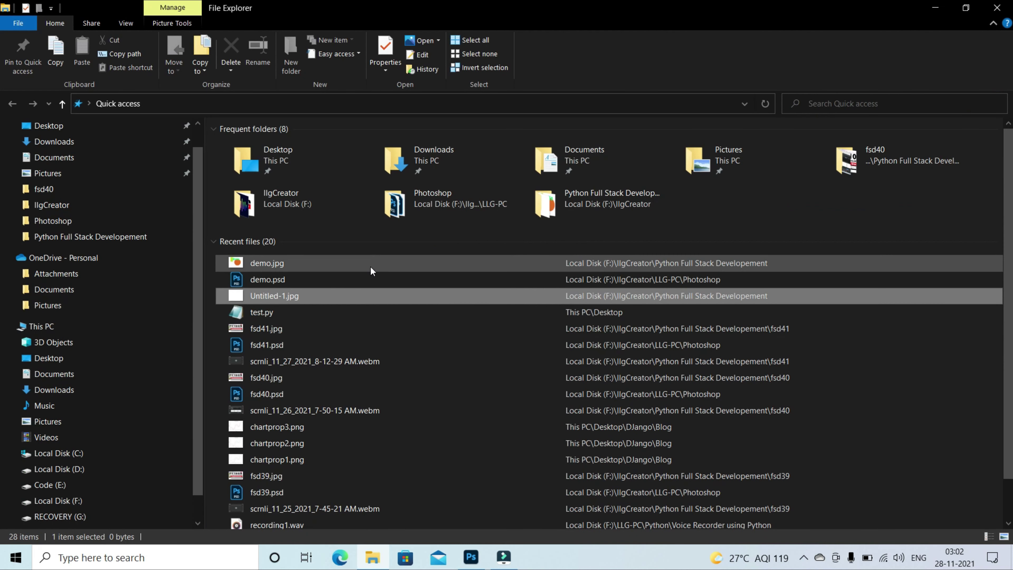
pyautogui.click(291, 263)
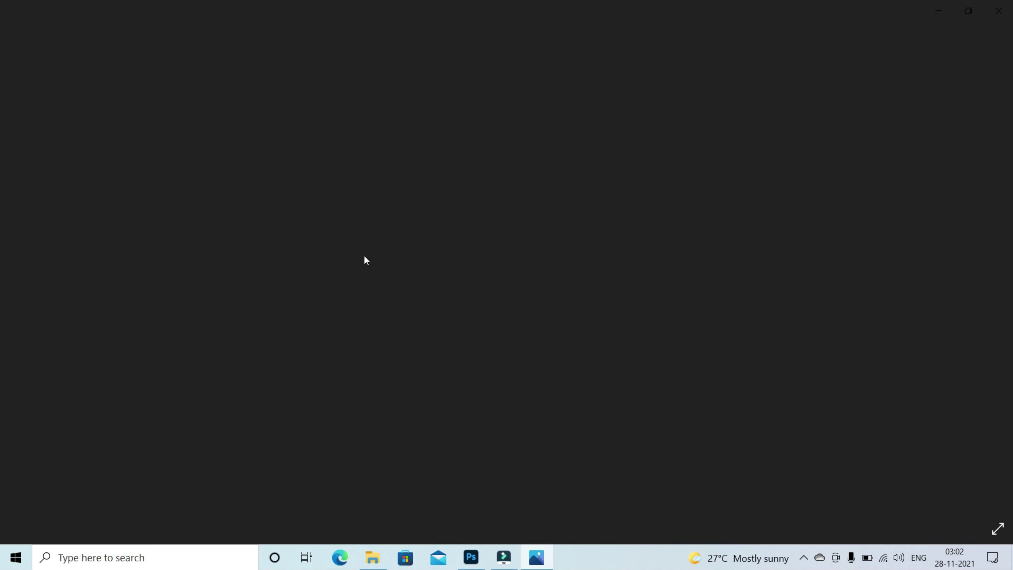
pyautogui.scroll(2, 649, 208)
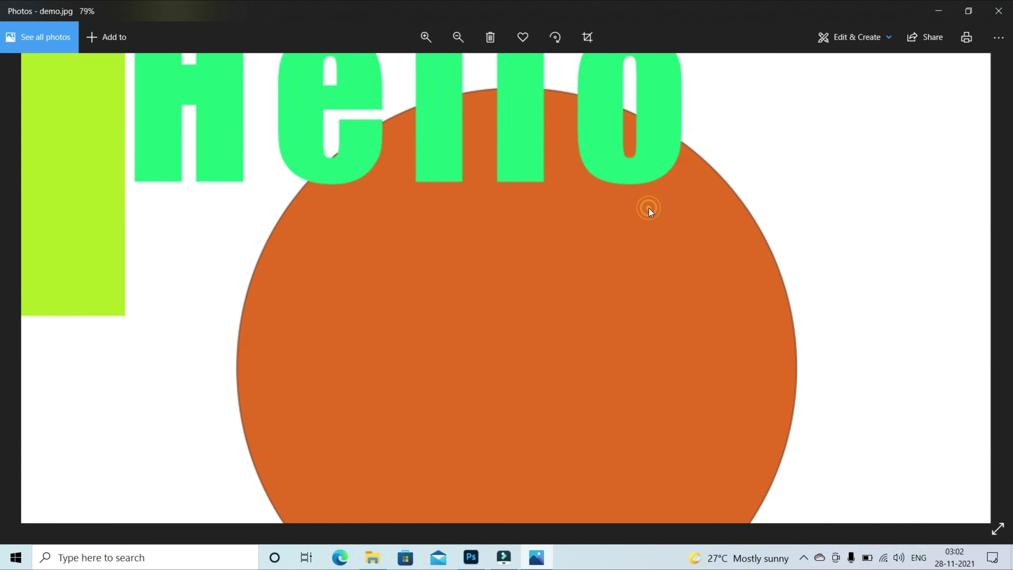
pyautogui.scroll(-2, 638, 207)
pyautogui.scroll(2, 346, 163)
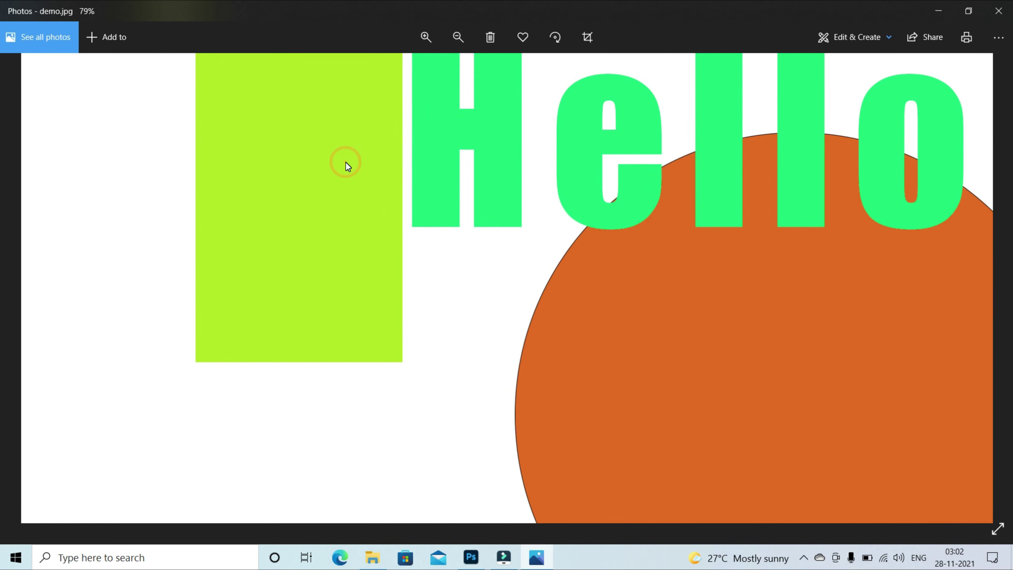
pyautogui.scroll(-2, 346, 163)
pyautogui.scroll(2, 538, 172)
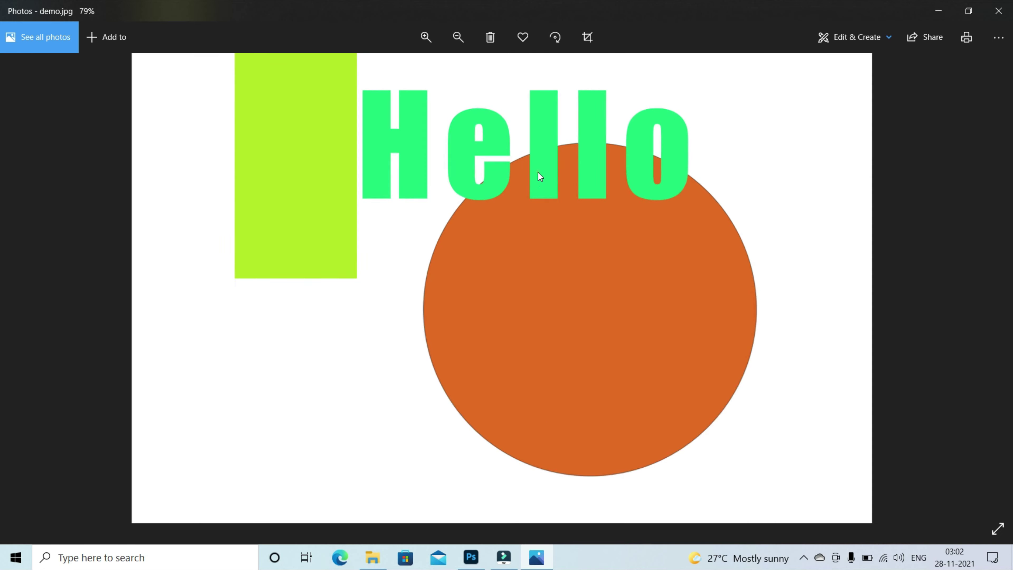
pyautogui.scroll(-2, 537, 174)
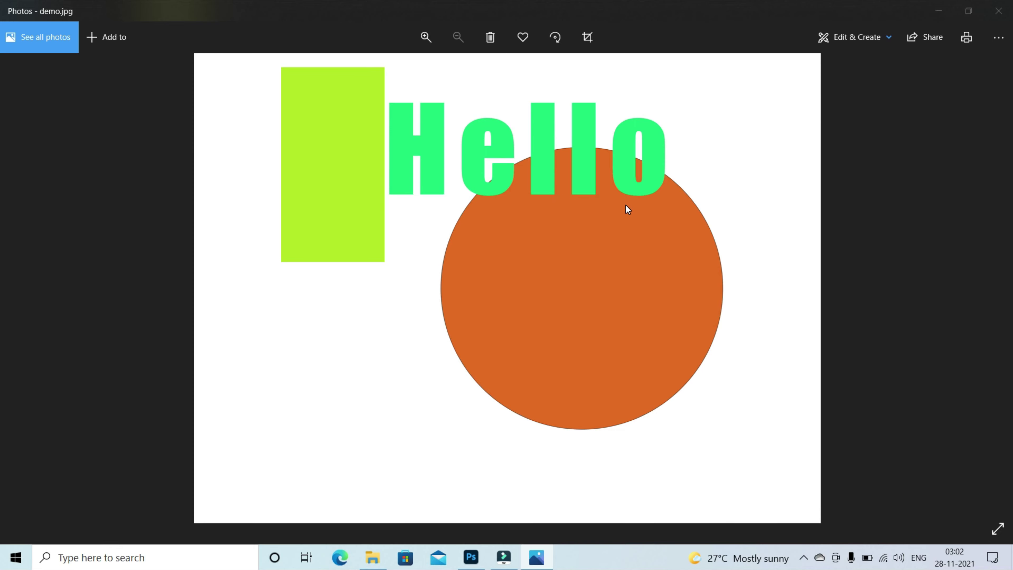
pyautogui.hotkey('alt', 'Tab')
pyautogui.hotkey('alt', 'Tab')
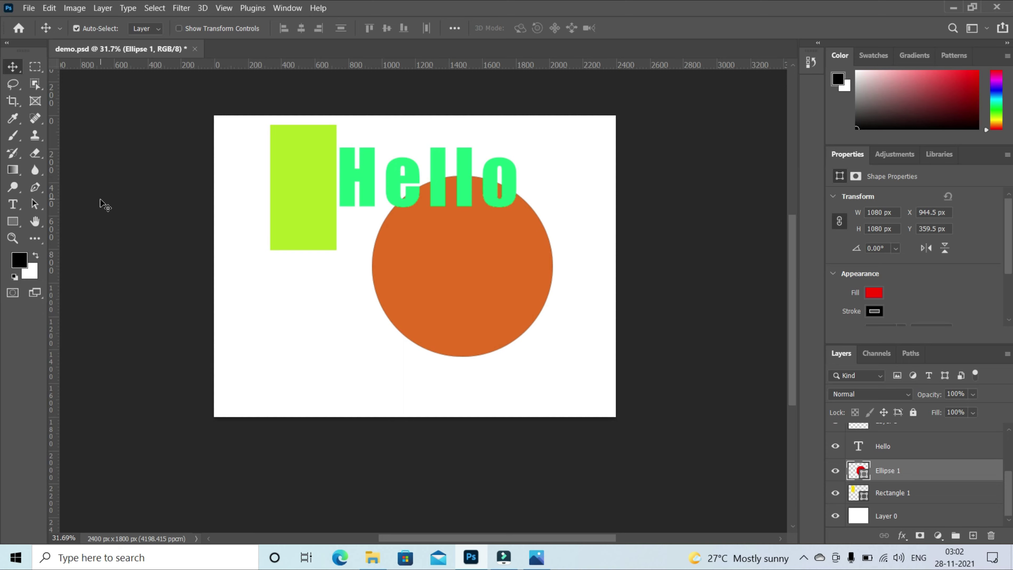
# Place the colourful programming keyboard picture from the Photoshop folder into demo.psd as an embedded image
pyautogui.click(82, 8)
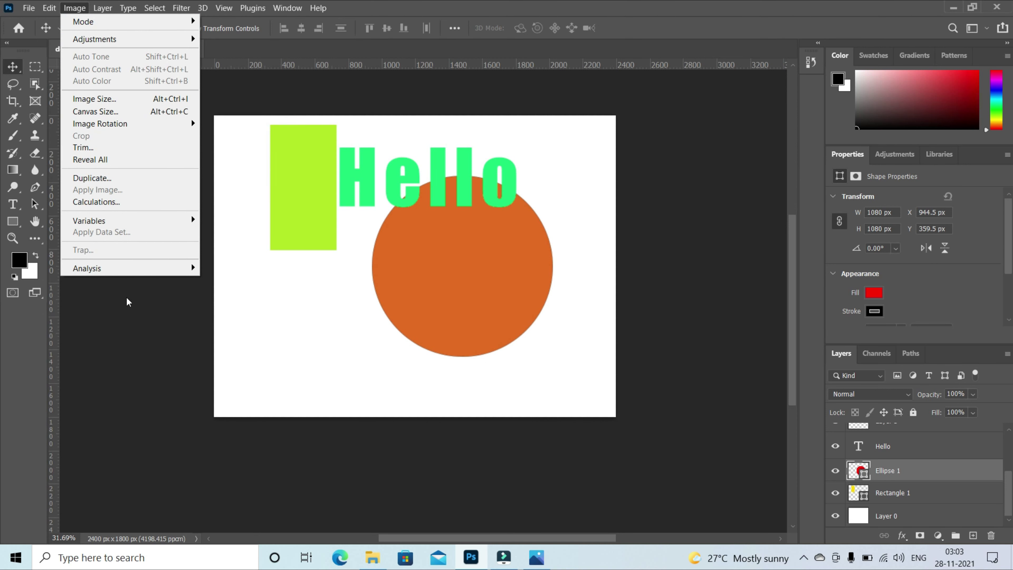
pyautogui.click(119, 313)
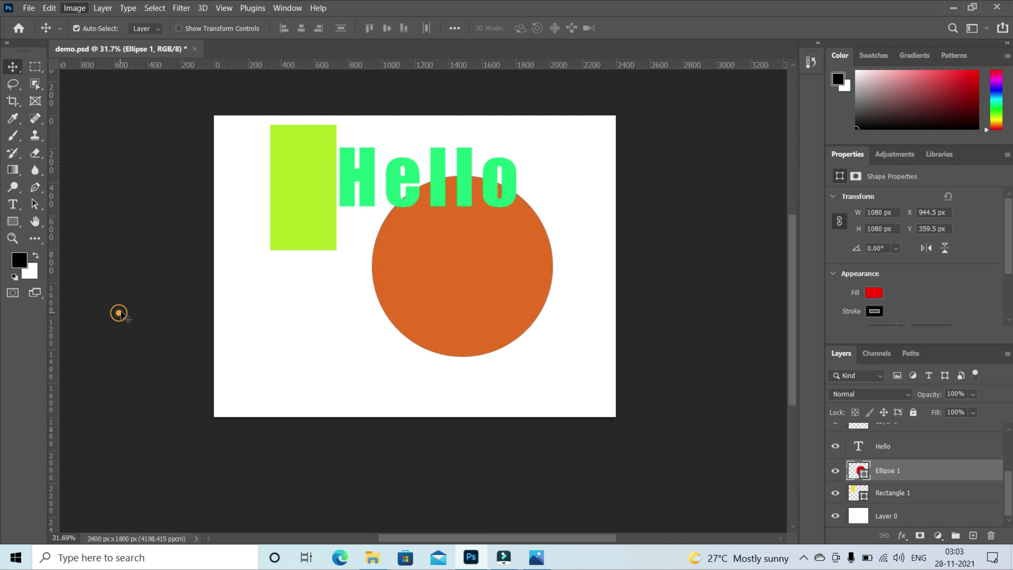
pyautogui.click(34, 6)
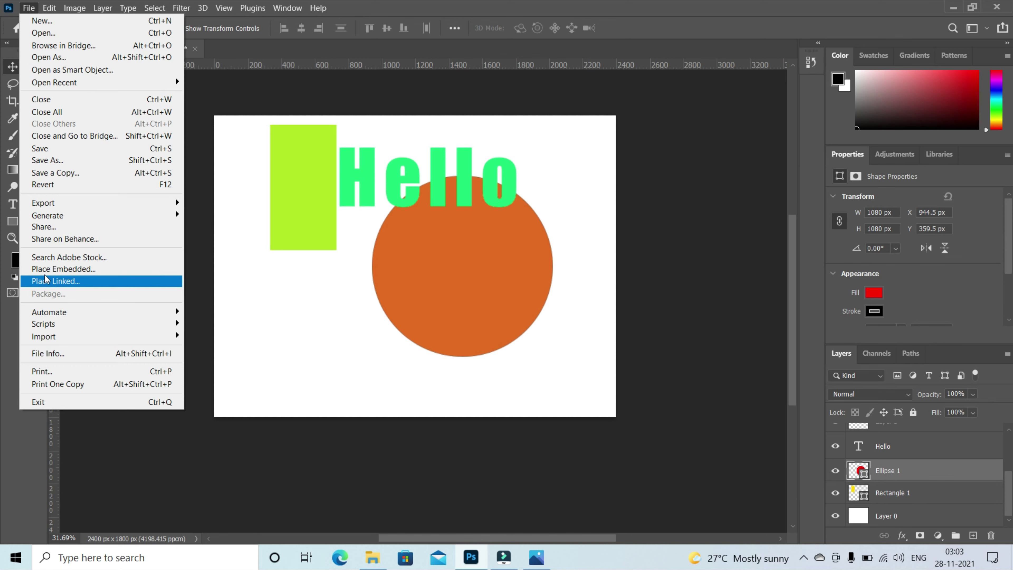
pyautogui.click(79, 269)
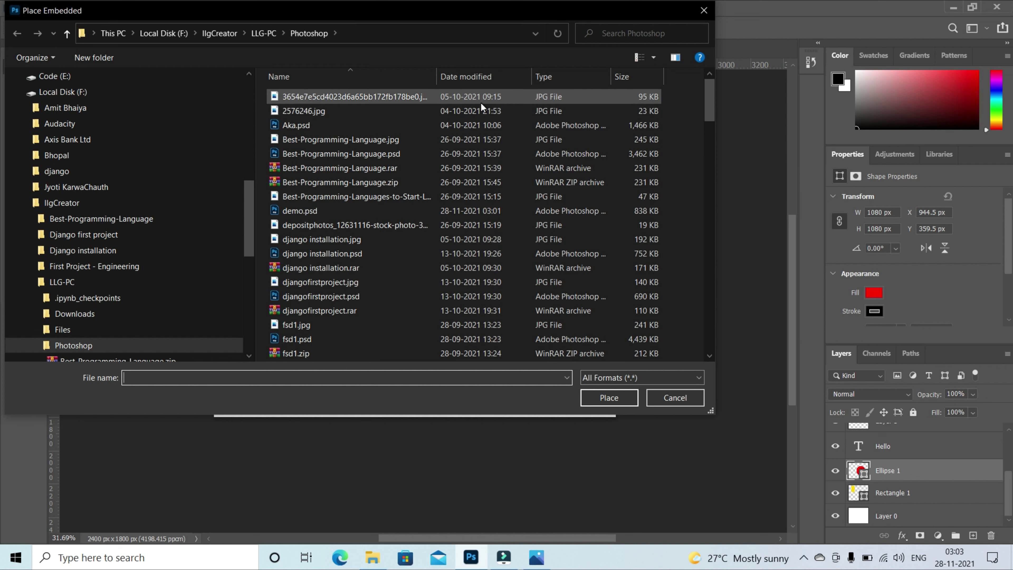
pyautogui.click(303, 98)
pyautogui.scroll(4, 303, 98)
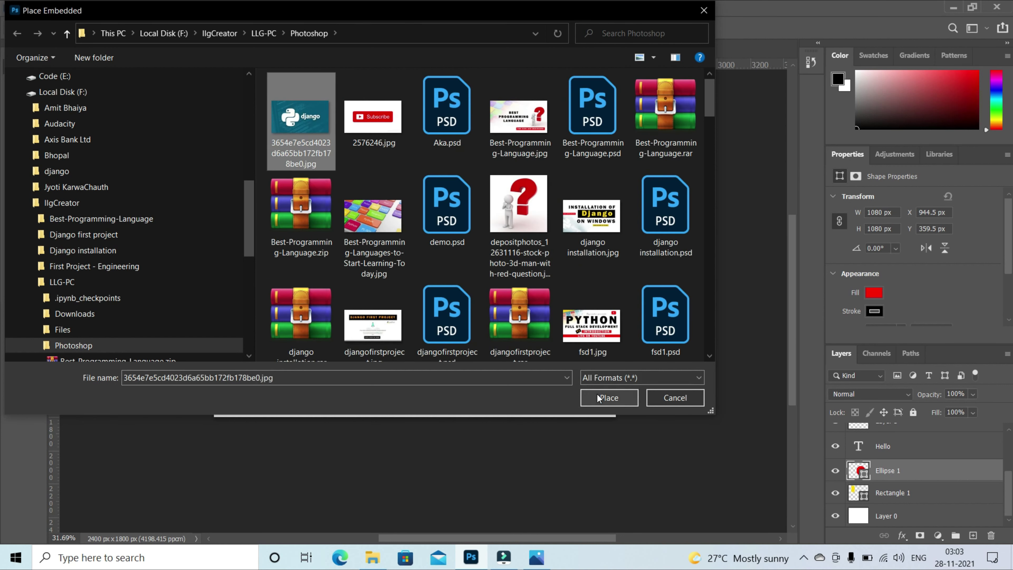
pyautogui.click(379, 223)
pyautogui.click(603, 400)
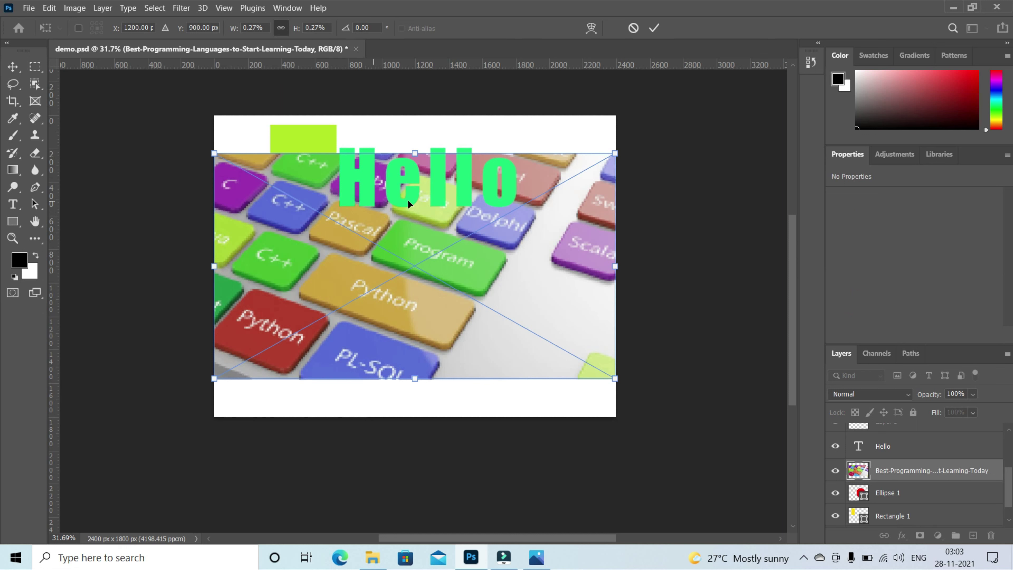
# Commit the placed keyboard image and shift it down to about Y 278 px
pyautogui.click(28, 8)
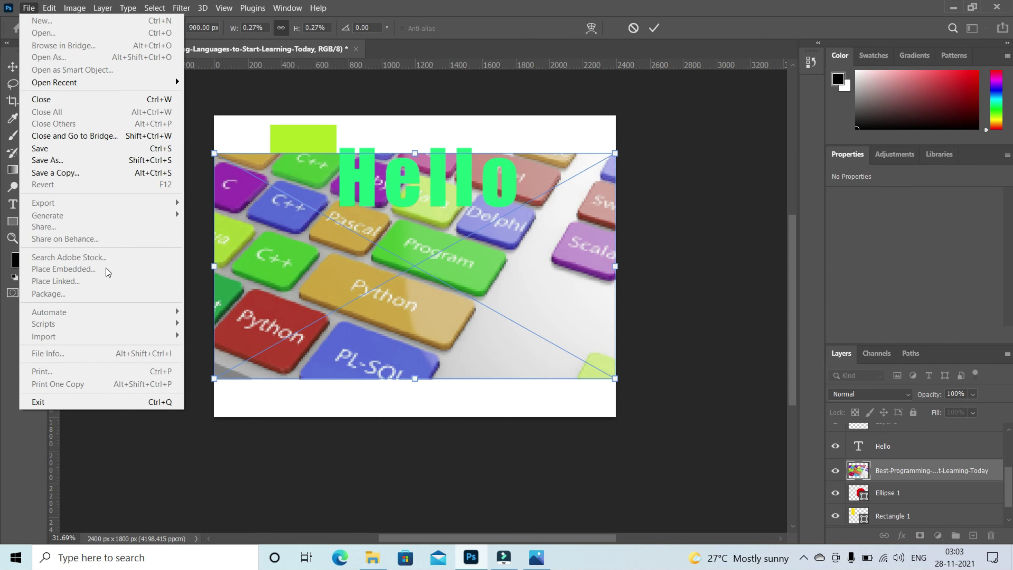
pyautogui.click(361, 228)
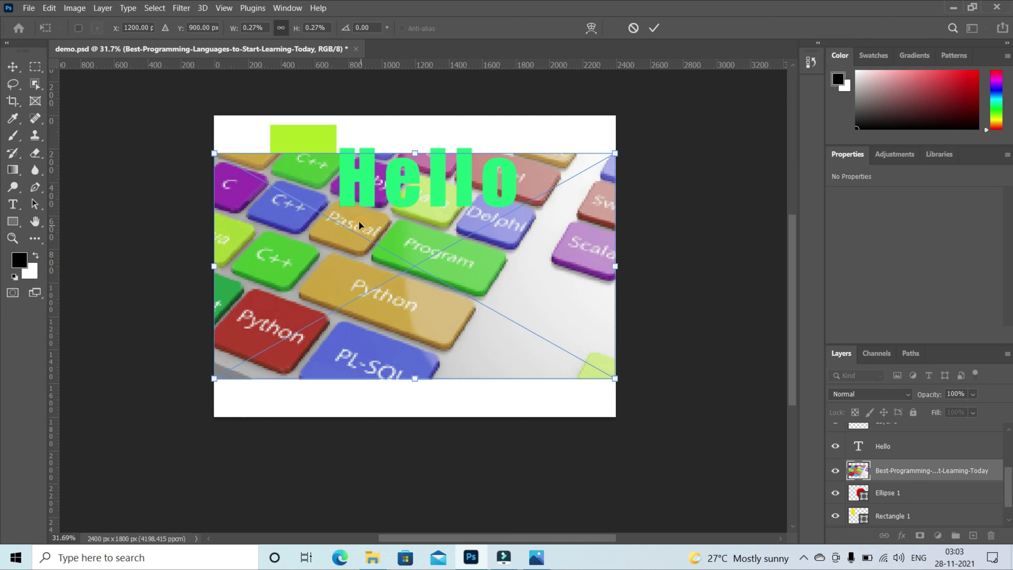
pyautogui.click(12, 70)
pyautogui.moveTo(457, 290)
pyautogui.mouseDown()
pyautogui.moveTo(461, 324)
pyautogui.moveTo(459, 307)
pyautogui.mouseUp()
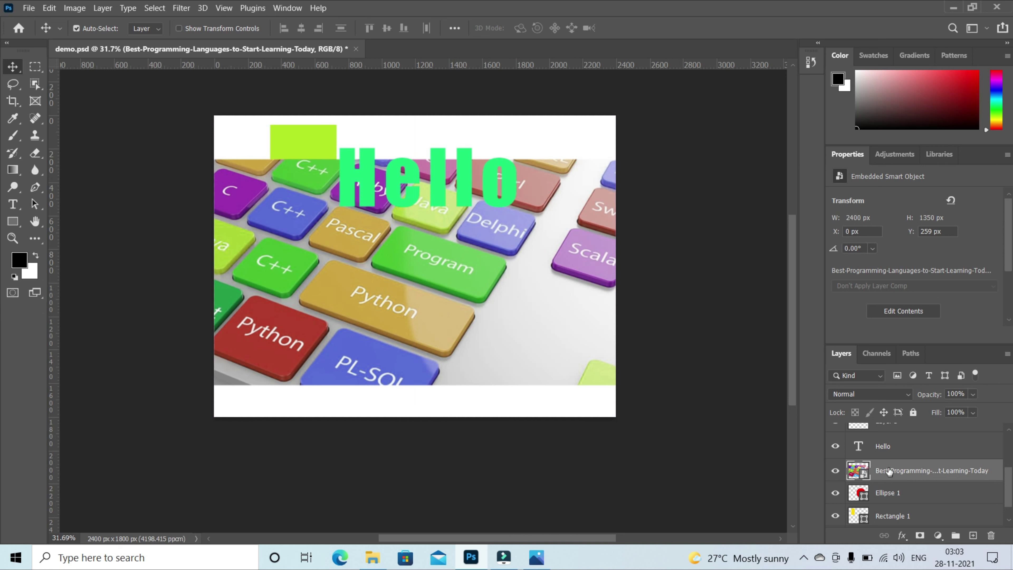
pyautogui.click(886, 447)
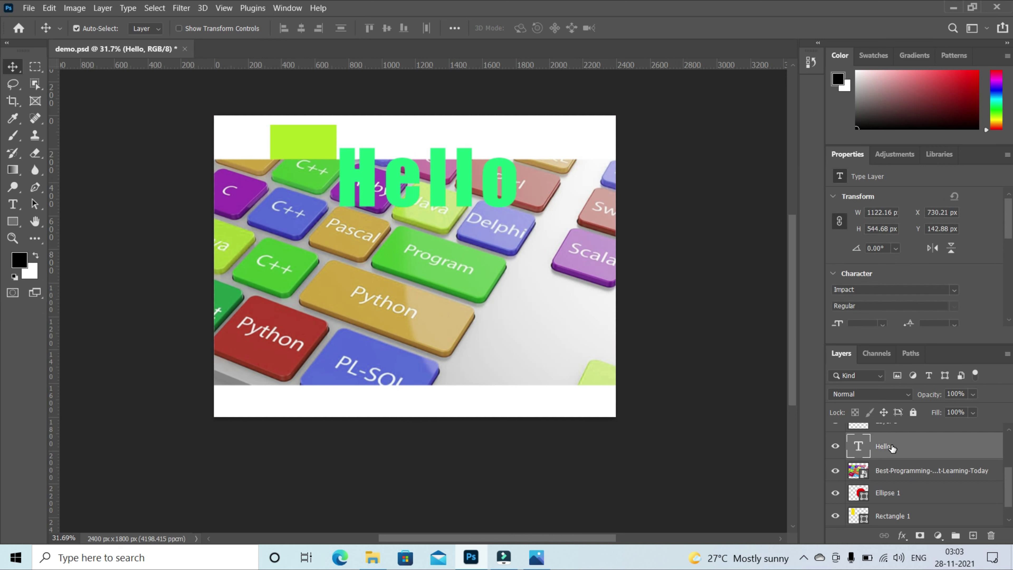
pyautogui.moveTo(400, 259)
pyautogui.mouseDown()
pyautogui.moveTo(395, 231)
pyautogui.moveTo(395, 254)
pyautogui.mouseUp()
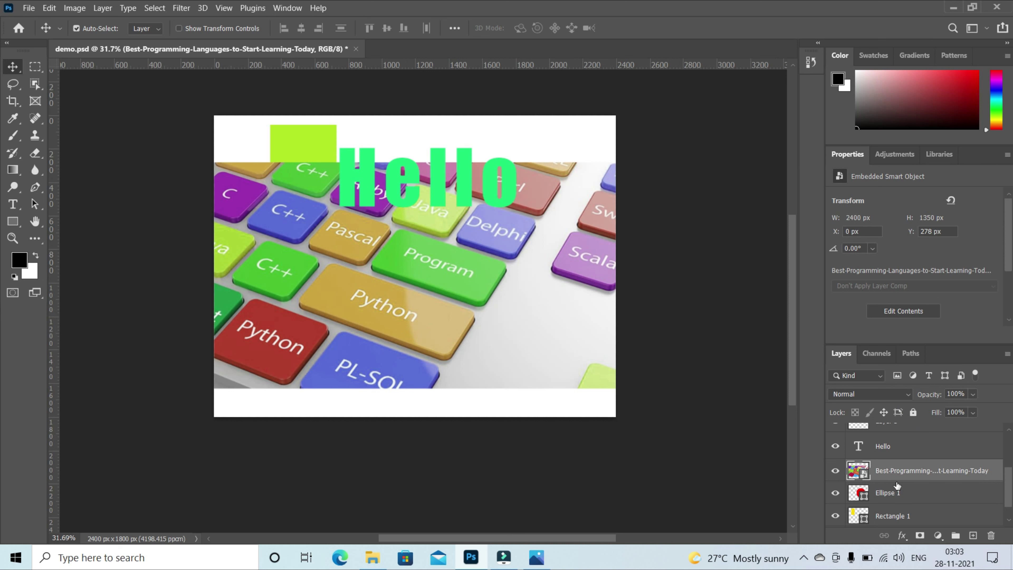
# Move the keyboard image layer above Hue/Saturation 1, directly below Layer 2
pyautogui.moveTo(905, 476); pyautogui.dragTo(941, 498)
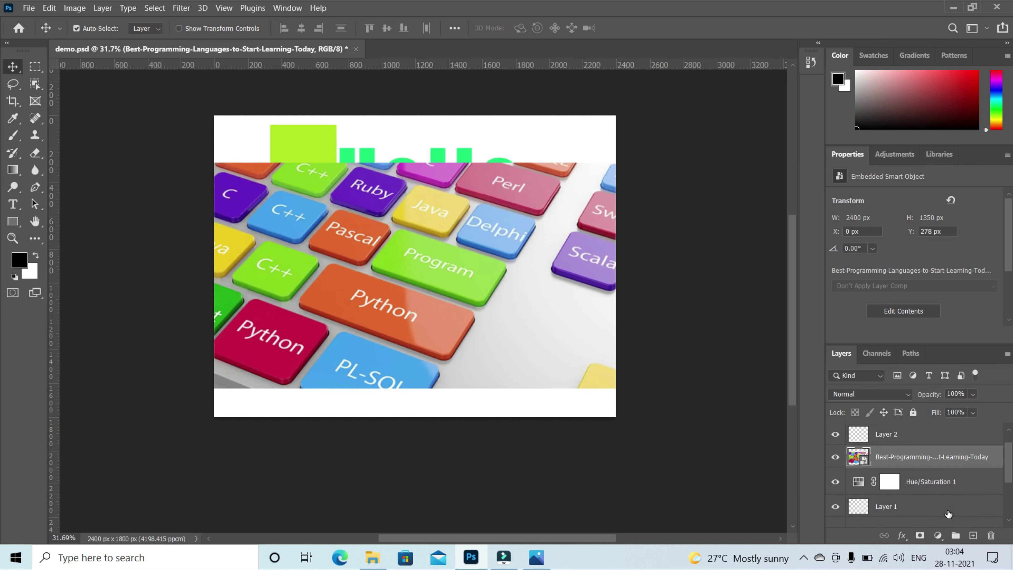
pyautogui.moveTo(394, 239)
pyautogui.mouseDown()
pyautogui.moveTo(442, 262)
pyautogui.moveTo(393, 236)
pyautogui.mouseUp()
pyautogui.hotkey('ctrl', 't')
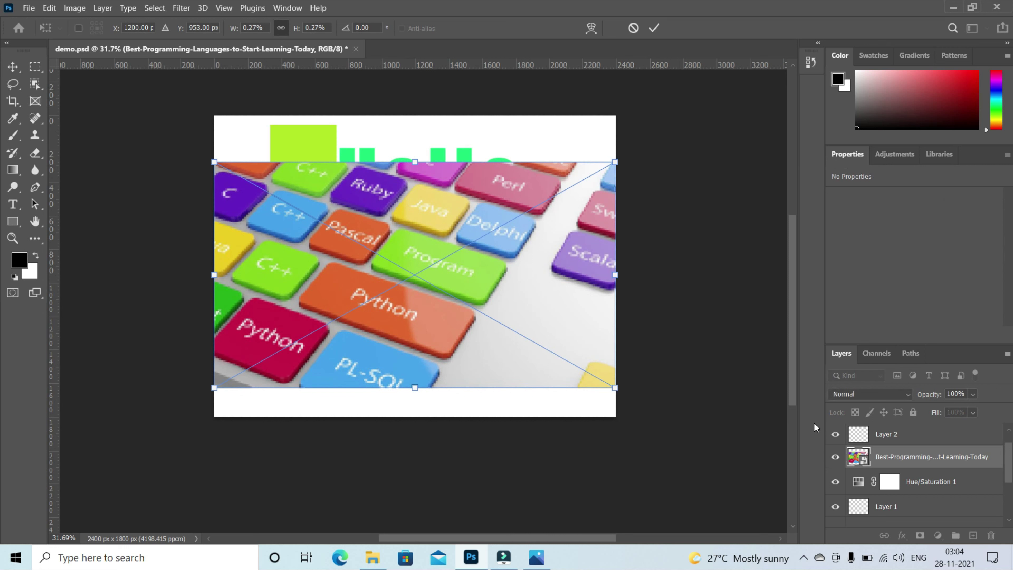
pyautogui.press('Return')
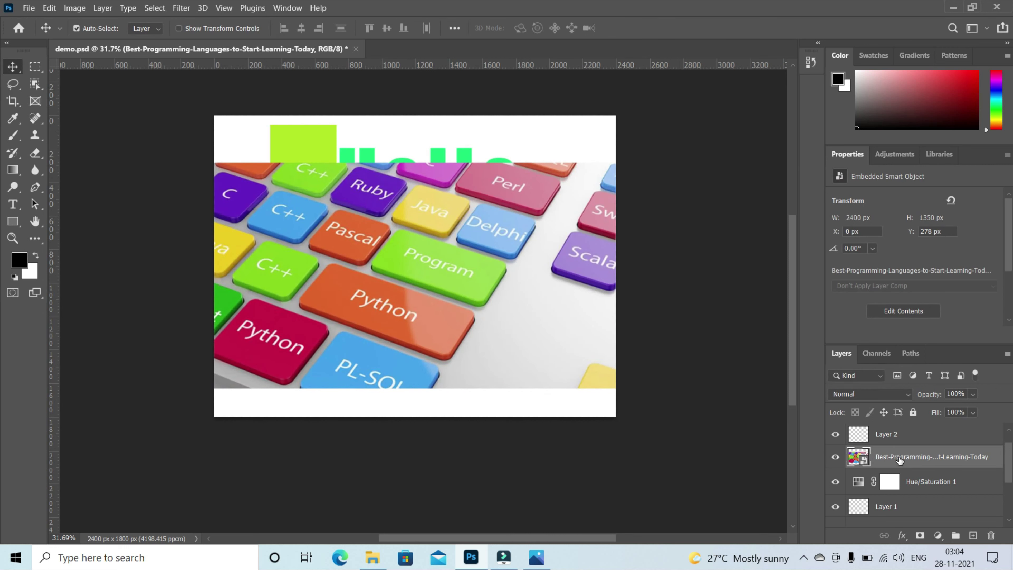
# Scale the keyboard image down to about 724 × 407 px and place it at about X 170 px, Y 1098 px
pyautogui.hotkey('ctrl', 't')
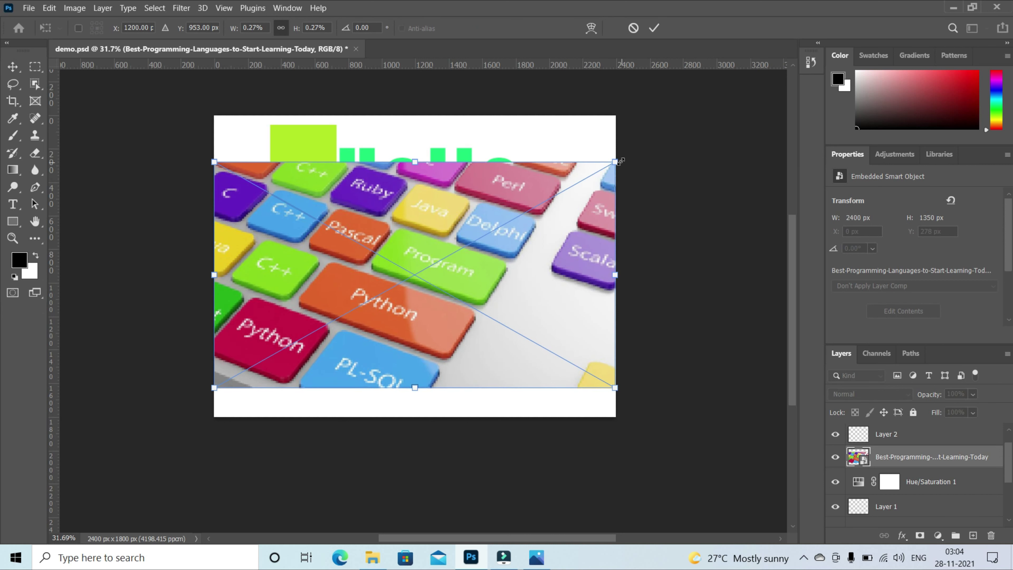
pyautogui.moveTo(617, 160); pyautogui.dragTo(334, 315)
pyautogui.moveTo(265, 348); pyautogui.dragTo(296, 333)
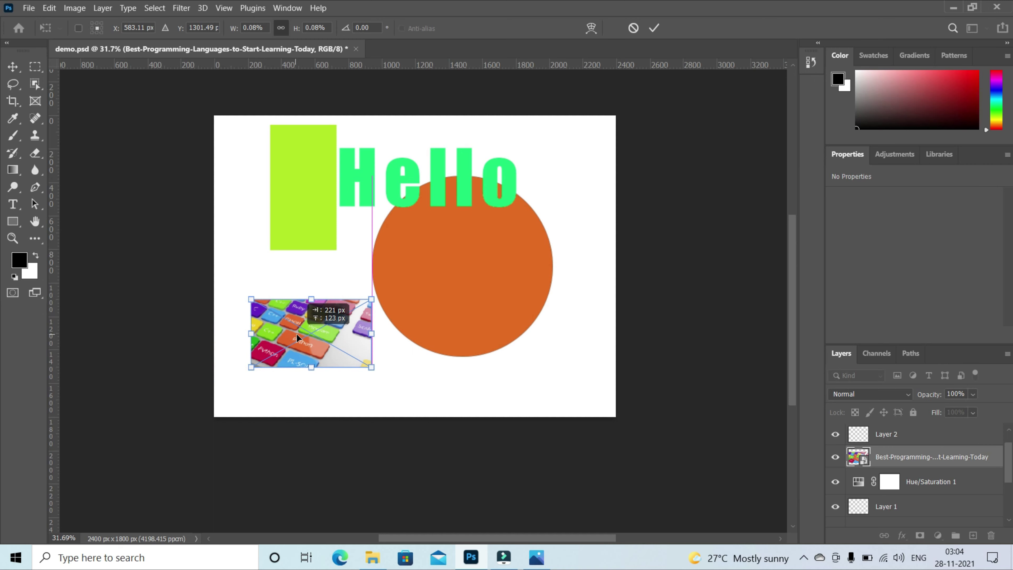
pyautogui.press('Return')
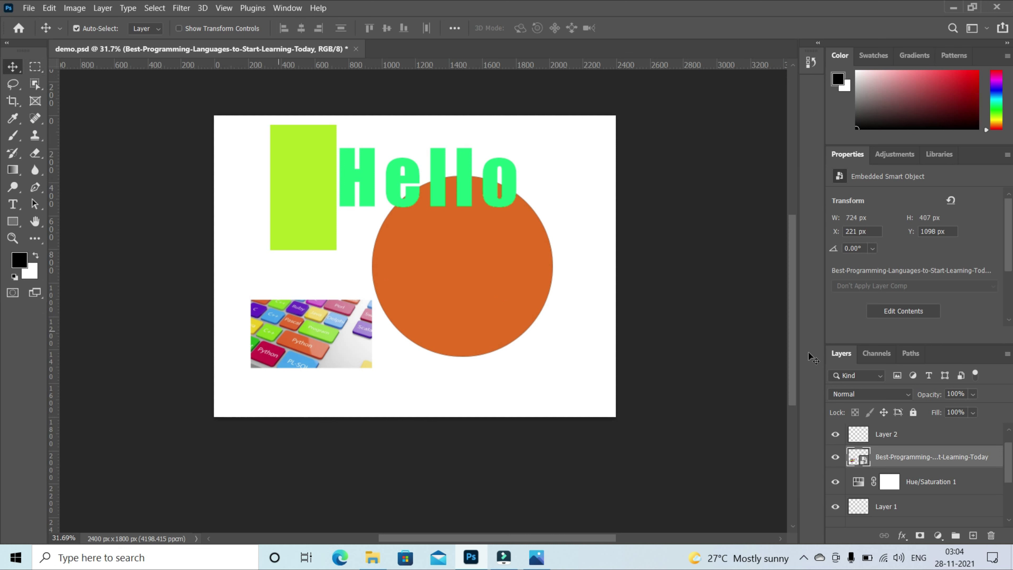
pyautogui.scroll(-1, 937, 510)
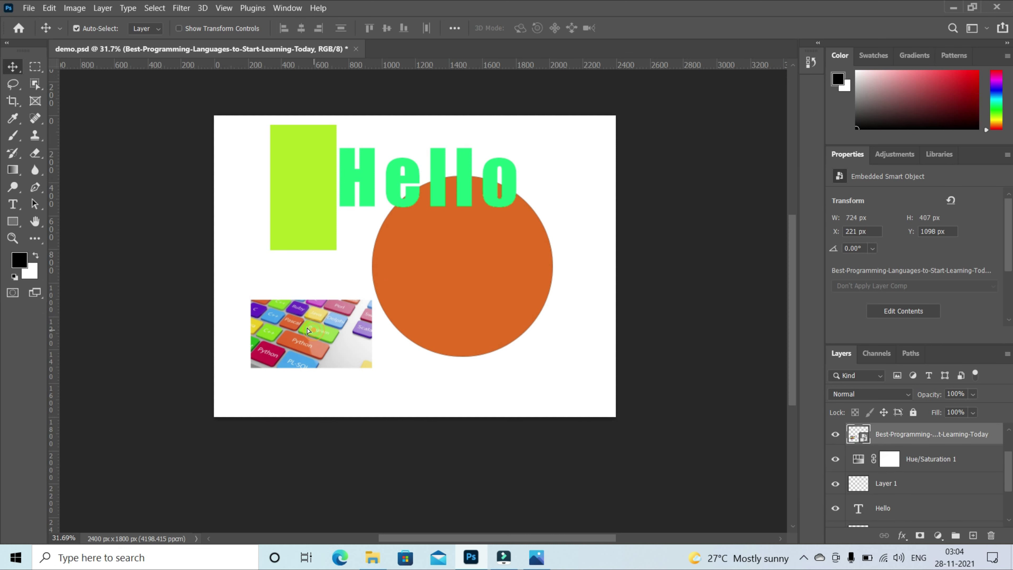
pyautogui.moveTo(308, 331); pyautogui.dragTo(300, 330)
pyautogui.scroll(1, 877, 459)
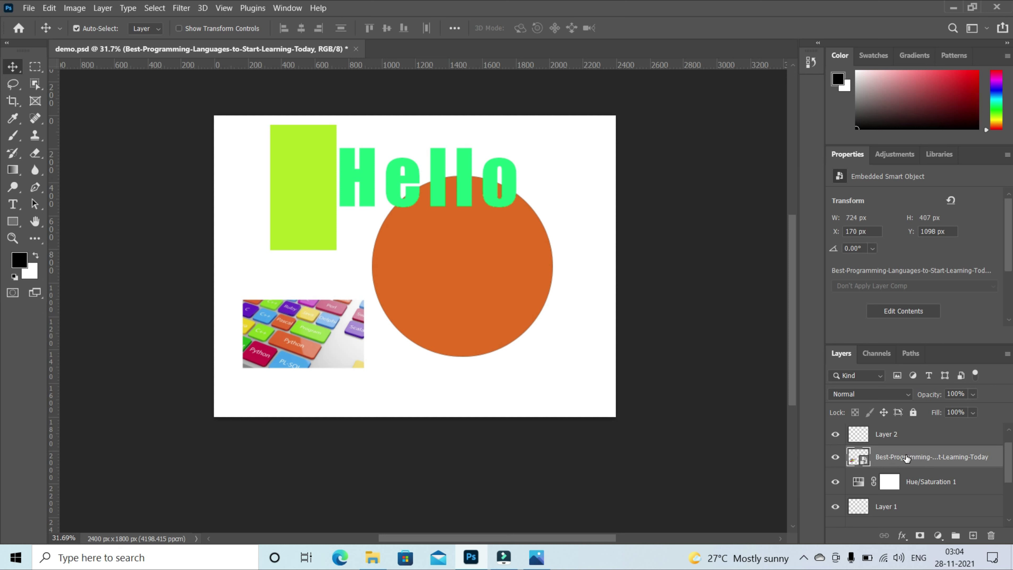
# Add a Stroke effect to the keyboard image and sample its colour from the orange circle (e26b1d)
pyautogui.click(937, 535)
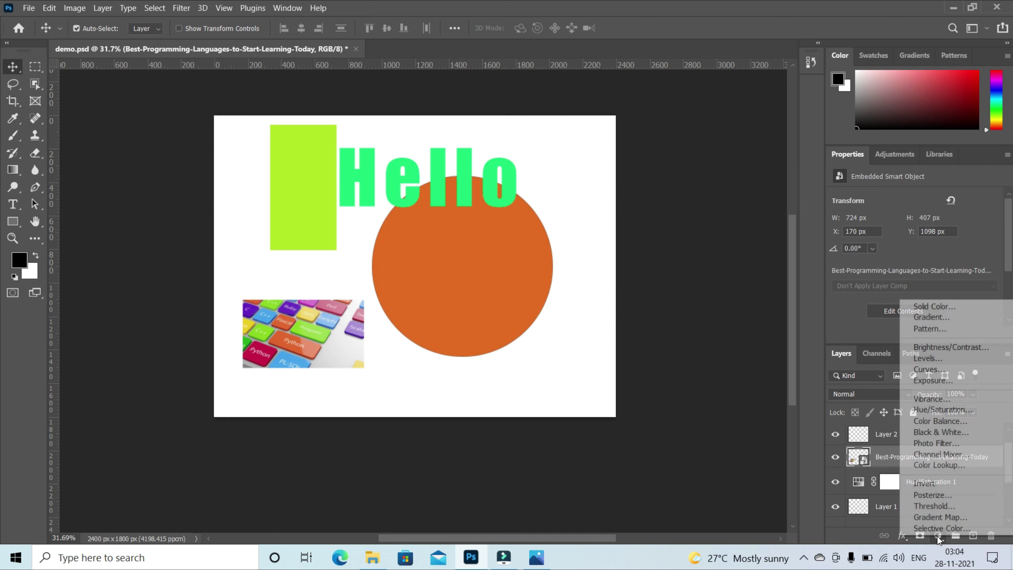
pyautogui.click(890, 540)
pyautogui.click(903, 535)
pyautogui.click(903, 535)
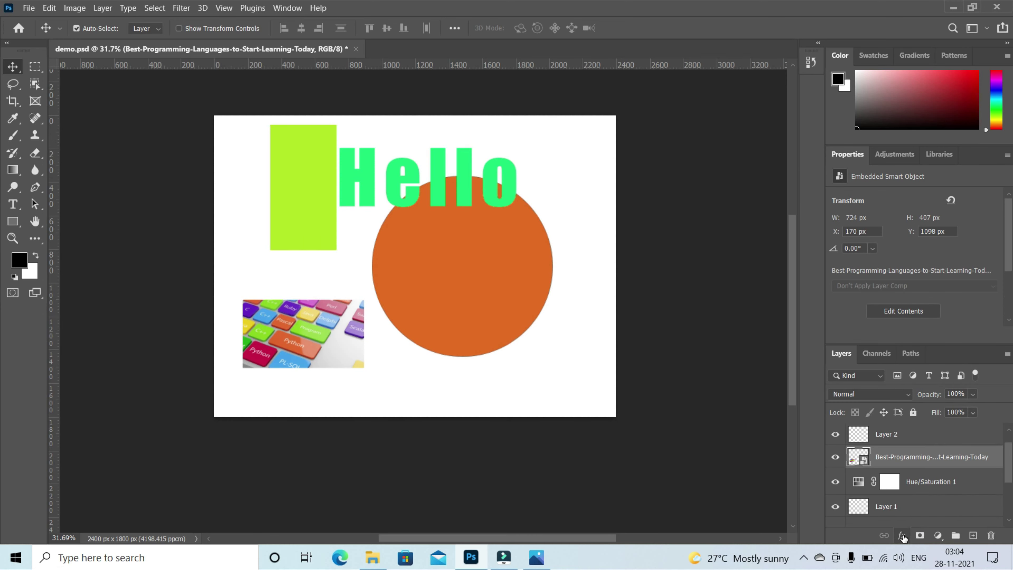
pyautogui.click(903, 535)
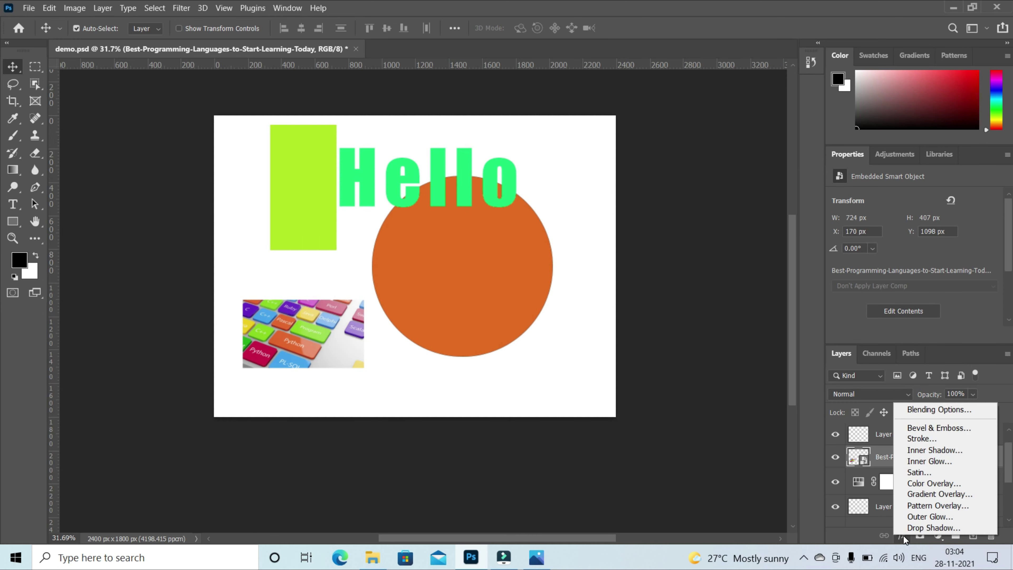
pyautogui.click(923, 437)
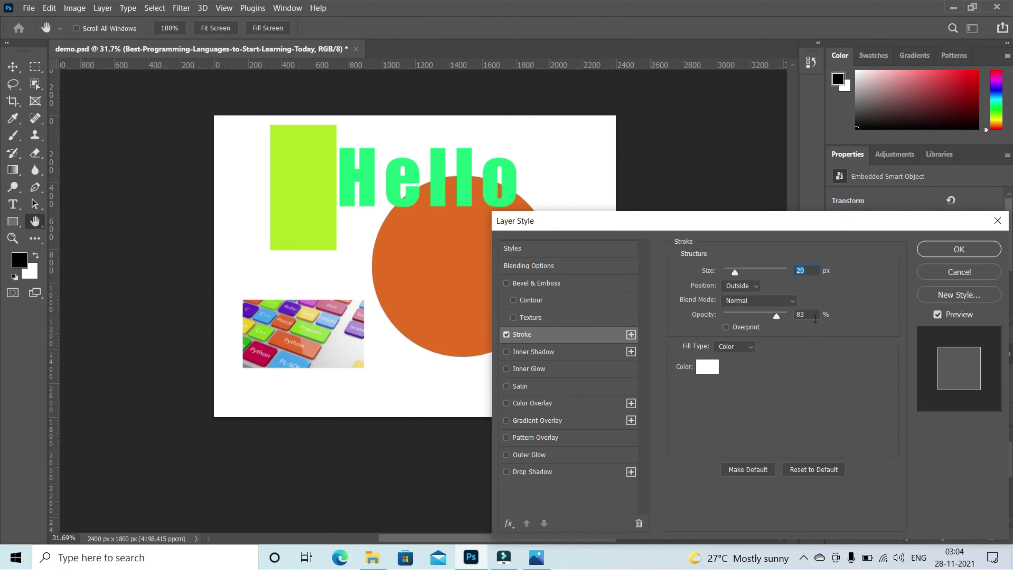
pyautogui.click(706, 371)
pyautogui.write('ff0000')
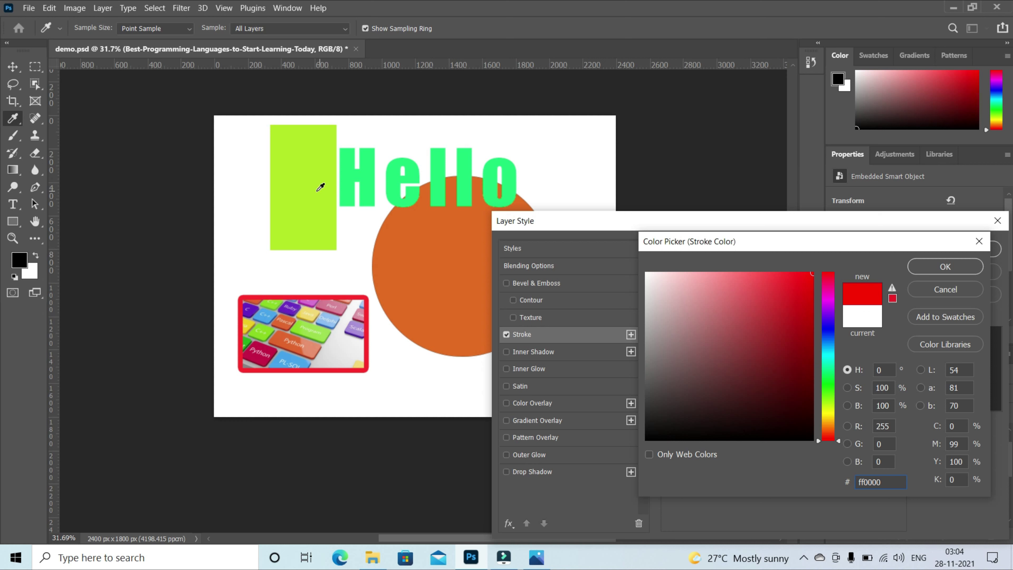
pyautogui.click(304, 171)
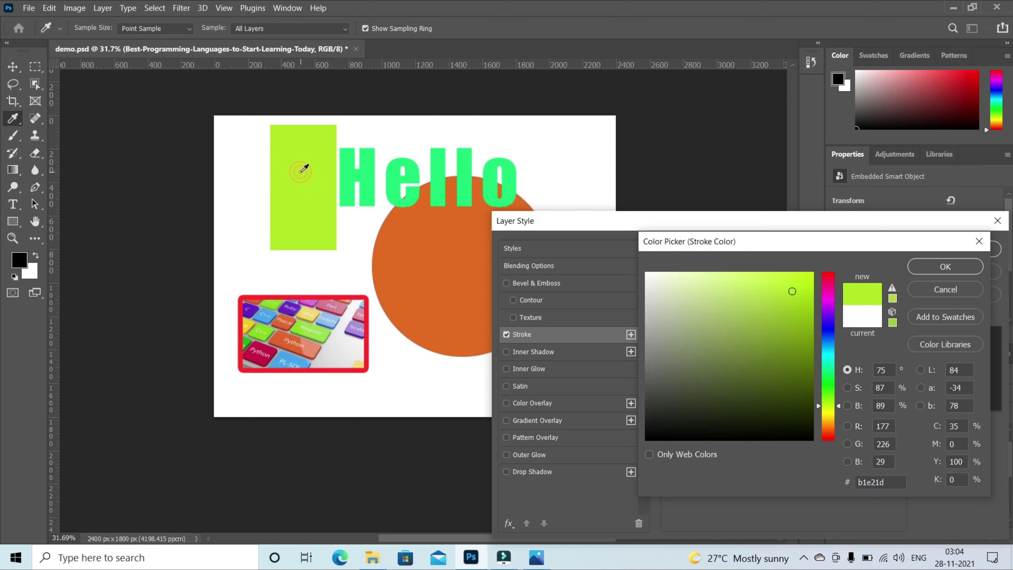
pyautogui.click(472, 251)
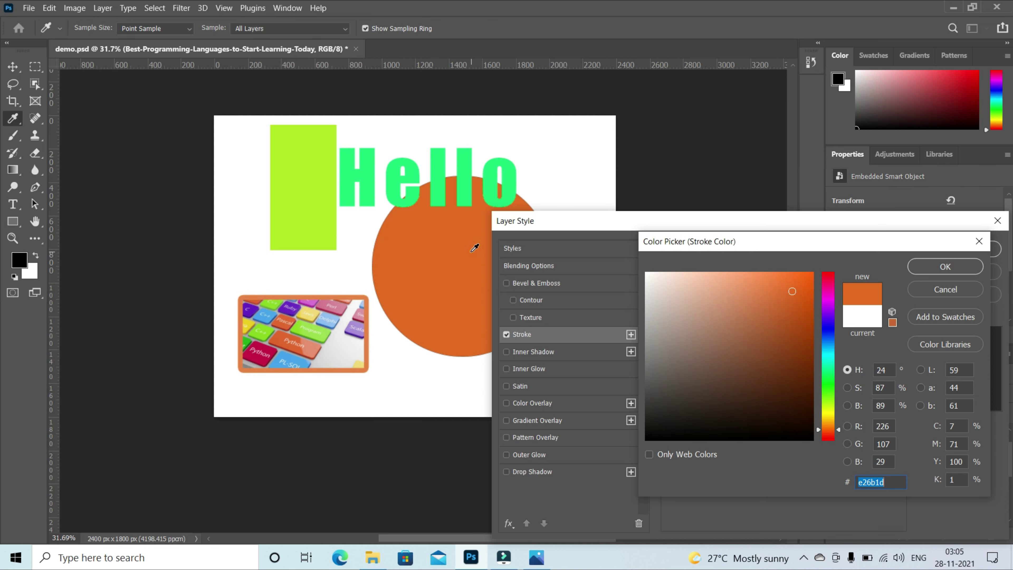
pyautogui.click(946, 264)
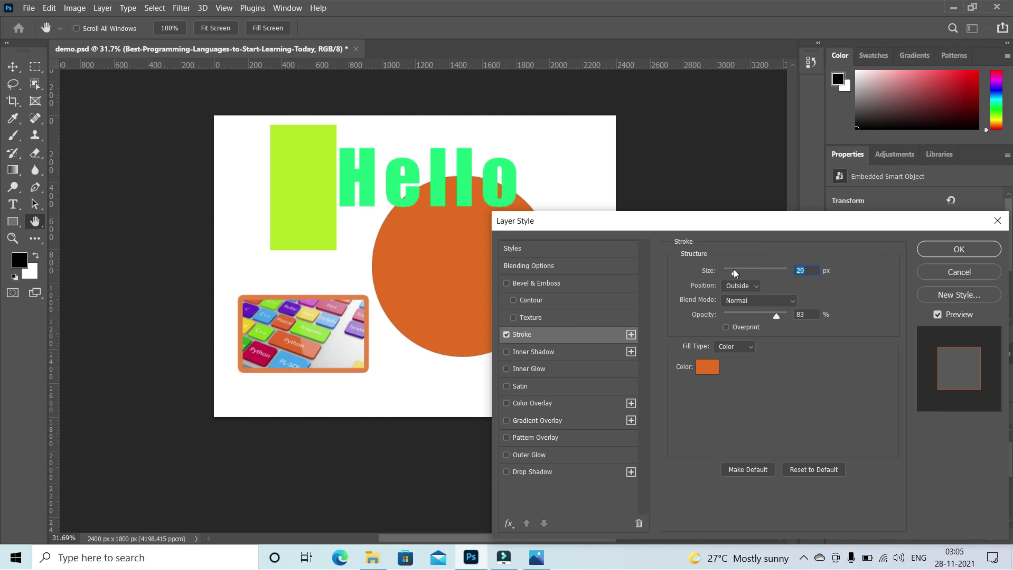
# Set the image's stroke size to 6 px and opacity to 100%, and apply the layer style
pyautogui.moveTo(734, 272)
pyautogui.mouseDown()
pyautogui.moveTo(754, 273)
pyautogui.moveTo(727, 276)
pyautogui.mouseUp()
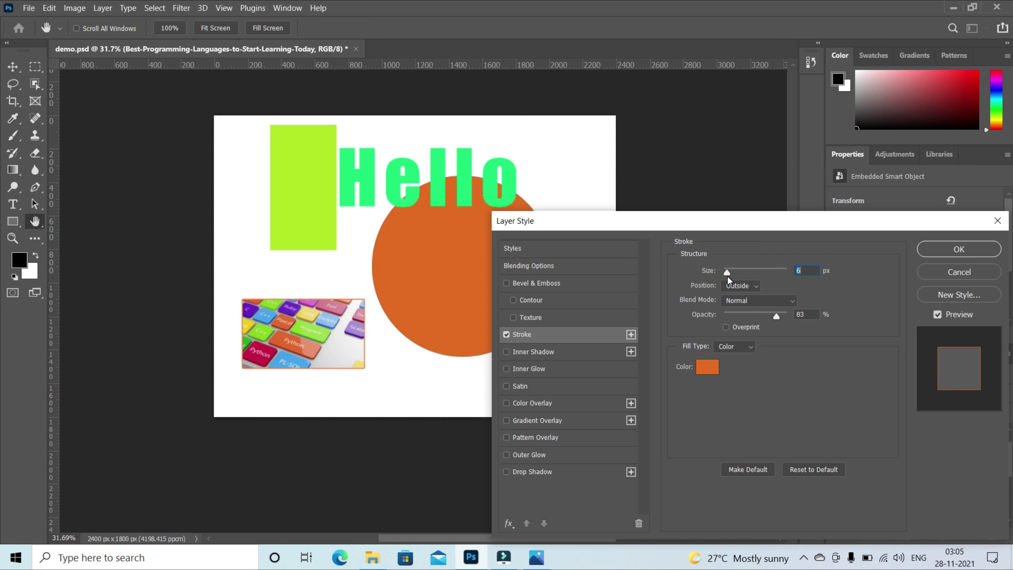
pyautogui.moveTo(773, 313)
pyautogui.mouseDown()
pyautogui.moveTo(761, 316)
pyautogui.moveTo(788, 315)
pyautogui.mouseUp()
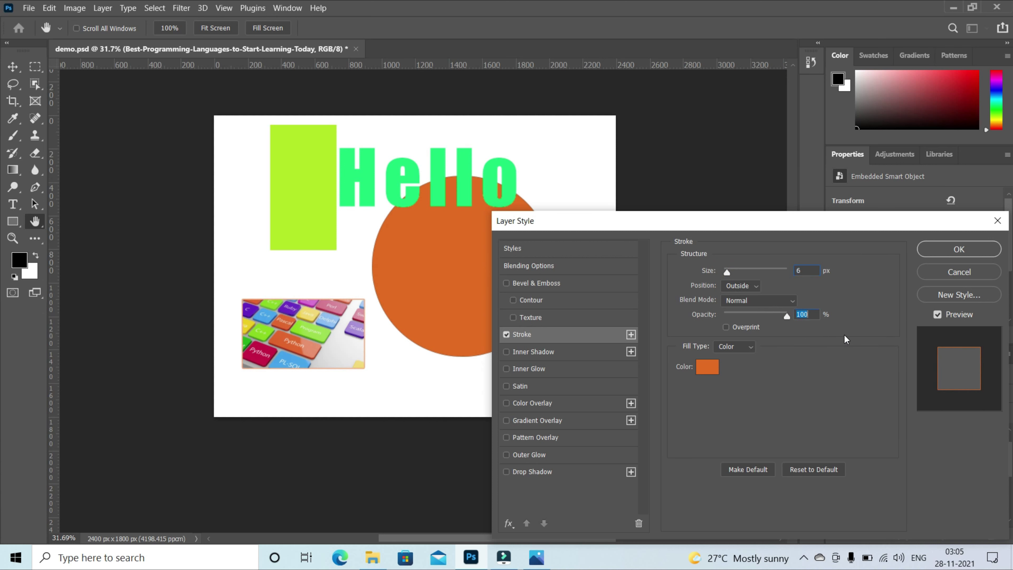
pyautogui.click(950, 255)
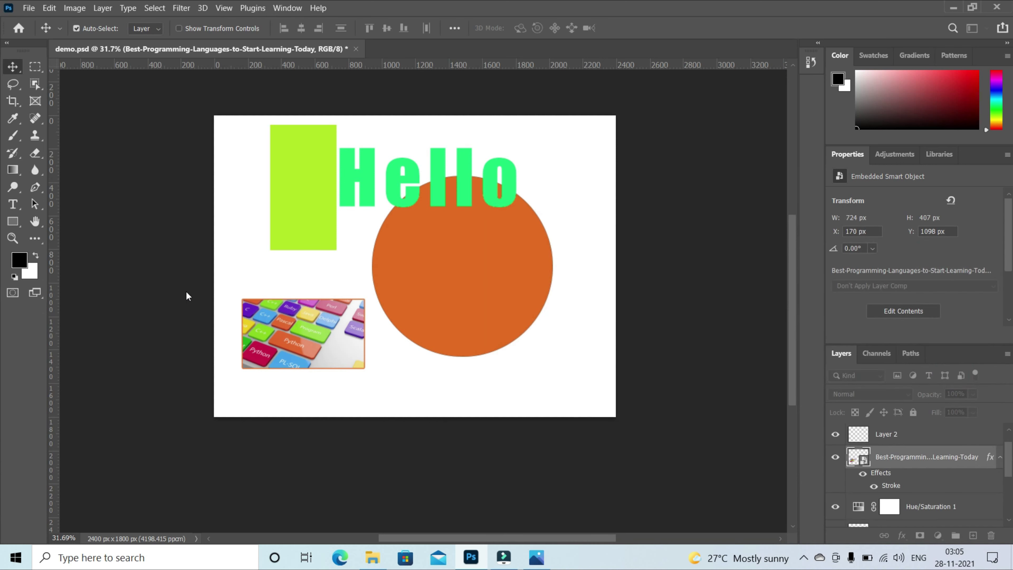
# Move the keyboard image up to about Y 1033 px and shift the Hello text to about X 876 px, Y 135 px
pyautogui.moveTo(314, 333)
pyautogui.mouseDown()
pyautogui.moveTo(319, 320)
pyautogui.moveTo(311, 321)
pyautogui.mouseUp()
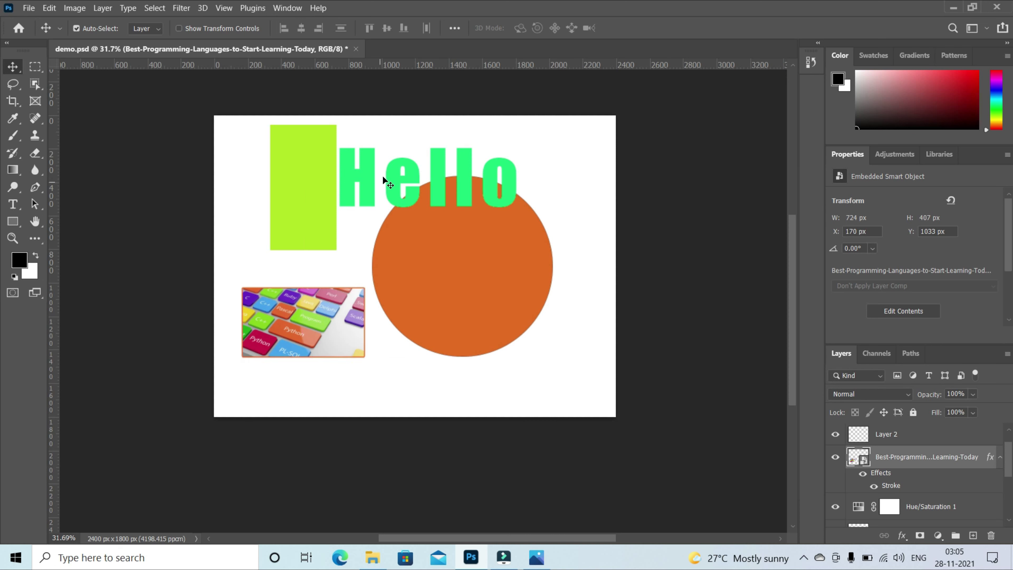
pyautogui.moveTo(383, 177); pyautogui.dragTo(397, 194)
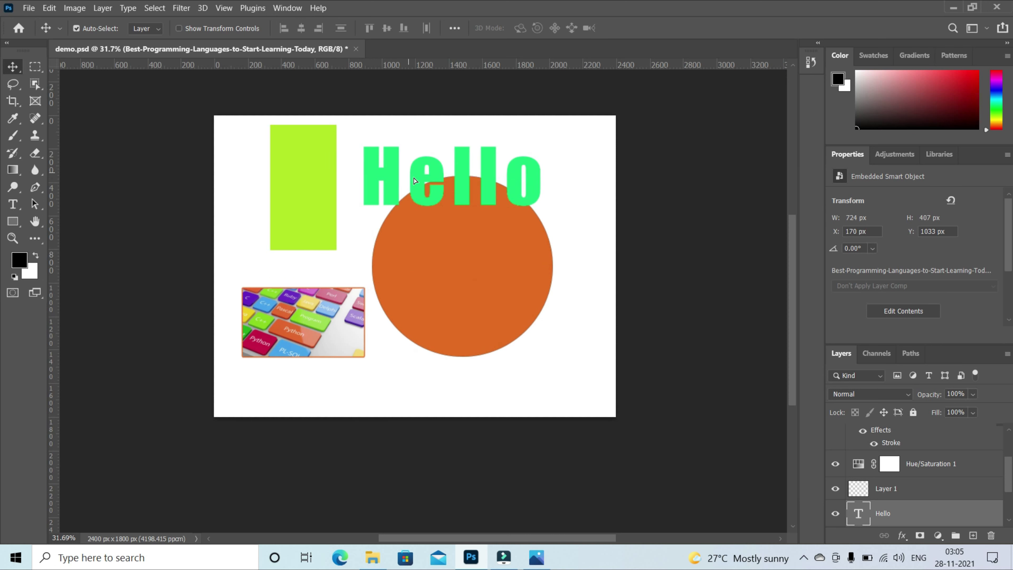
pyautogui.click(304, 305)
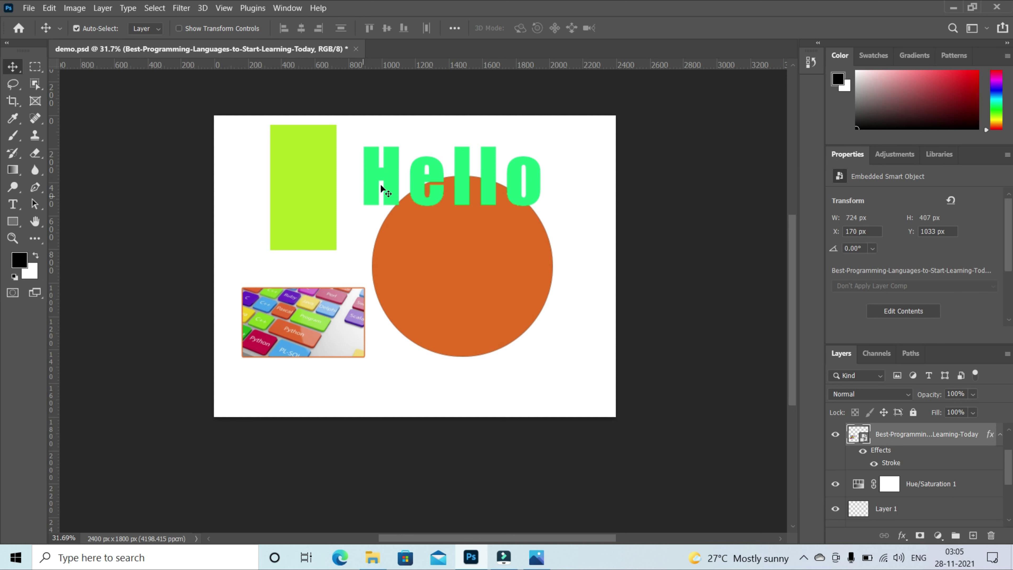
# Move the Hello layer directly above Hue/Saturation 1 and reposition the text at about X 608 px, Y 630 px
pyautogui.click(391, 168)
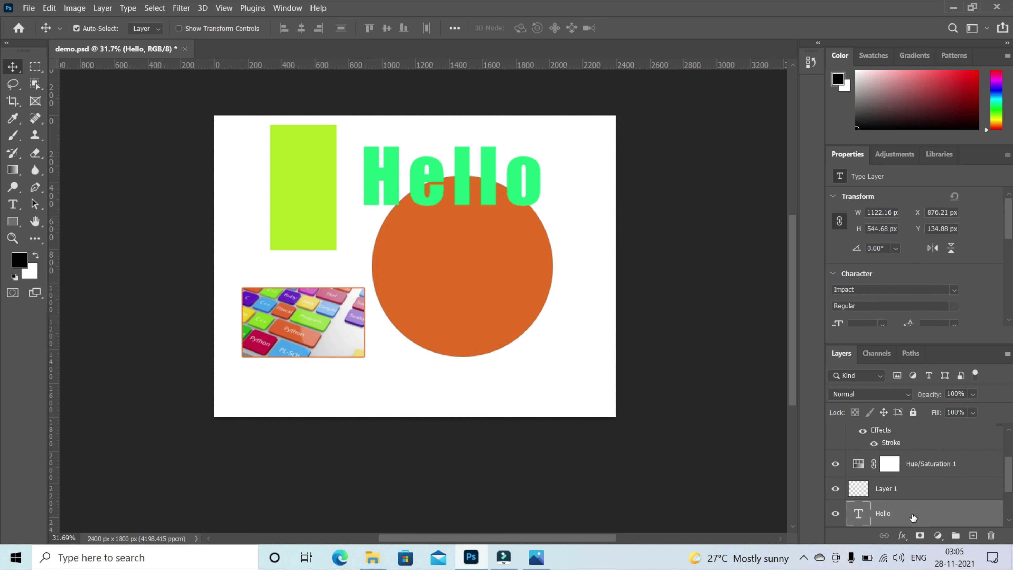
pyautogui.moveTo(913, 518); pyautogui.dragTo(919, 438)
pyautogui.moveTo(918, 427); pyautogui.dragTo(899, 447)
pyautogui.moveTo(413, 177); pyautogui.dragTo(368, 260)
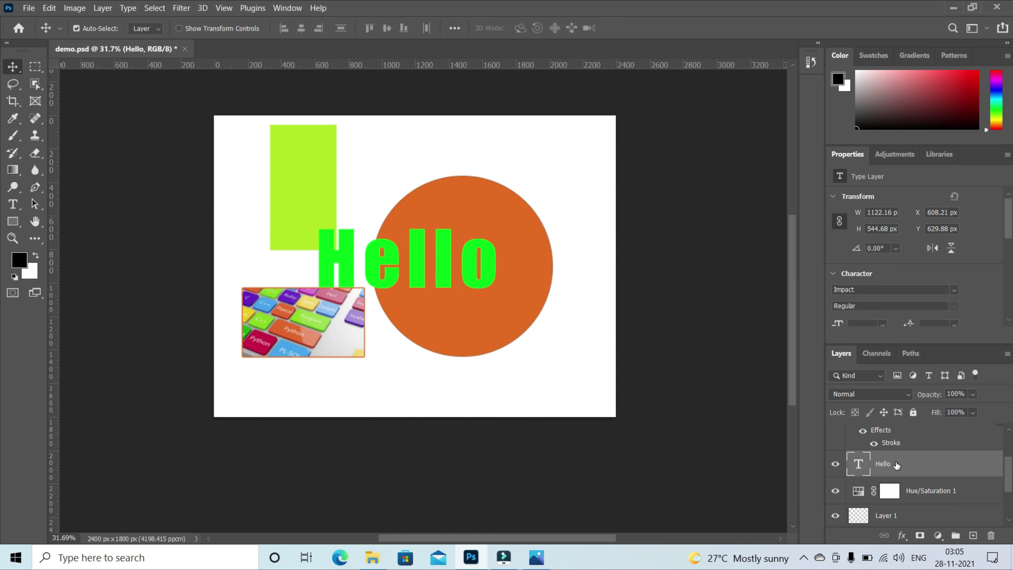
# Move the Hello layer directly above the keyboard image layer and reposition the text at about X 532 px, Y 808 px
pyautogui.scroll(1, 897, 467)
pyautogui.moveTo(903, 482); pyautogui.dragTo(904, 431)
pyautogui.moveTo(376, 270); pyautogui.dragTo(369, 297)
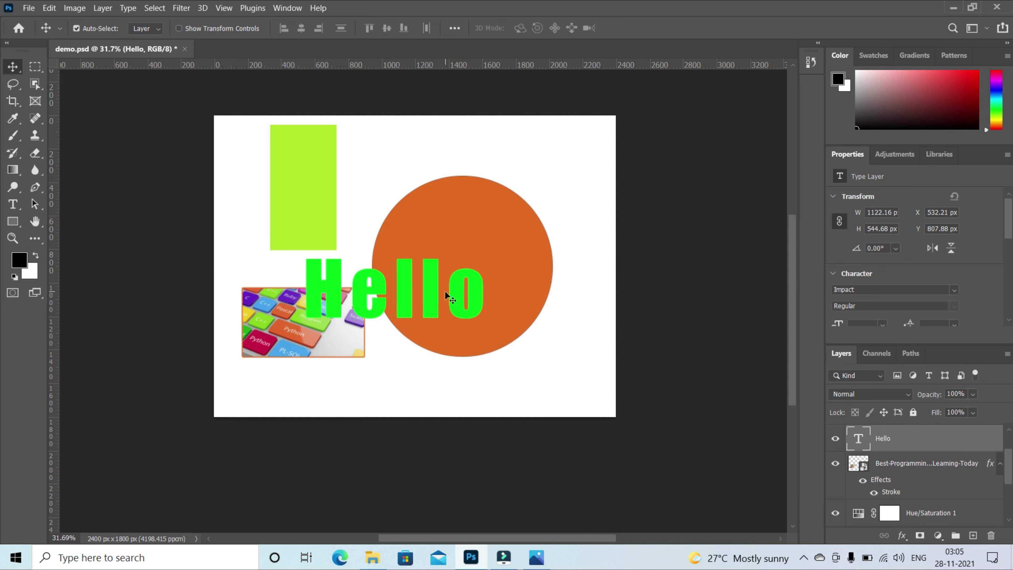
pyautogui.scroll(-2, 441, 283)
pyautogui.scroll(1, 433, 318)
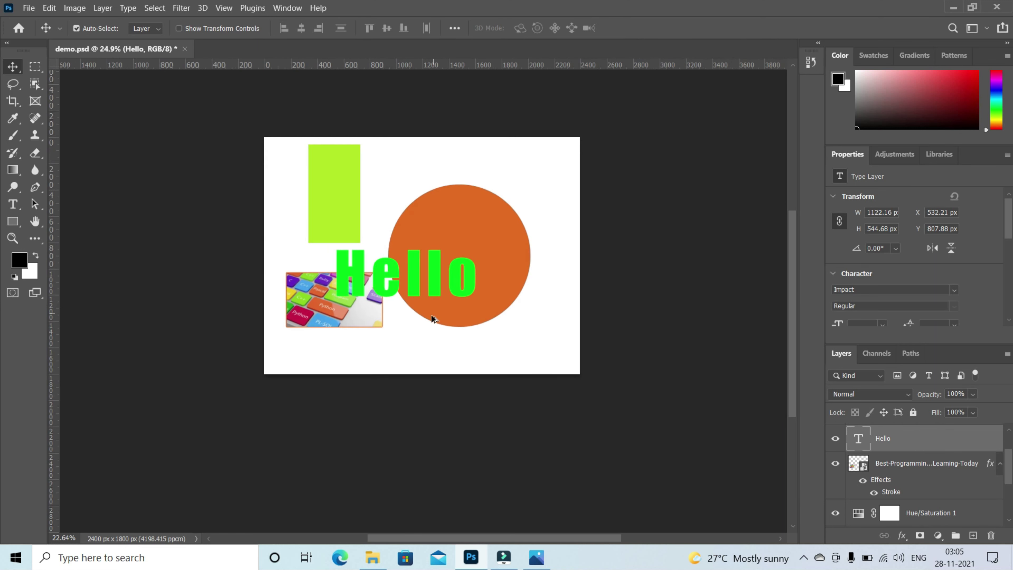
pyautogui.scroll(-1, 423, 327)
pyautogui.scroll(2, 418, 334)
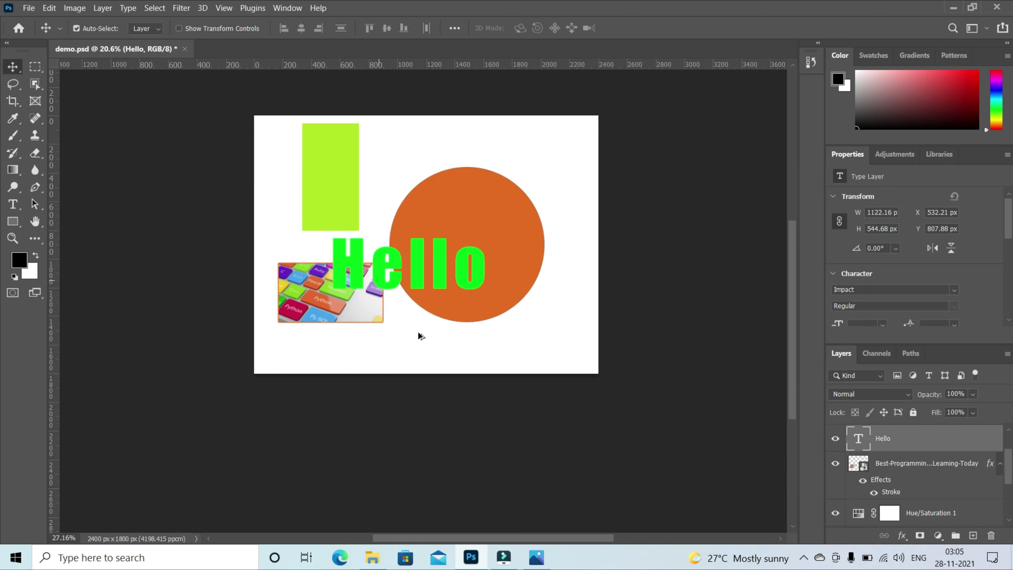
pyautogui.click(29, 8)
pyautogui.moveTo(99, 205)
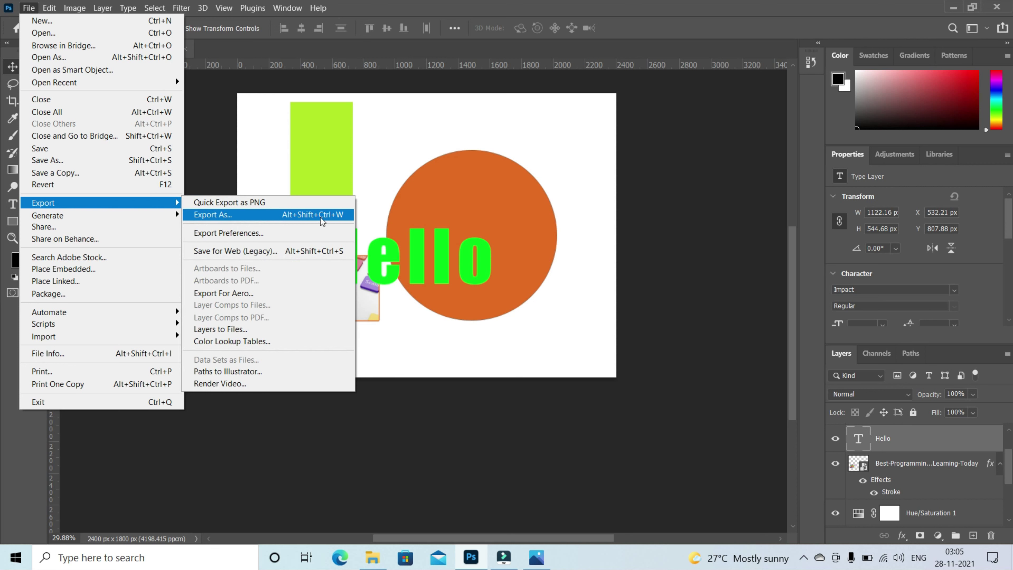
pyautogui.click(682, 217)
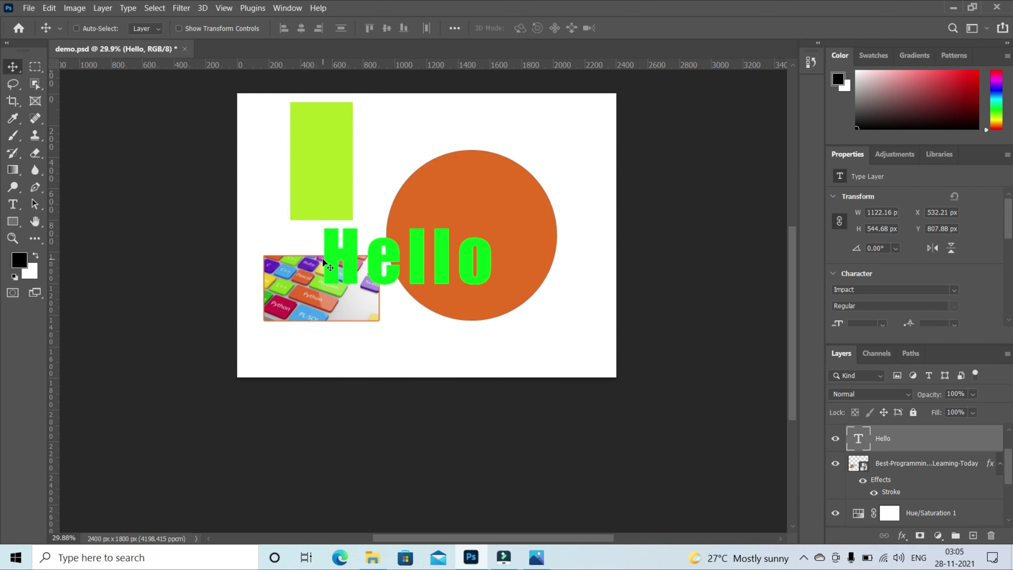
# Save the document and move the Hello text up over the orange circle's upper edge, just right of the green rectangle
pyautogui.hotkey('ctrl', 's')
pyautogui.moveTo(372, 251); pyautogui.dragTo(394, 134)
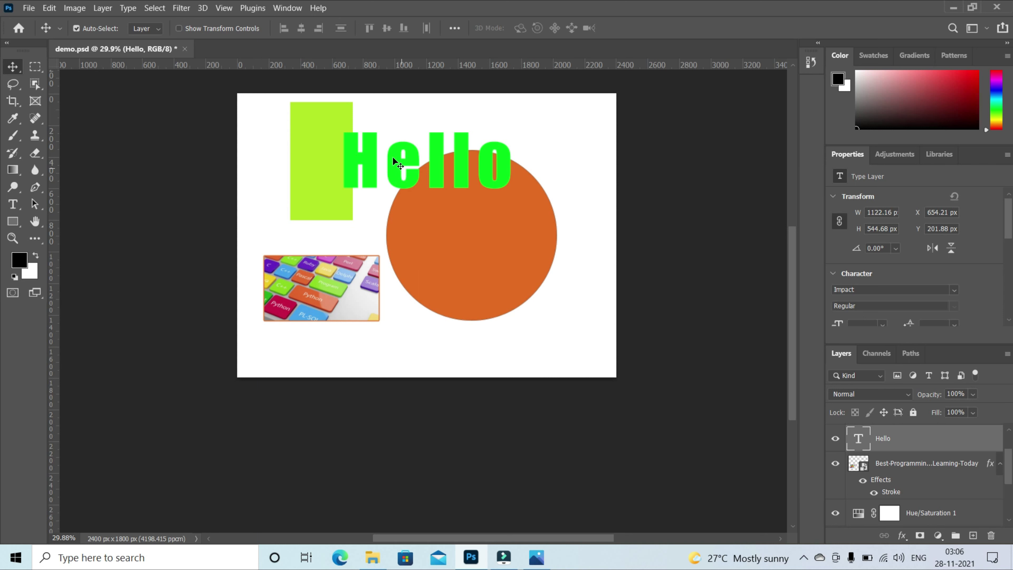
pyautogui.moveTo(393, 159); pyautogui.dragTo(422, 151)
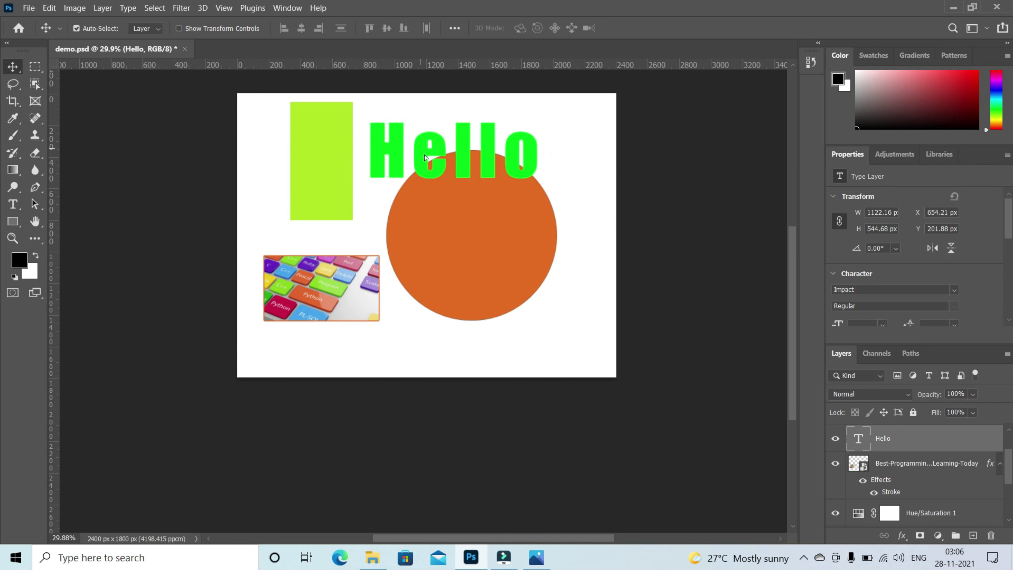
# Select the keyboard image layer, hide it, and show it again
pyautogui.click(323, 297)
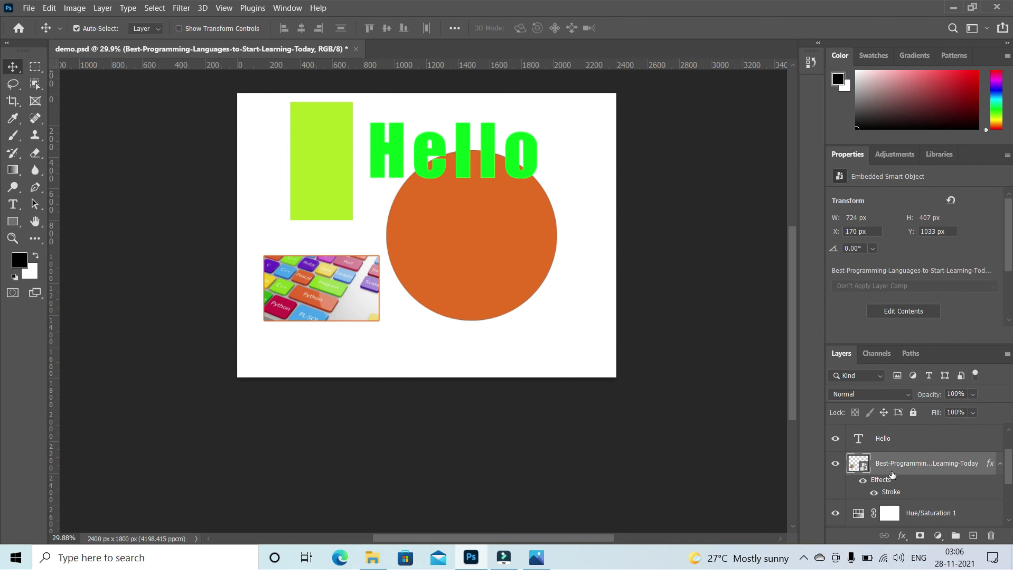
pyautogui.scroll(-1, 918, 466)
pyautogui.scroll(1, 915, 470)
pyautogui.click(835, 463)
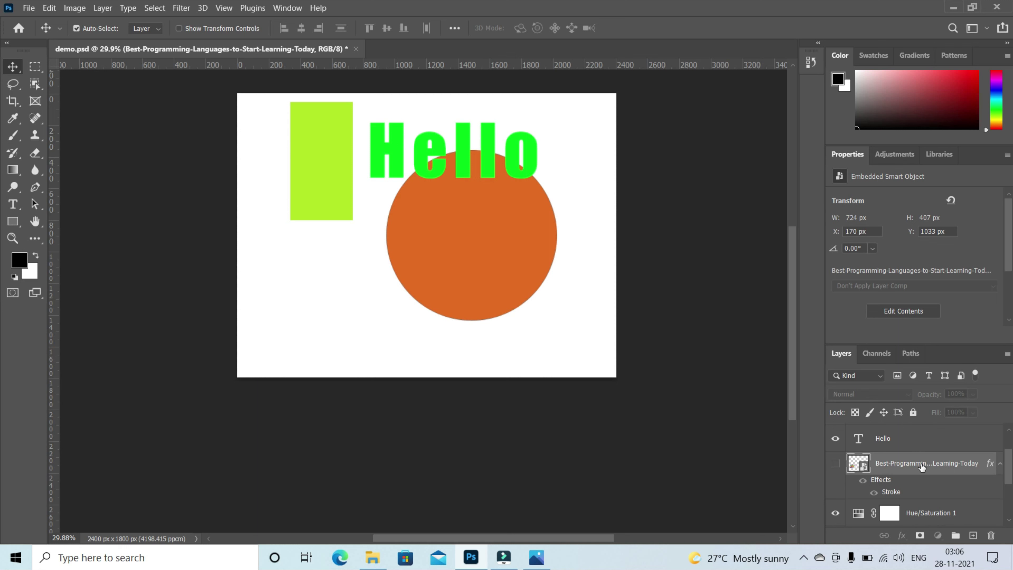
pyautogui.click(835, 464)
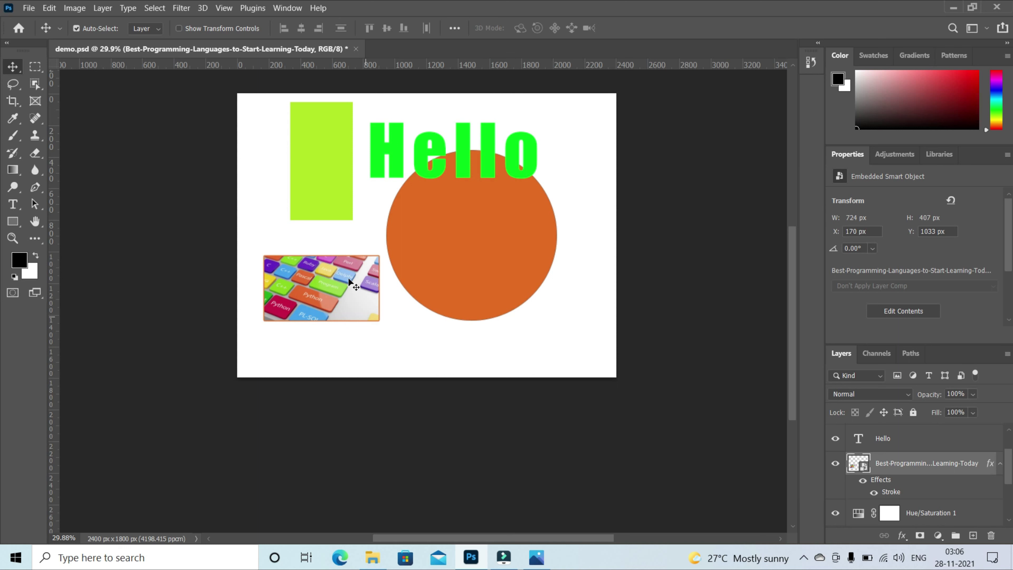
# Move the keyboard image to about X 221 px, Y 970 px, beside the orange circle
pyautogui.moveTo(376, 311); pyautogui.dragTo(353, 267)
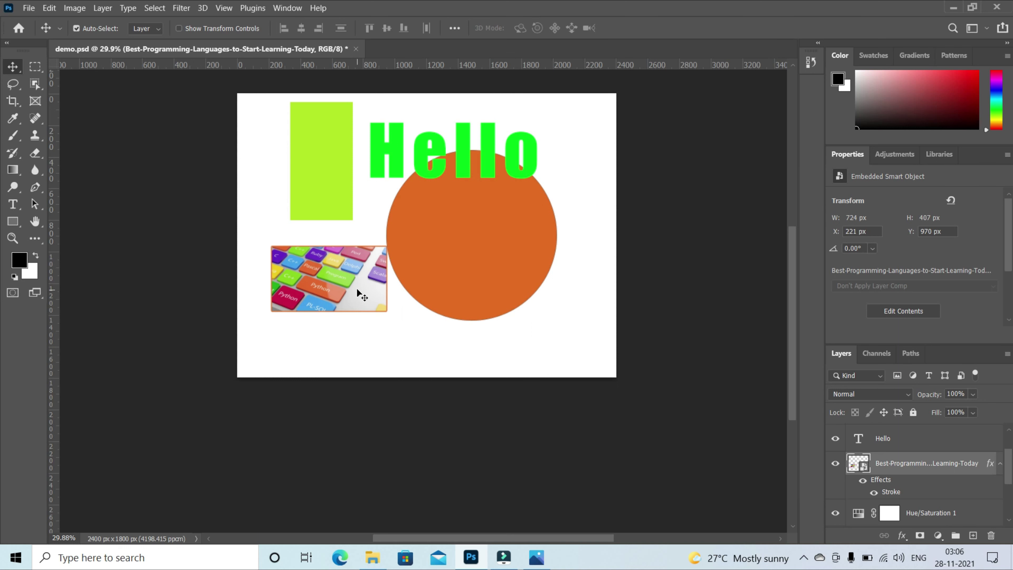
pyautogui.scroll(-1, 298, 293)
pyautogui.scroll(-1, 298, 293)
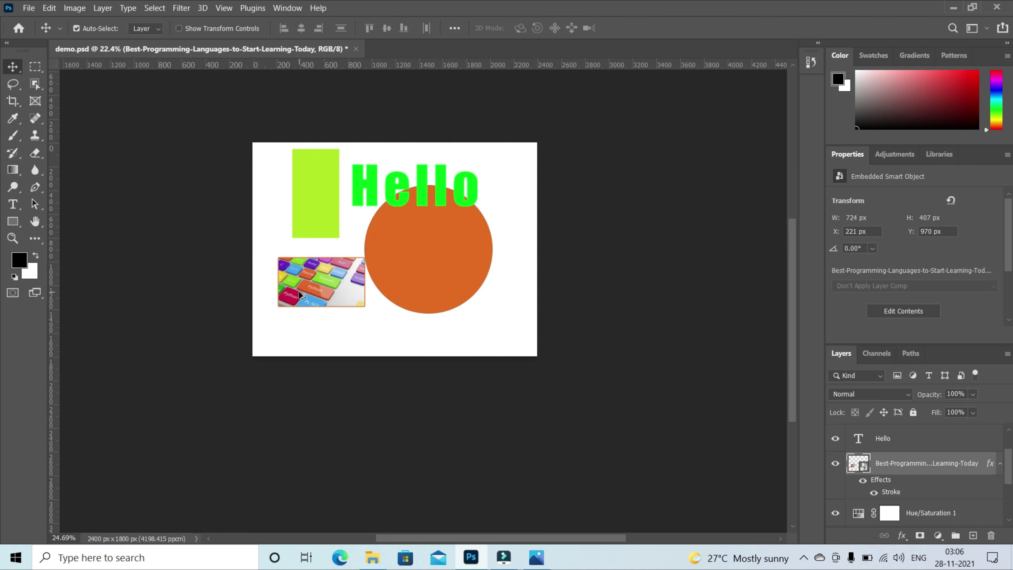
pyautogui.scroll(2, 299, 295)
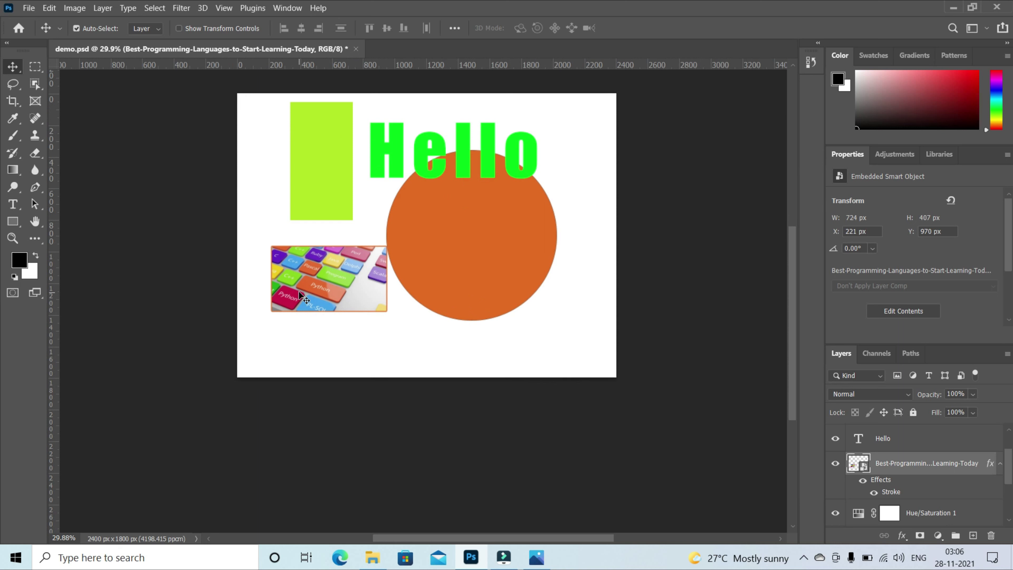